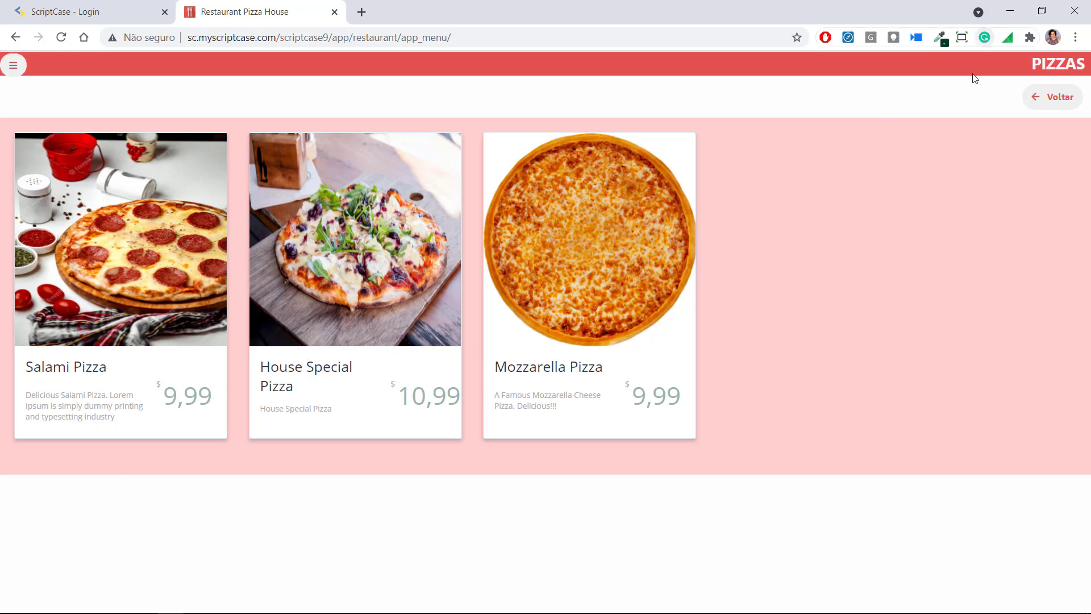
Preview the pizza menu in the browser's iPhone-sized device mode via Inspecionar
{"action": "scroll", "coordinate": [452, 484], "scroll_direction": "down", "scroll_amount": 1}
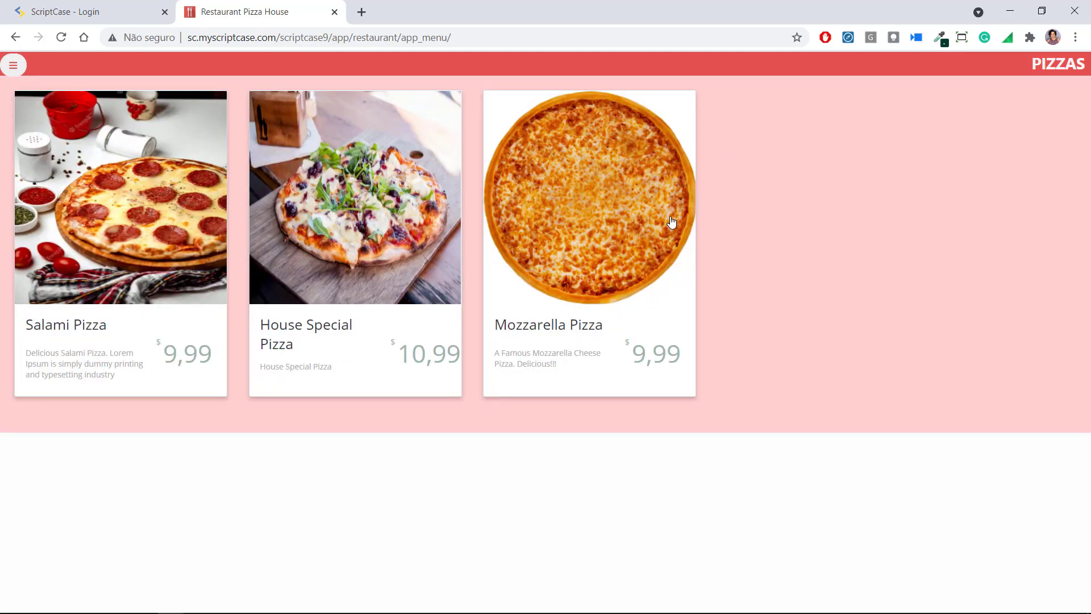
{"action": "right_click", "coordinate": [720, 187]}
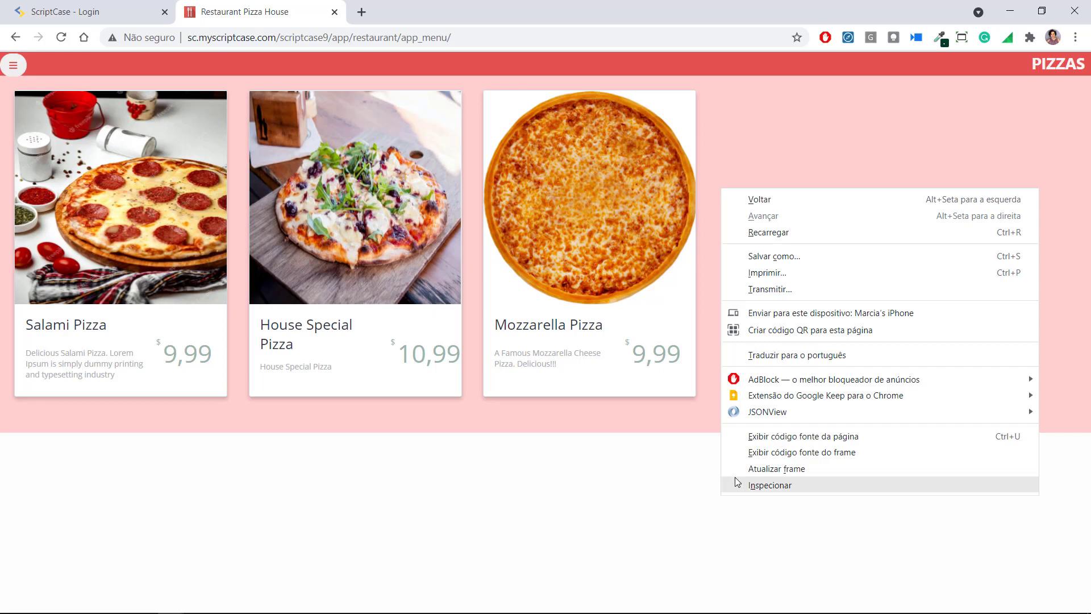
{"action": "left_click", "coordinate": [769, 484]}
{"action": "scroll", "coordinate": [494, 249], "scroll_direction": "down", "scroll_amount": 3}
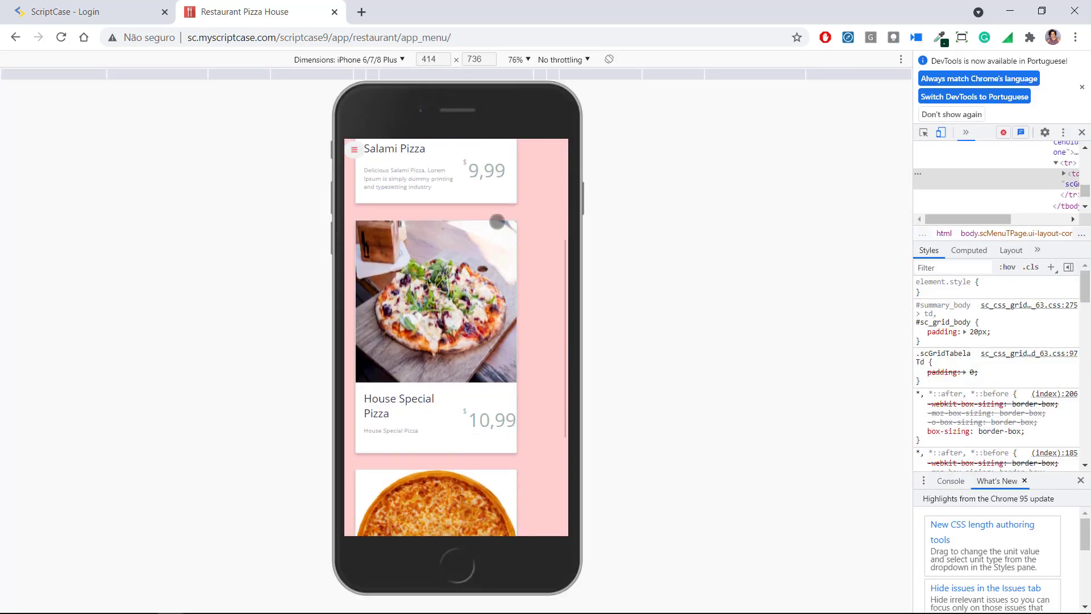
{"action": "scroll", "coordinate": [449, 428], "scroll_direction": "down", "scroll_amount": 3}
{"action": "scroll", "coordinate": [503, 208], "scroll_direction": "down", "scroll_amount": 1}
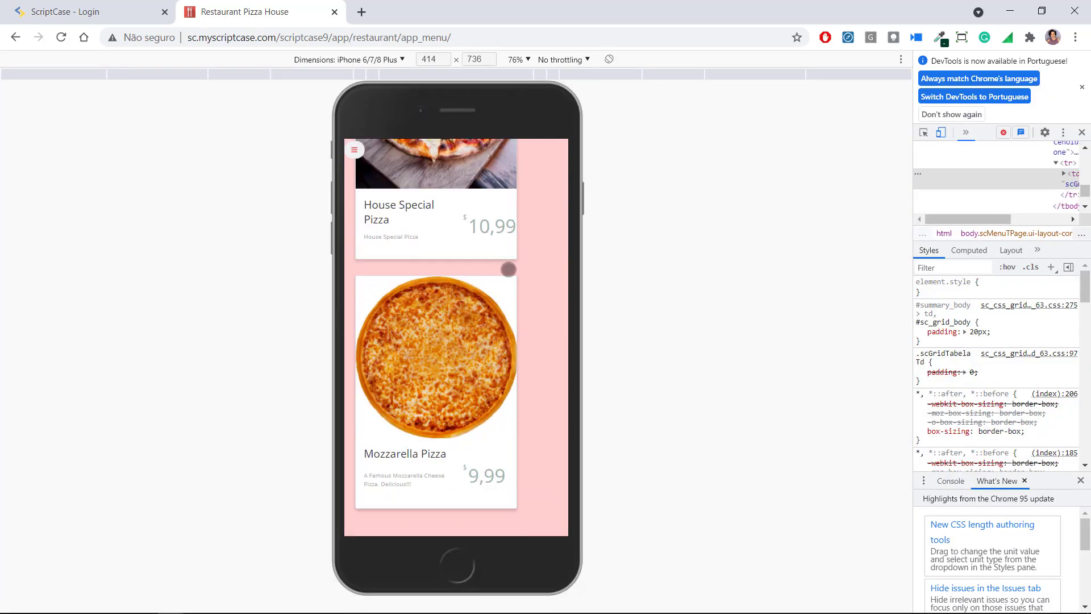
{"action": "left_click_drag", "start_coordinate": [555, 212], "coordinate": [465, 473]}
{"action": "left_click_drag", "start_coordinate": [525, 251], "coordinate": [557, 432]}
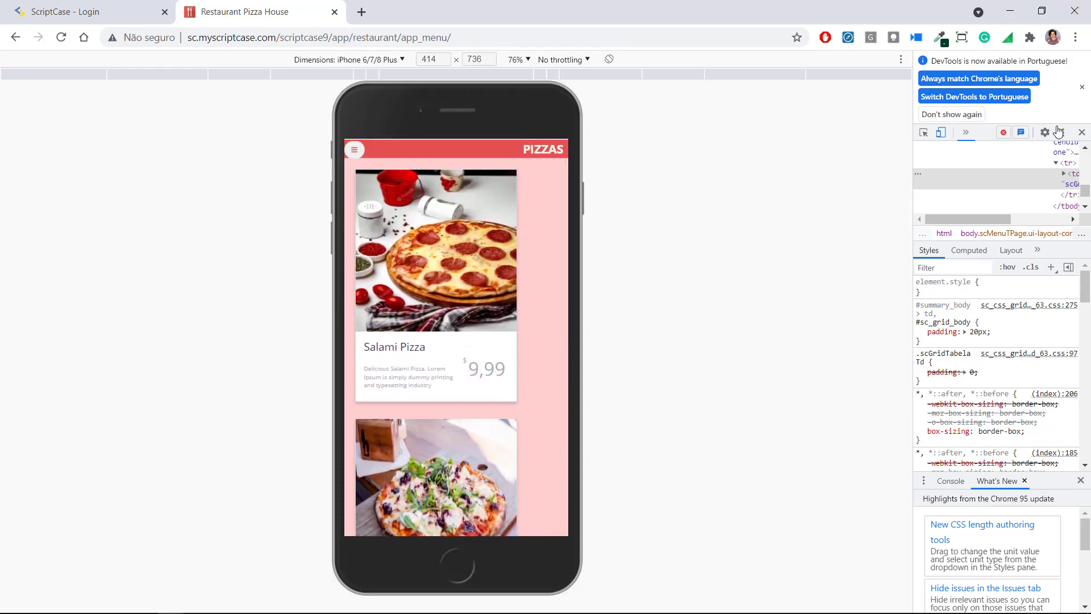
Close DevTools and go to the Salão dining-room page
{"action": "left_click", "coordinate": [1082, 133]}
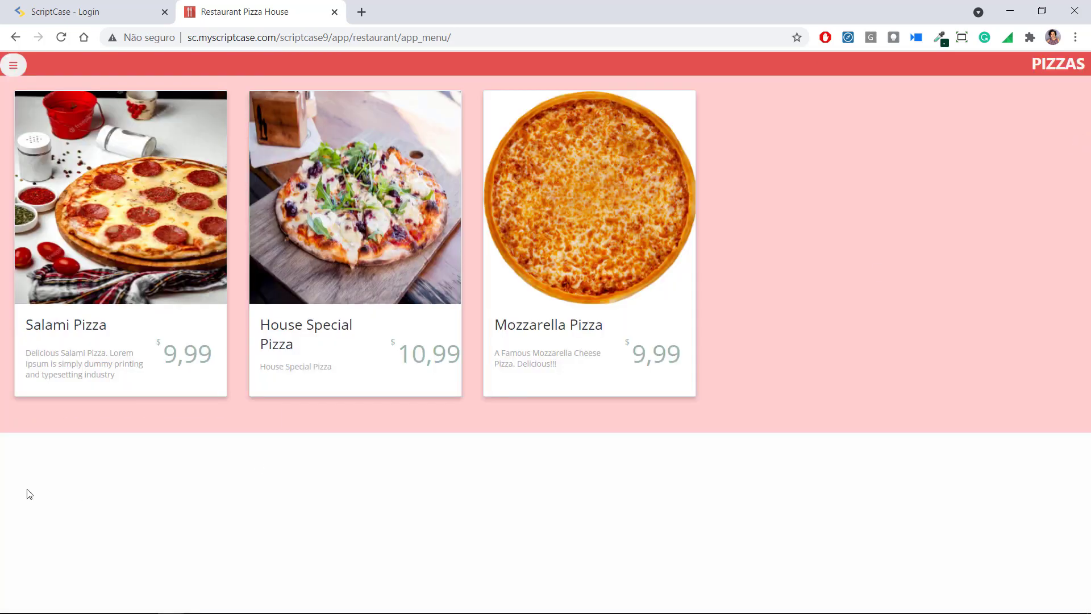
{"action": "left_click", "coordinate": [12, 65]}
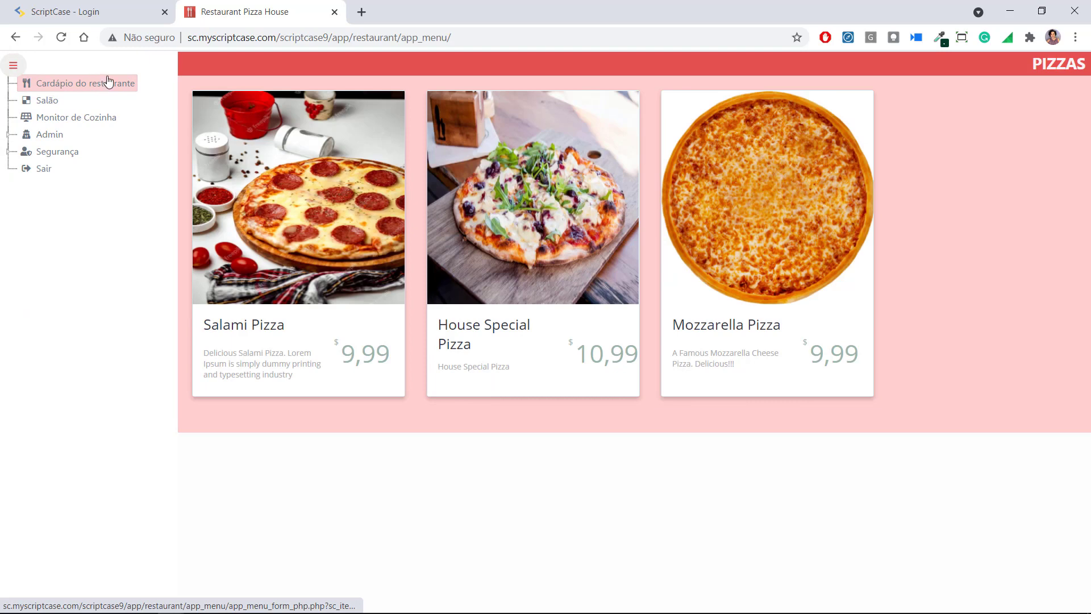
{"action": "left_click", "coordinate": [54, 105]}
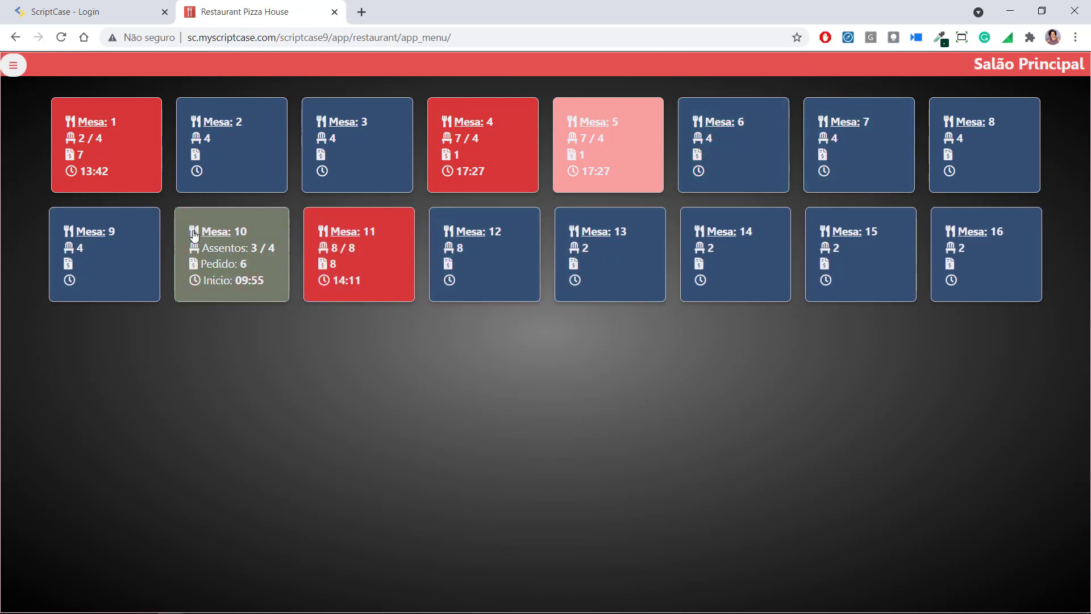
Create new orders for Mesa 2 and Mesa 3
{"action": "left_click", "coordinate": [258, 161]}
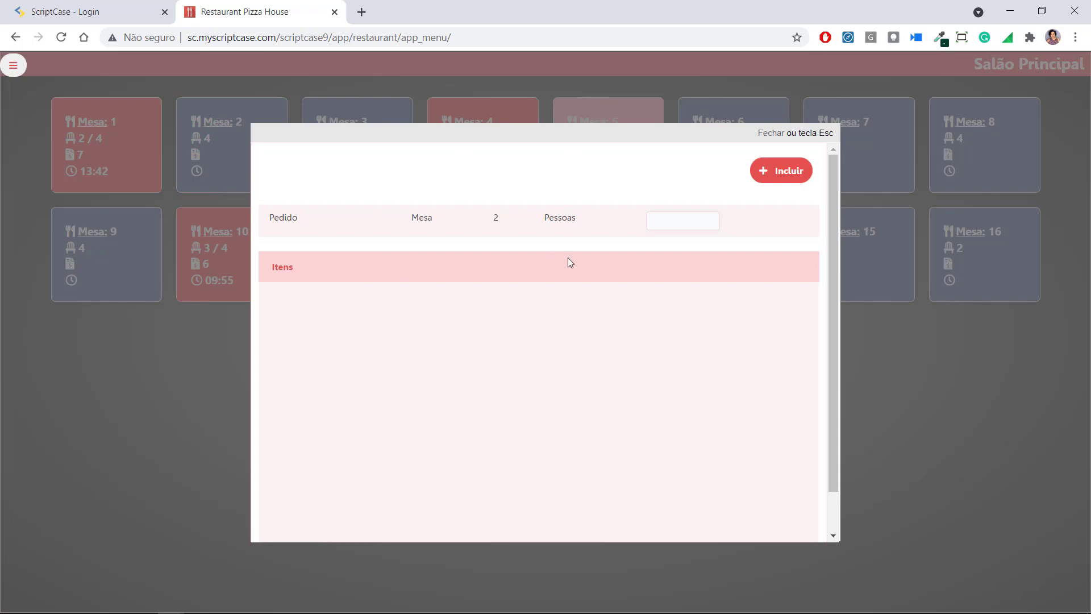
{"action": "left_click", "coordinate": [767, 171]}
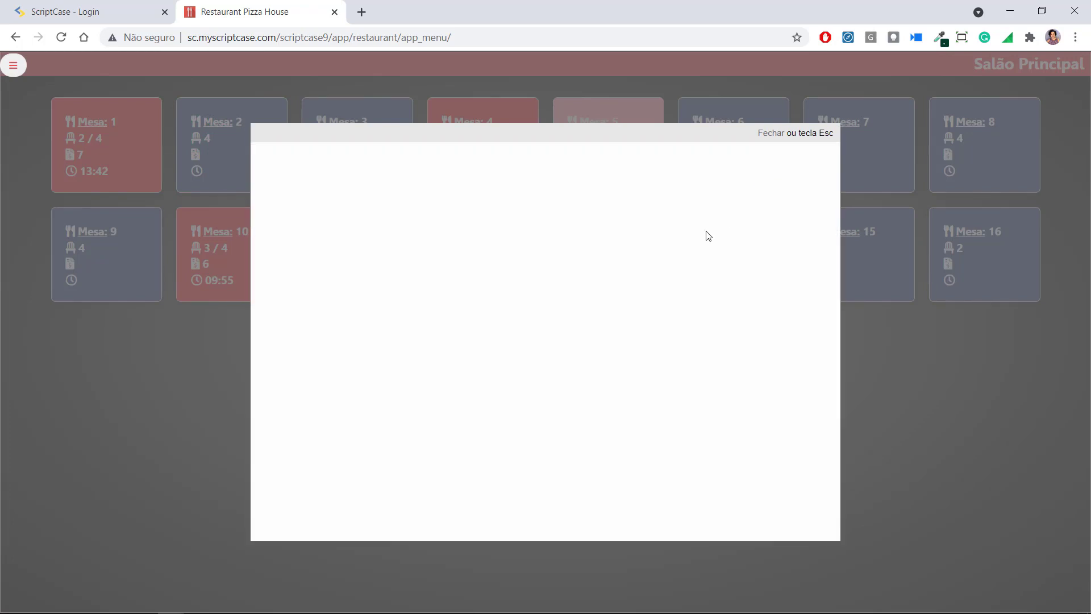
{"action": "key", "text": "Escape"}
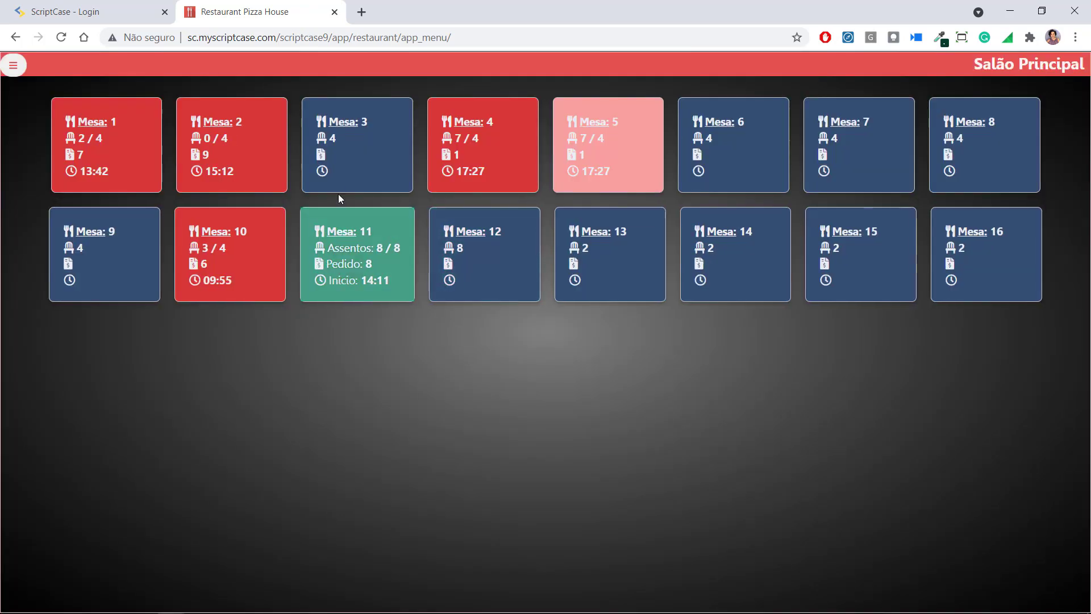
{"action": "left_click", "coordinate": [374, 165]}
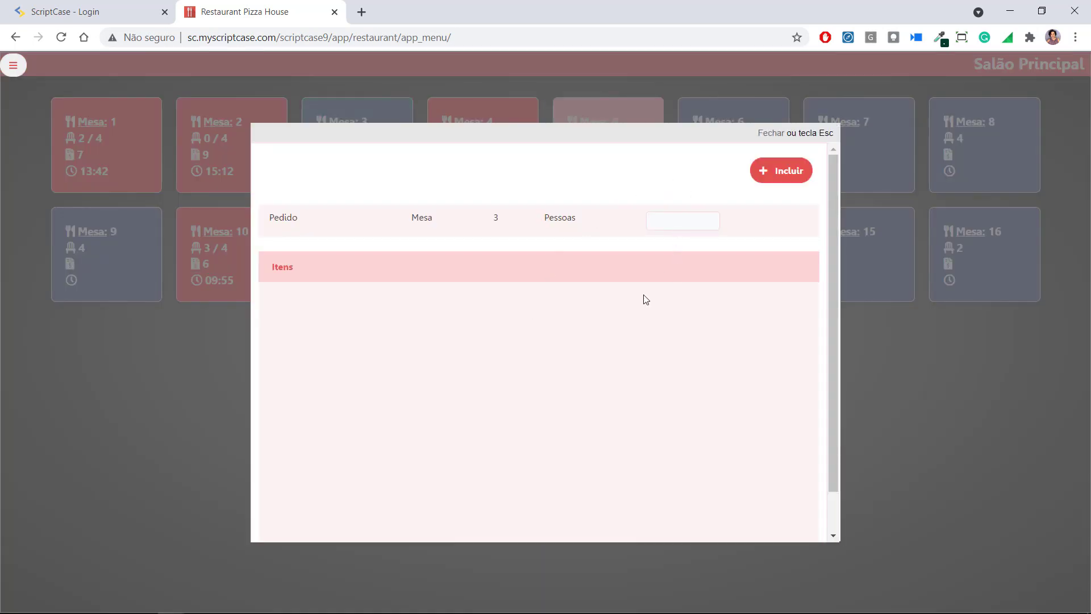
{"action": "left_click", "coordinate": [774, 174]}
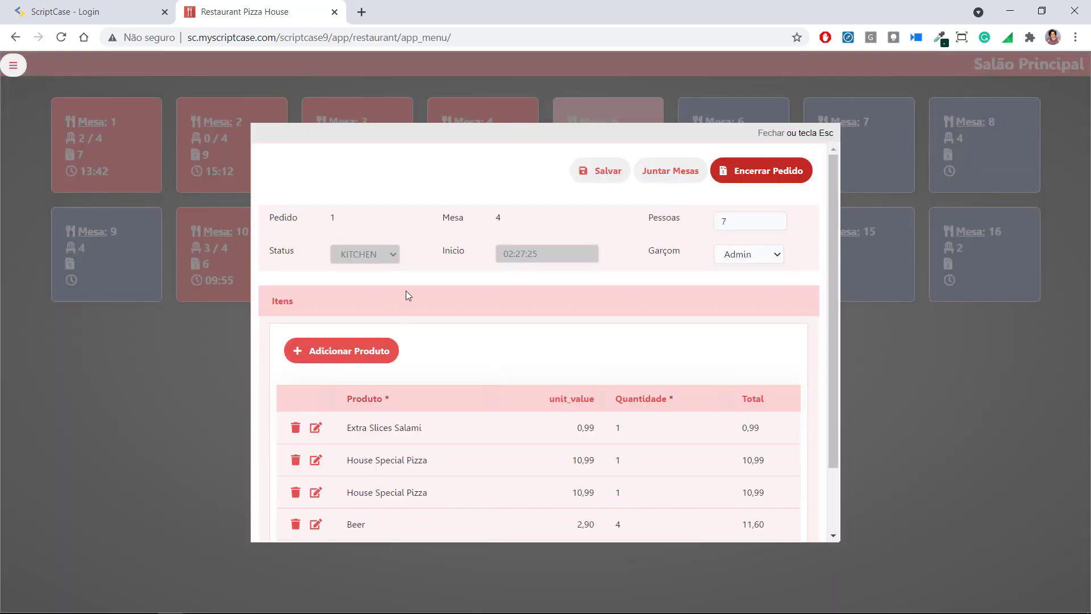
Close Mesa 4's order with a 34,57 receipt and return to Salão Principal
{"action": "scroll", "coordinate": [404, 300], "scroll_direction": "down", "scroll_amount": 2}
{"action": "scroll", "coordinate": [375, 395], "scroll_direction": "up", "scroll_amount": 2}
{"action": "left_click", "coordinate": [765, 172]}
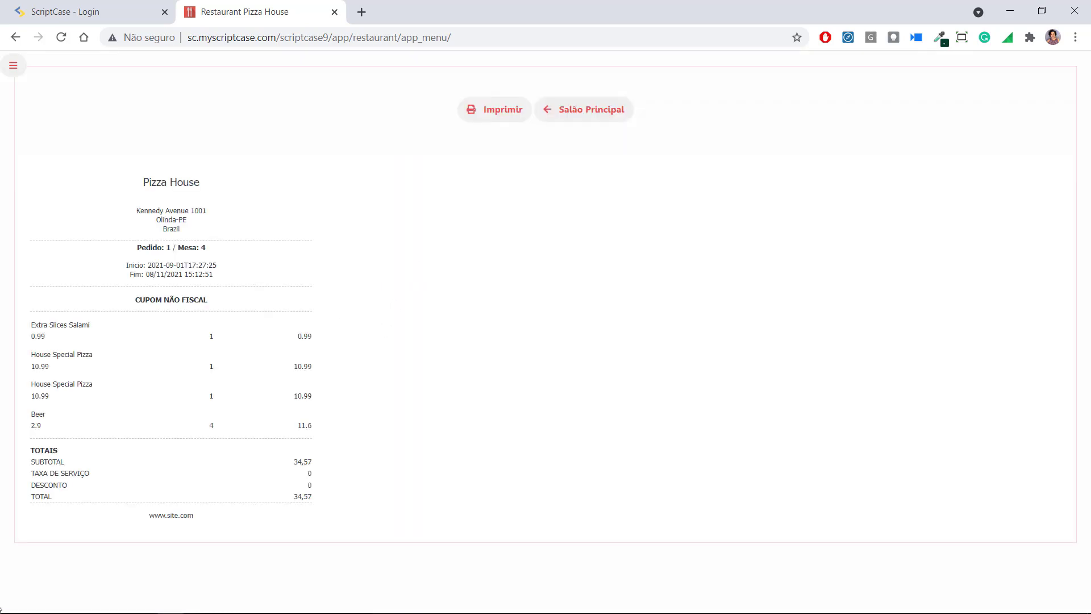
{"action": "left_click", "coordinate": [580, 116]}
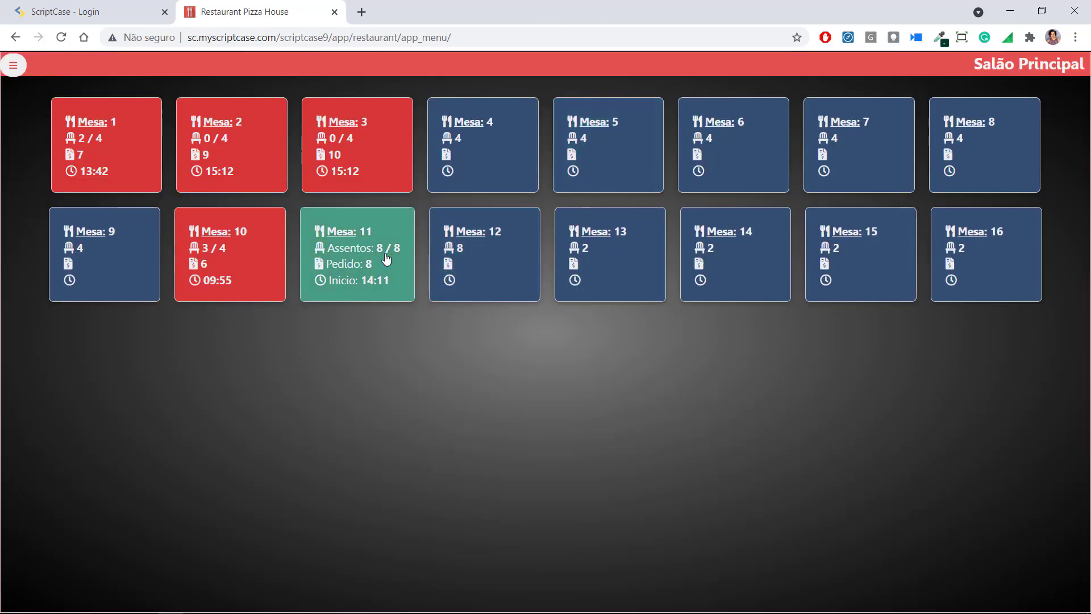
Join table 12 to table 11's order 8 and save
{"action": "left_click", "coordinate": [394, 262]}
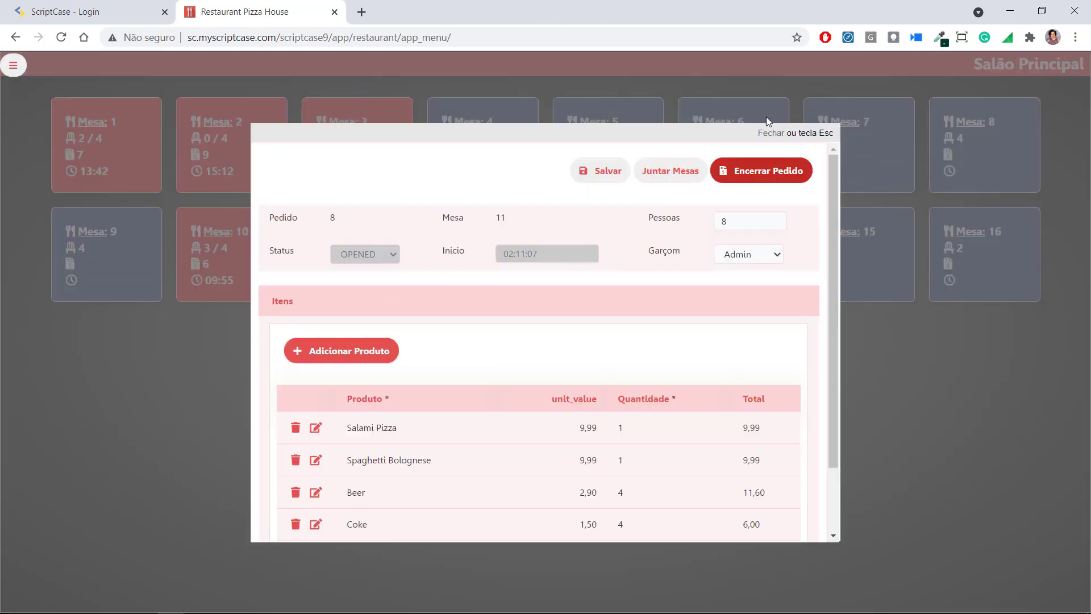
{"action": "left_click", "coordinate": [670, 170]}
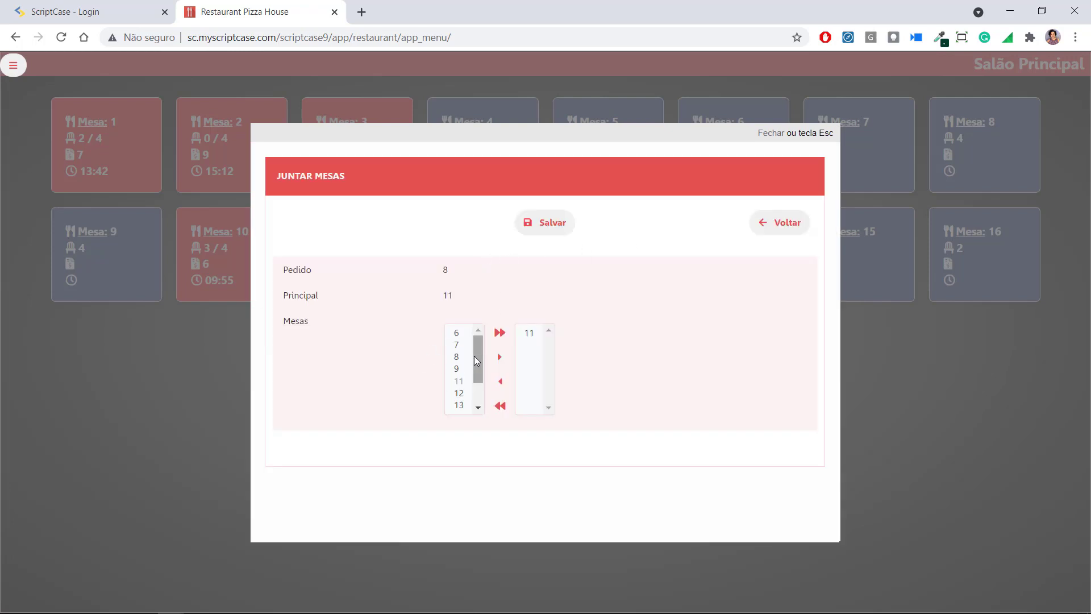
{"action": "double_click", "coordinate": [458, 393]}
{"action": "left_click", "coordinate": [549, 224]}
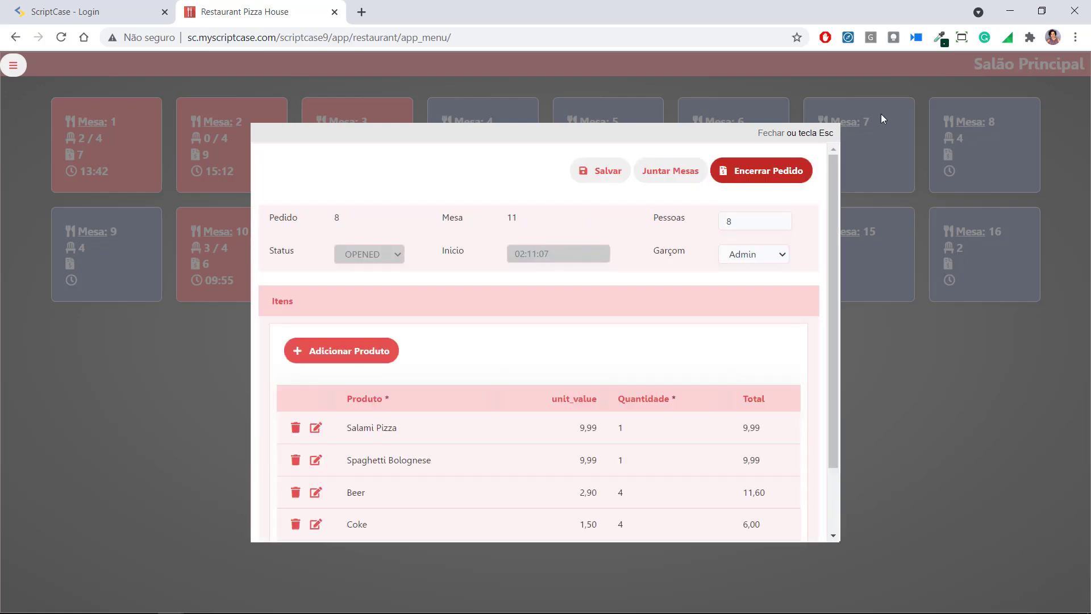
{"action": "scroll", "coordinate": [407, 365], "scroll_direction": "down", "scroll_amount": 1}
{"action": "scroll", "coordinate": [406, 363], "scroll_direction": "up", "scroll_amount": 1}
Close order 8 and open the Monitor de Cozinha
{"action": "left_click", "coordinate": [766, 135]}
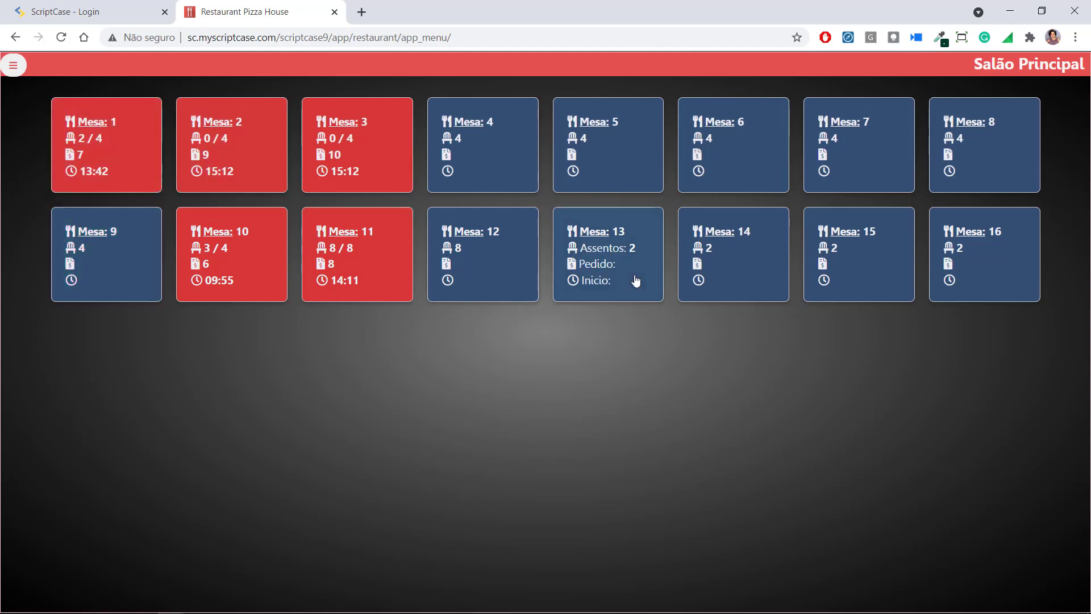
{"action": "left_click", "coordinate": [14, 67]}
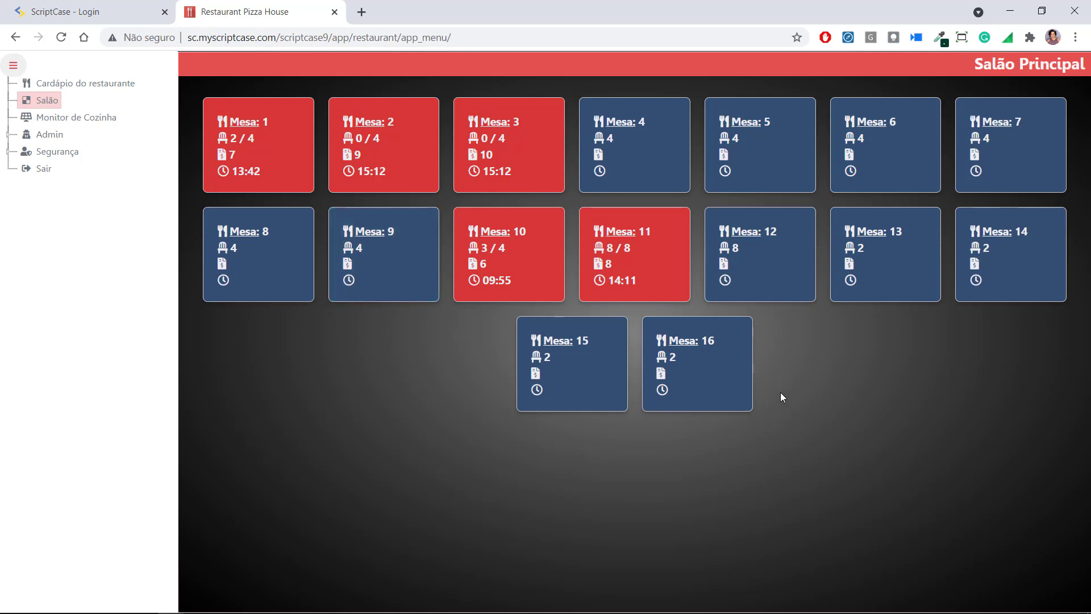
{"action": "left_click", "coordinate": [66, 120]}
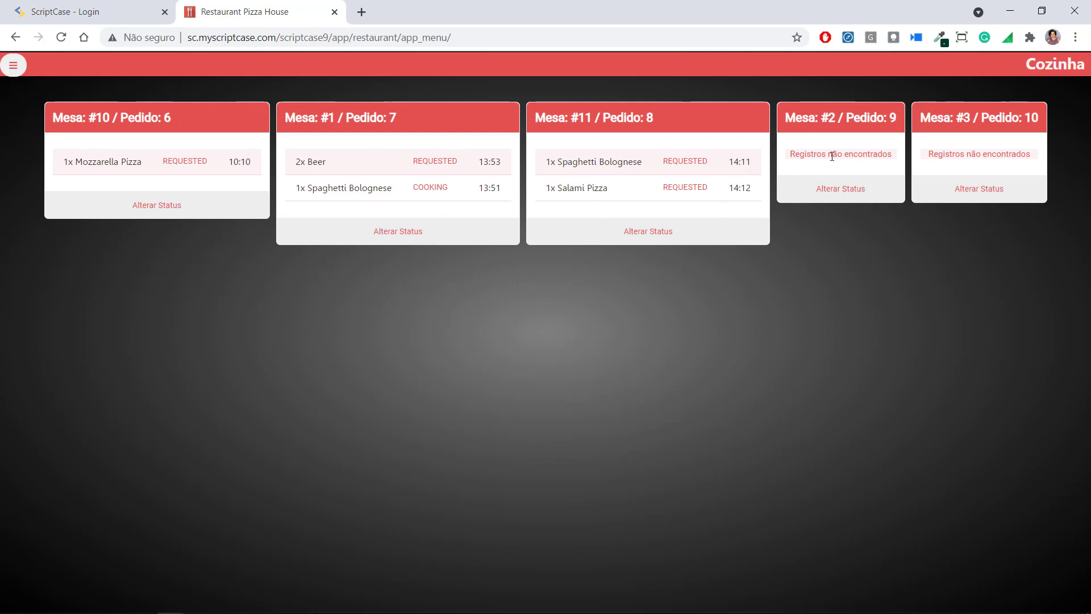
Change Mesa #1's order 7 status to COOKING on the kitchen monitor
{"action": "left_click", "coordinate": [392, 233]}
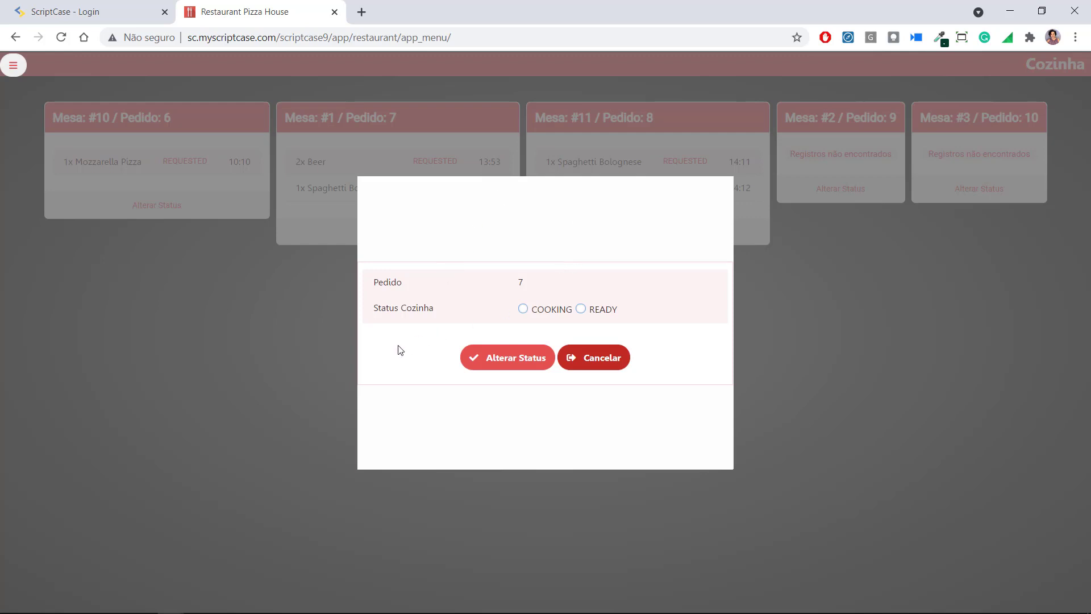
{"action": "left_click", "coordinate": [522, 312]}
{"action": "left_click", "coordinate": [569, 361]}
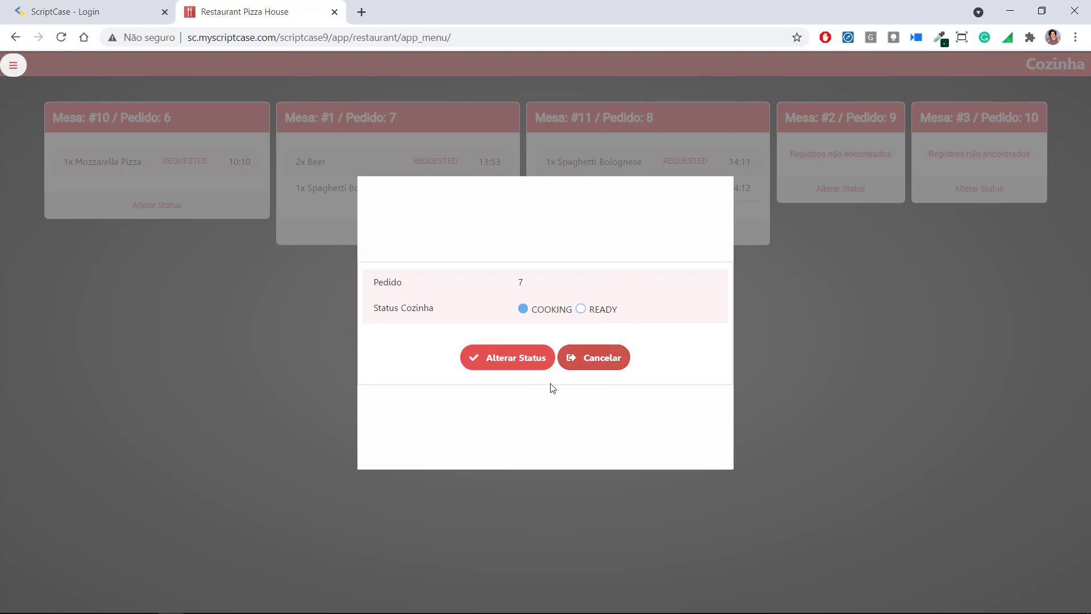
{"action": "left_click", "coordinate": [12, 66]}
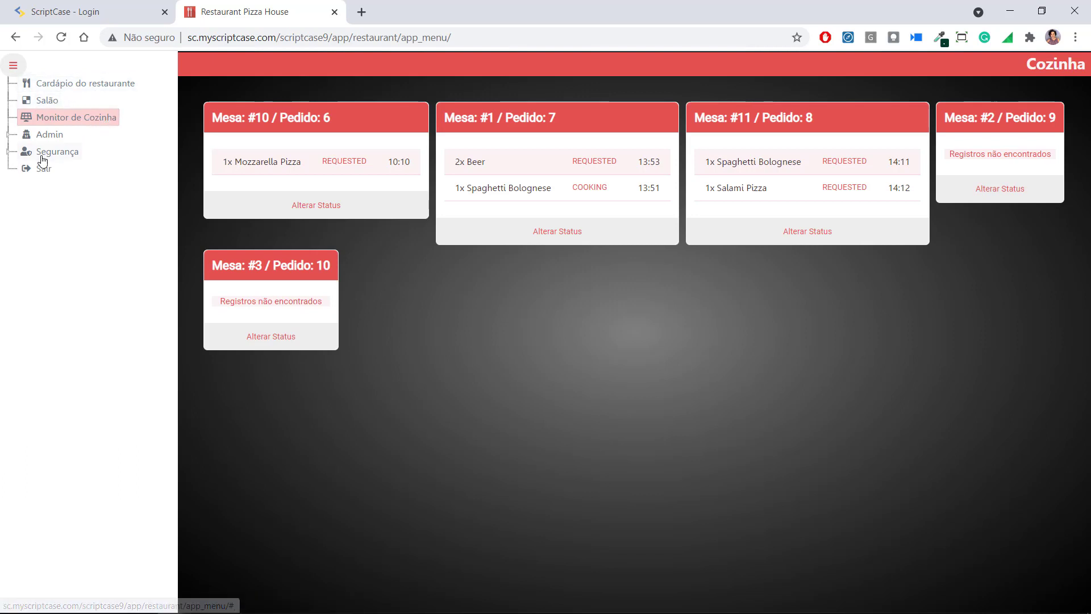
Open Etapas da reserva under Admin > Definições, then the Mesas tables page
{"action": "left_click", "coordinate": [13, 136]}
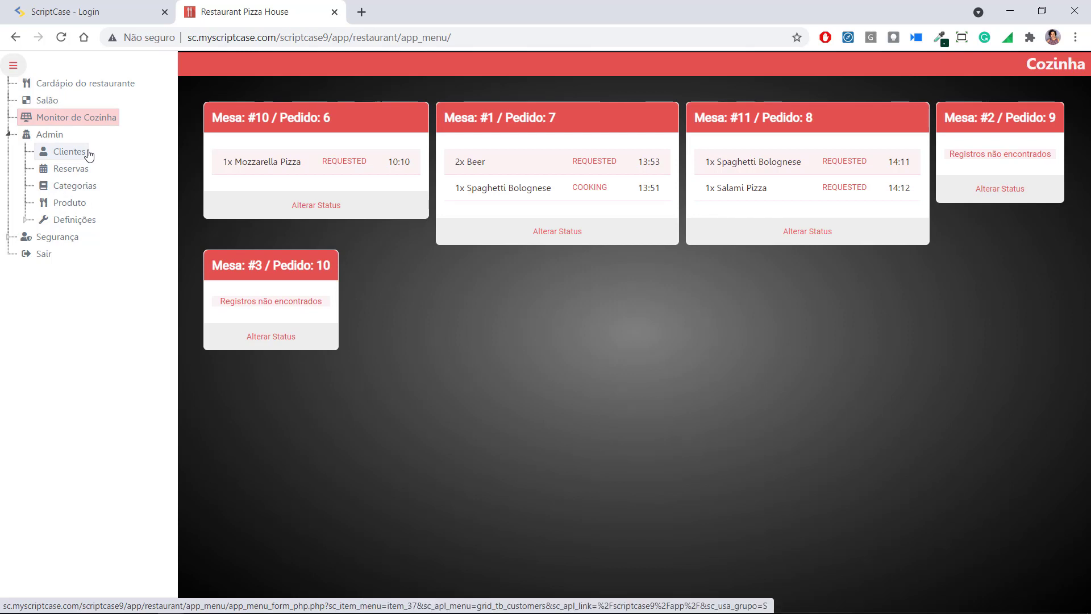
{"action": "left_click", "coordinate": [58, 222]}
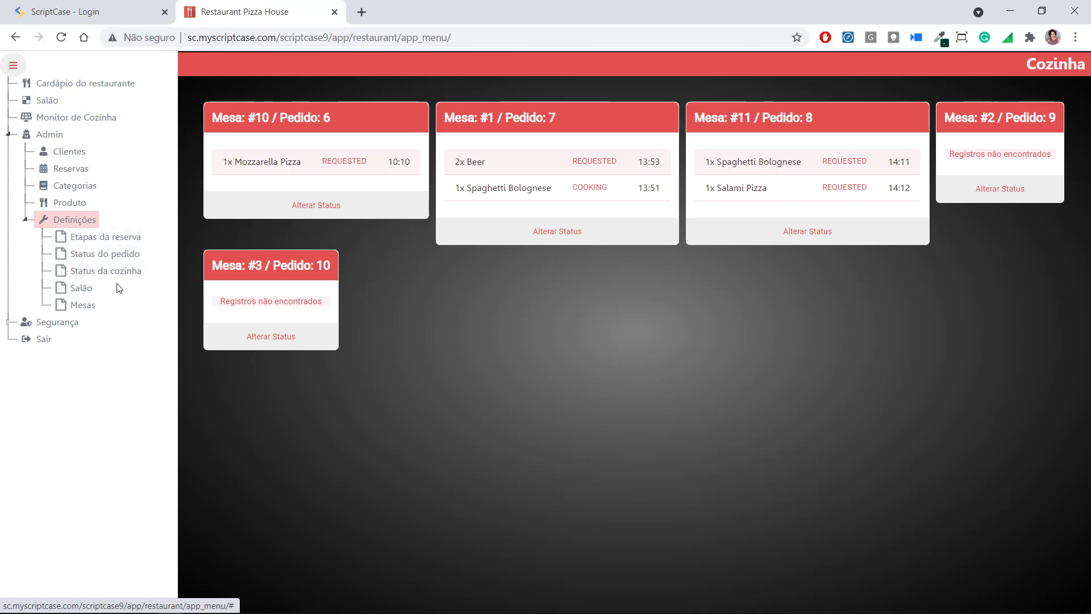
{"action": "left_click", "coordinate": [129, 243]}
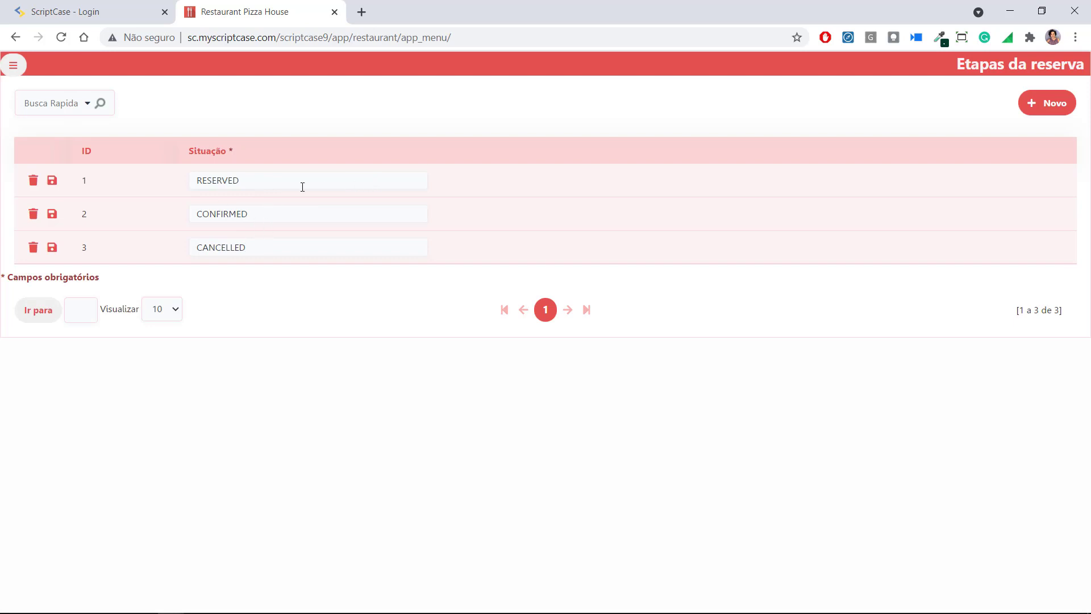
{"action": "left_click", "coordinate": [13, 66]}
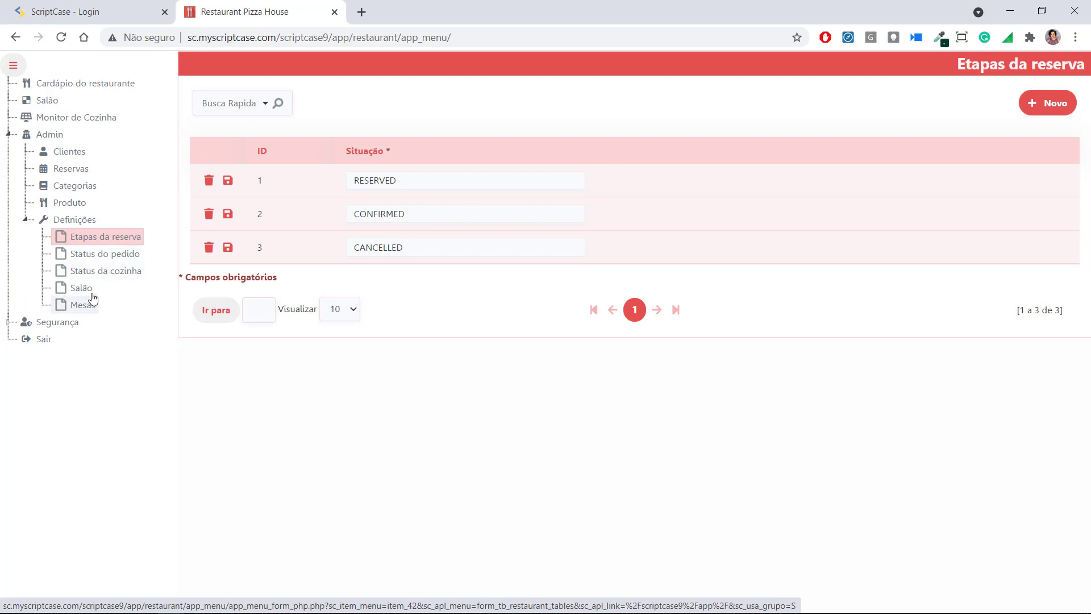
{"action": "left_click", "coordinate": [88, 305]}
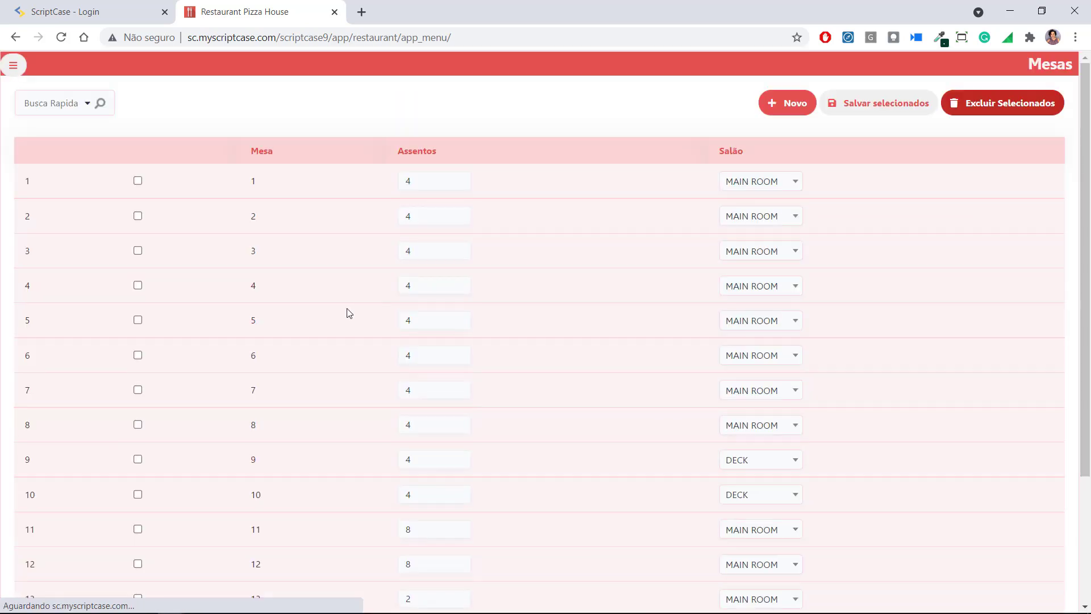
Check table 1's hall options, visit Salão, then open the Admin > Produto list
{"action": "scroll", "coordinate": [535, 250], "scroll_direction": "down", "scroll_amount": 3}
{"action": "scroll", "coordinate": [535, 256], "scroll_direction": "up", "scroll_amount": 3}
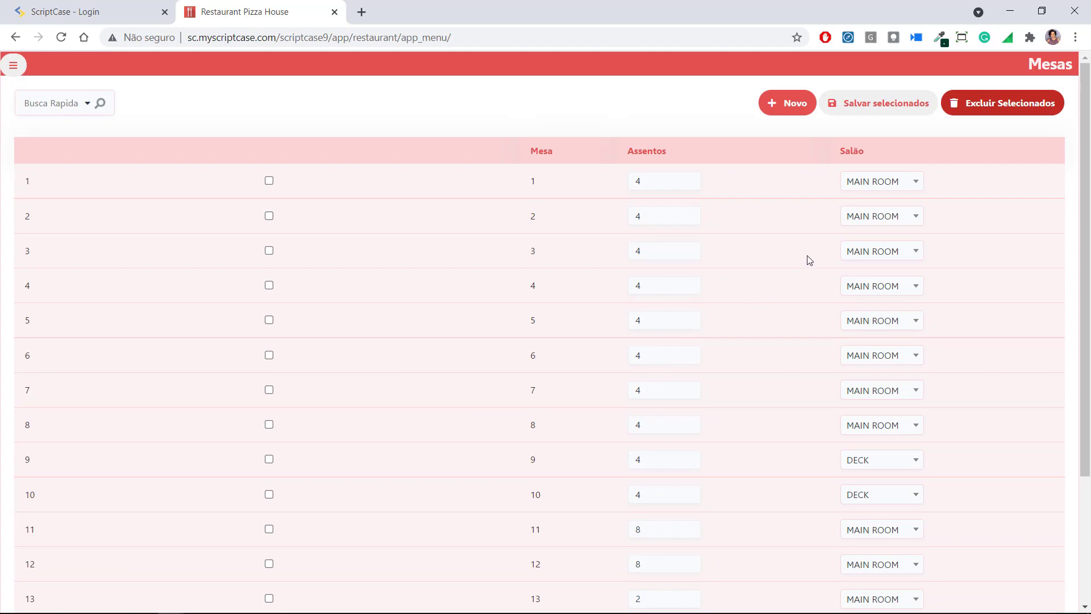
{"action": "left_click", "coordinate": [879, 187]}
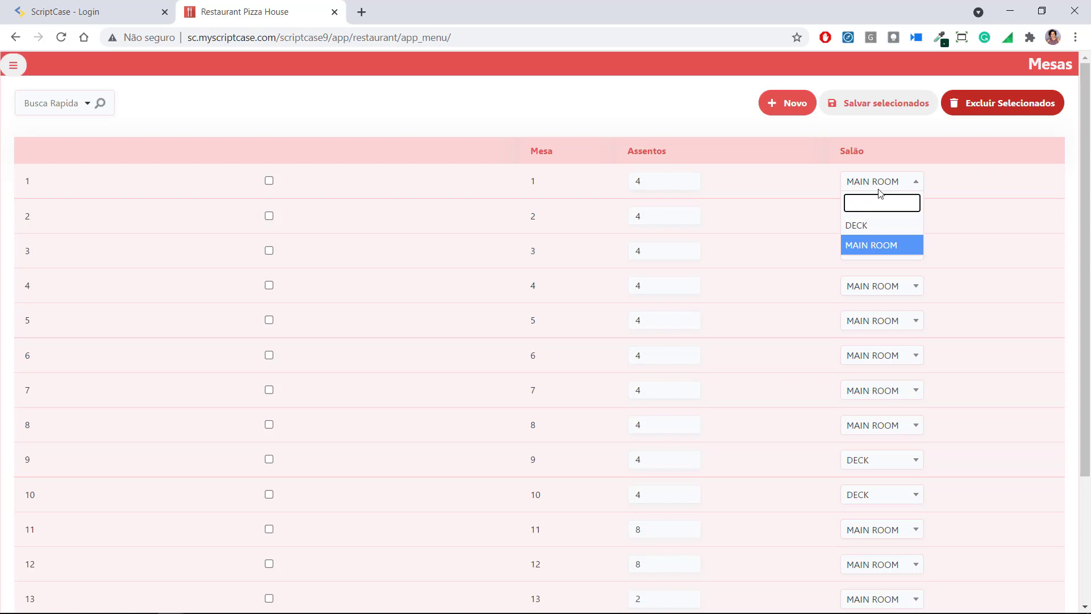
{"action": "left_click", "coordinate": [13, 65]}
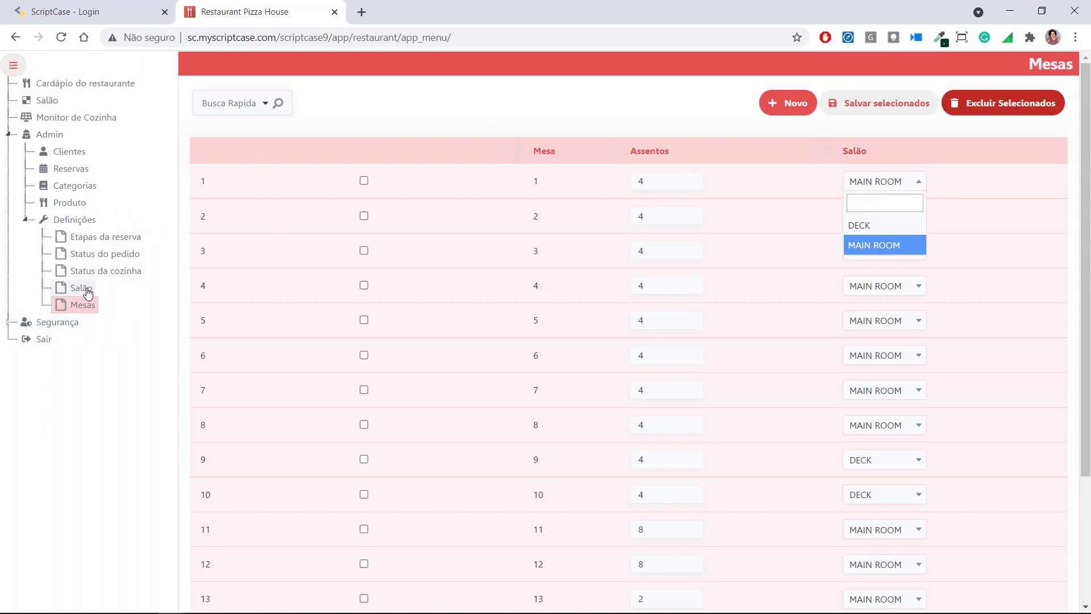
{"action": "left_click", "coordinate": [82, 288]}
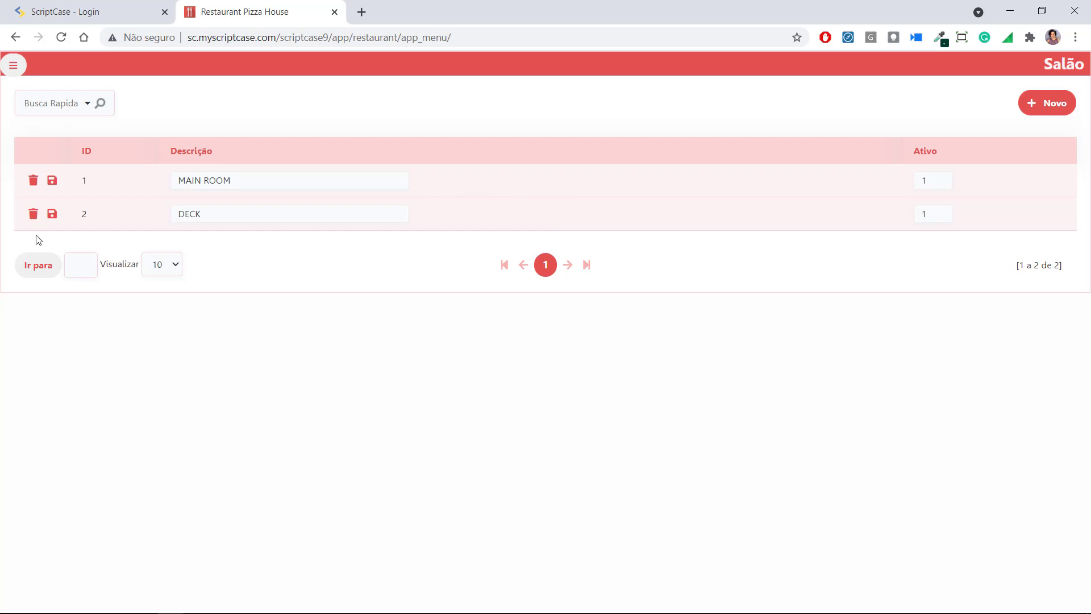
{"action": "left_click", "coordinate": [13, 65]}
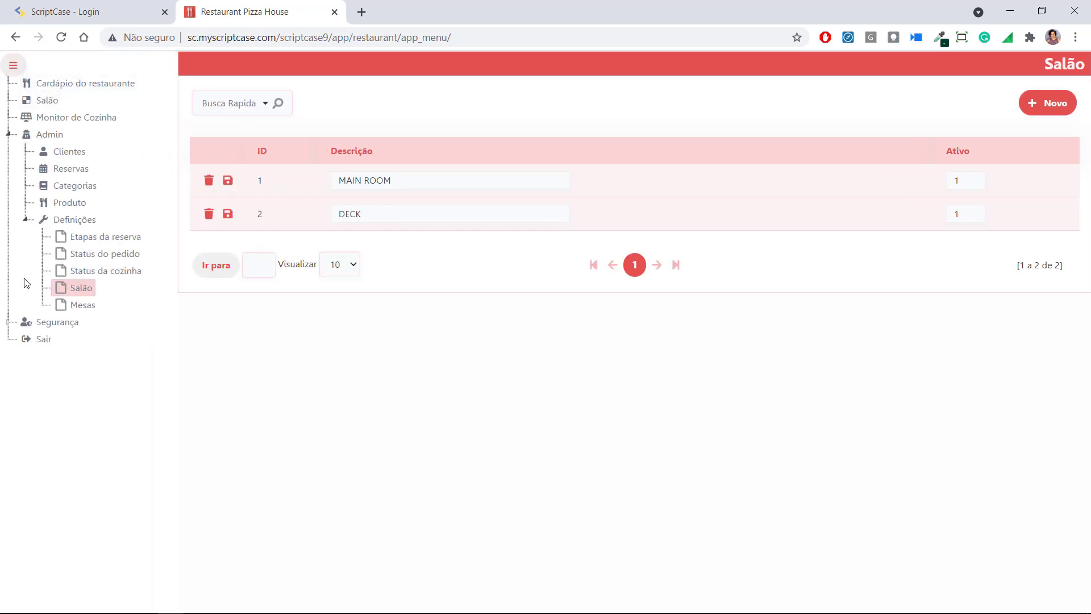
{"action": "left_click", "coordinate": [65, 204]}
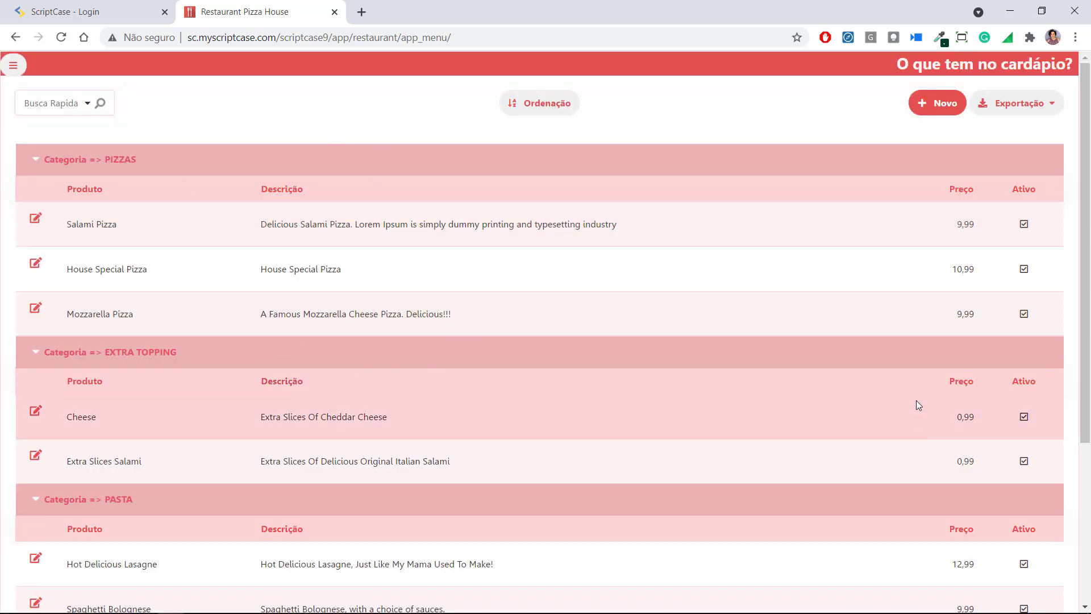
{"action": "scroll", "coordinate": [633, 271], "scroll_direction": "down", "scroll_amount": 4}
{"action": "scroll", "coordinate": [639, 286], "scroll_direction": "up", "scroll_amount": 4}
{"action": "scroll", "coordinate": [498, 215], "scroll_direction": "down", "scroll_amount": 4}
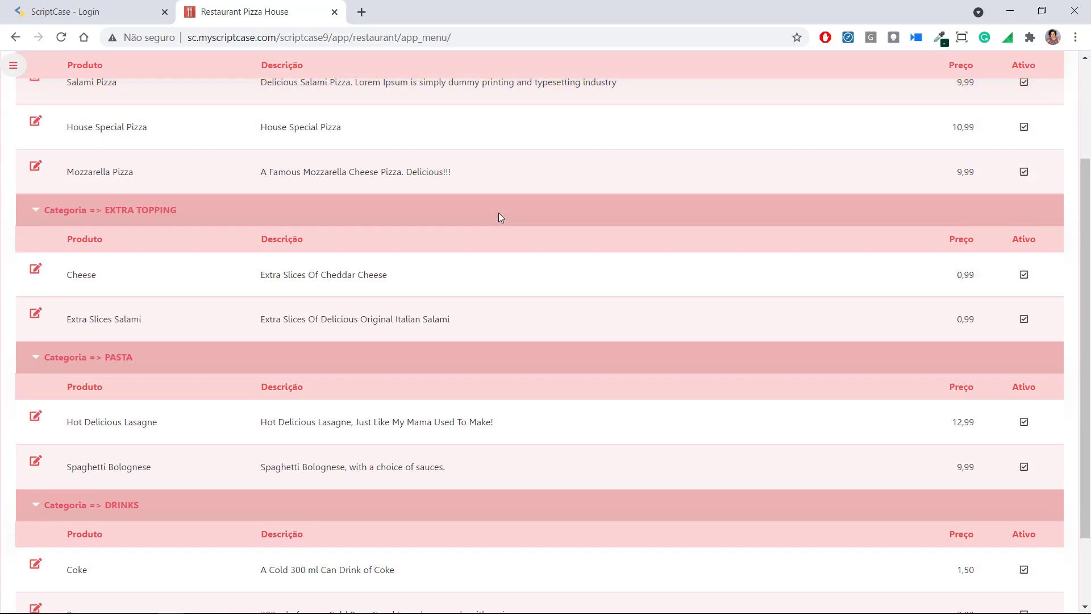
{"action": "scroll", "coordinate": [455, 284], "scroll_direction": "up", "scroll_amount": 4}
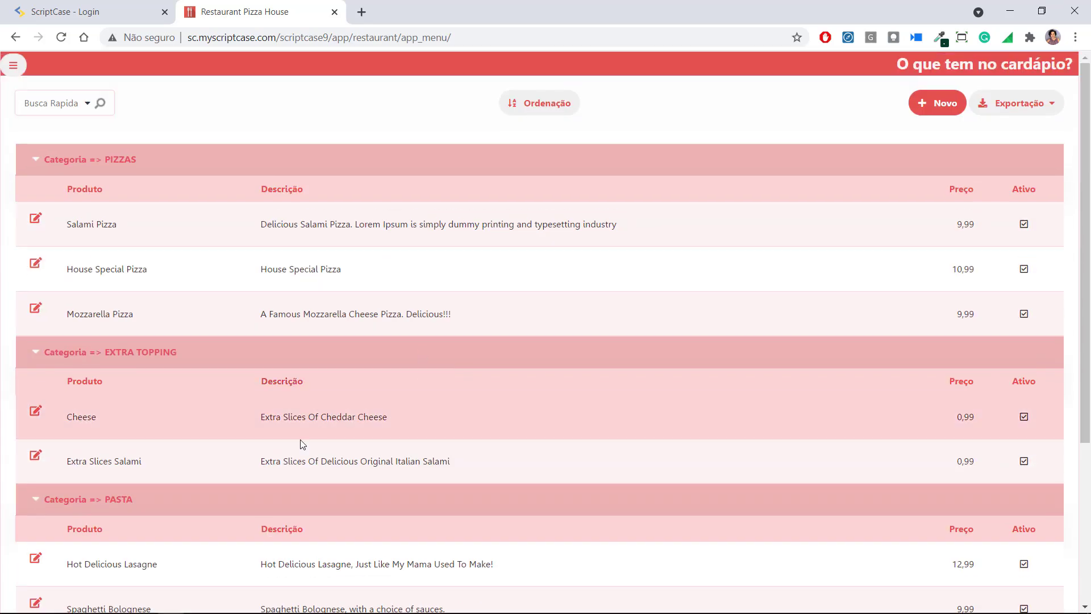
{"action": "left_click", "coordinate": [915, 112]}
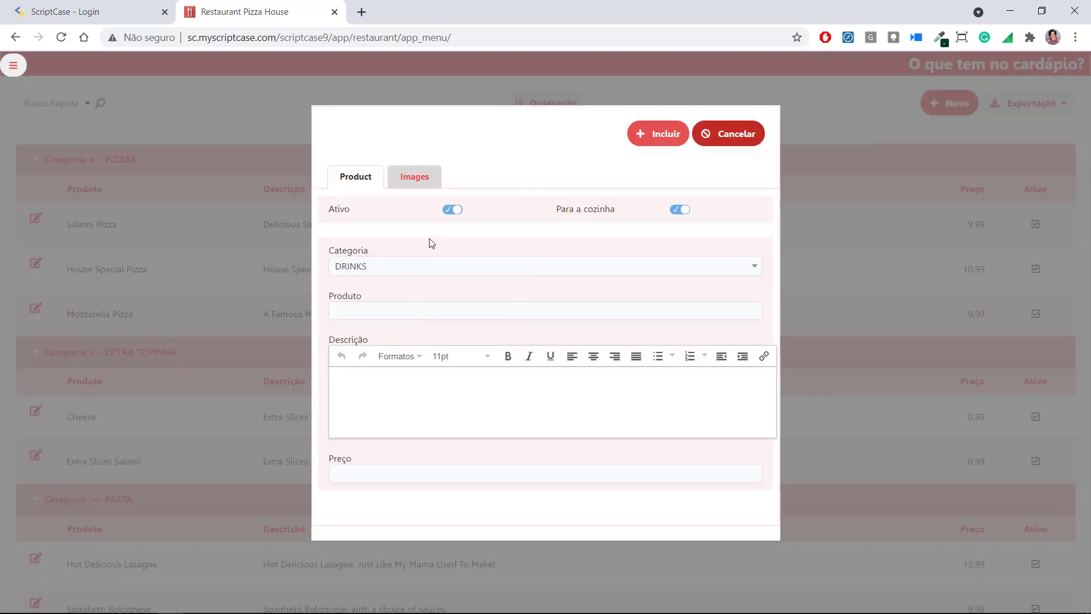
{"action": "left_click", "coordinate": [386, 268]}
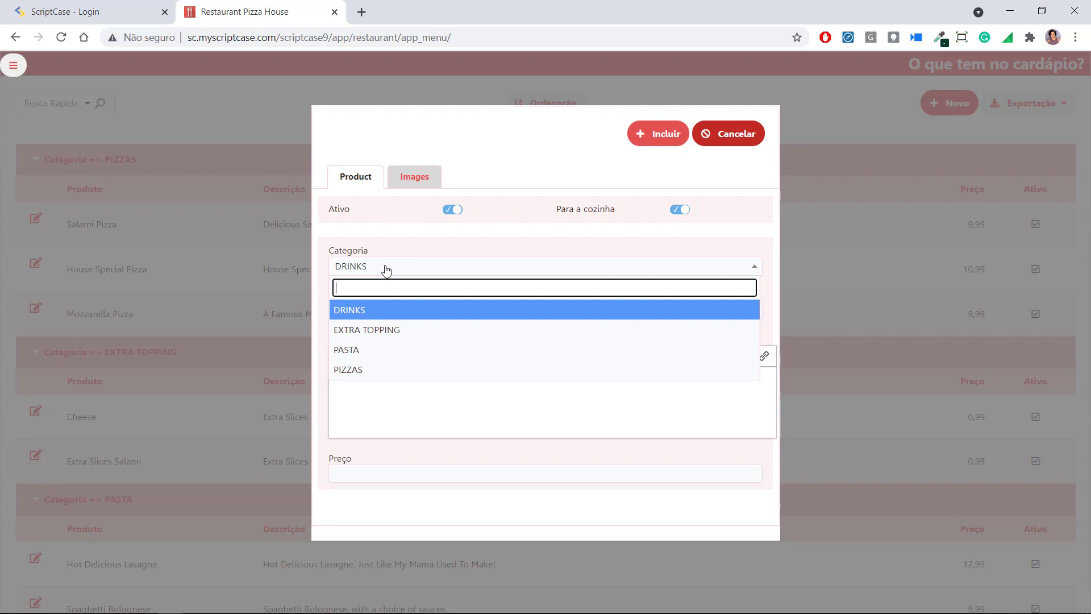
{"action": "left_click", "coordinate": [372, 312]}
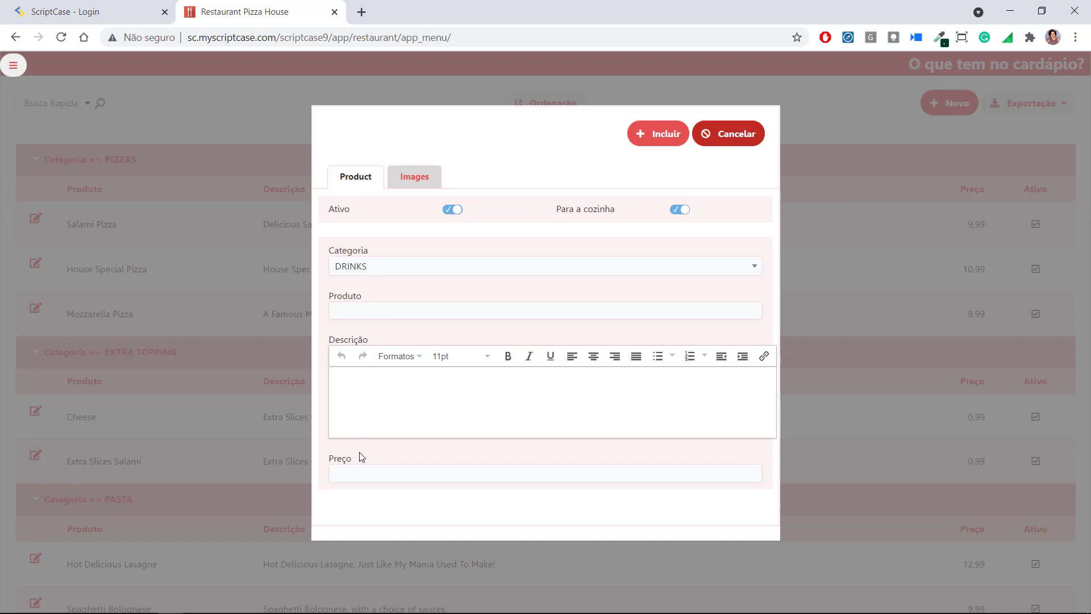
{"action": "left_click", "coordinate": [424, 177]}
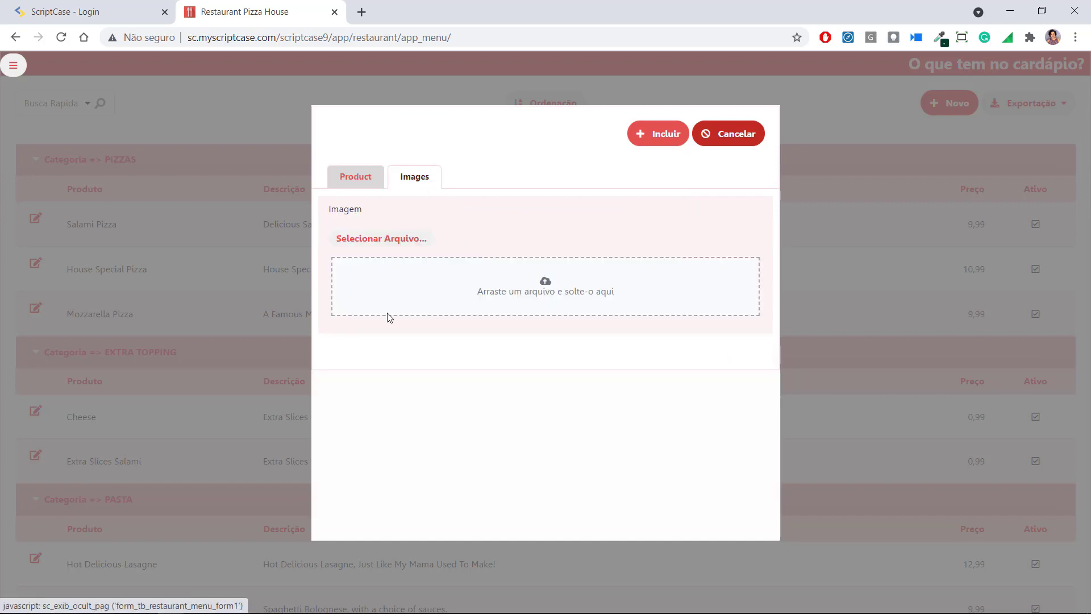
{"action": "left_click", "coordinate": [359, 182]}
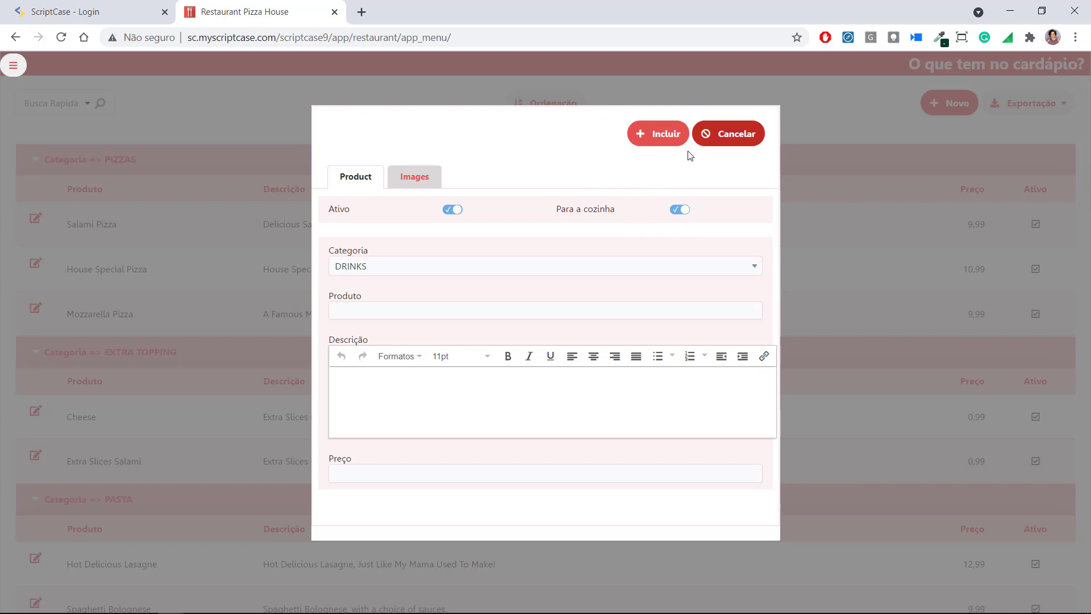
{"action": "left_click", "coordinate": [705, 139]}
Switch off 'Para a cozinha' on the Coke product and save it
{"action": "scroll", "coordinate": [69, 464], "scroll_direction": "down", "scroll_amount": 5}
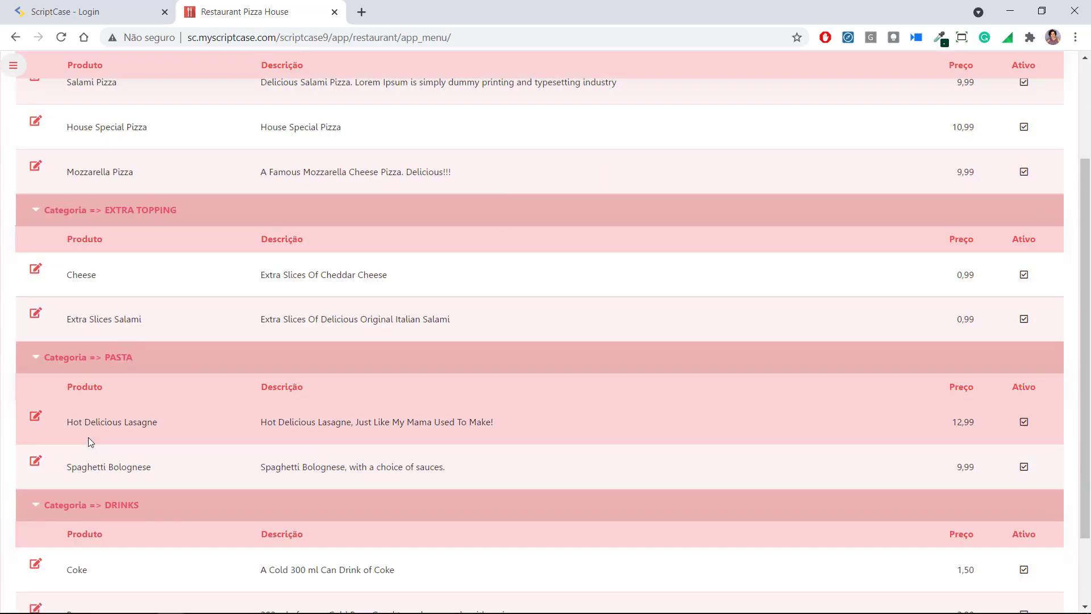
{"action": "left_click", "coordinate": [38, 473]}
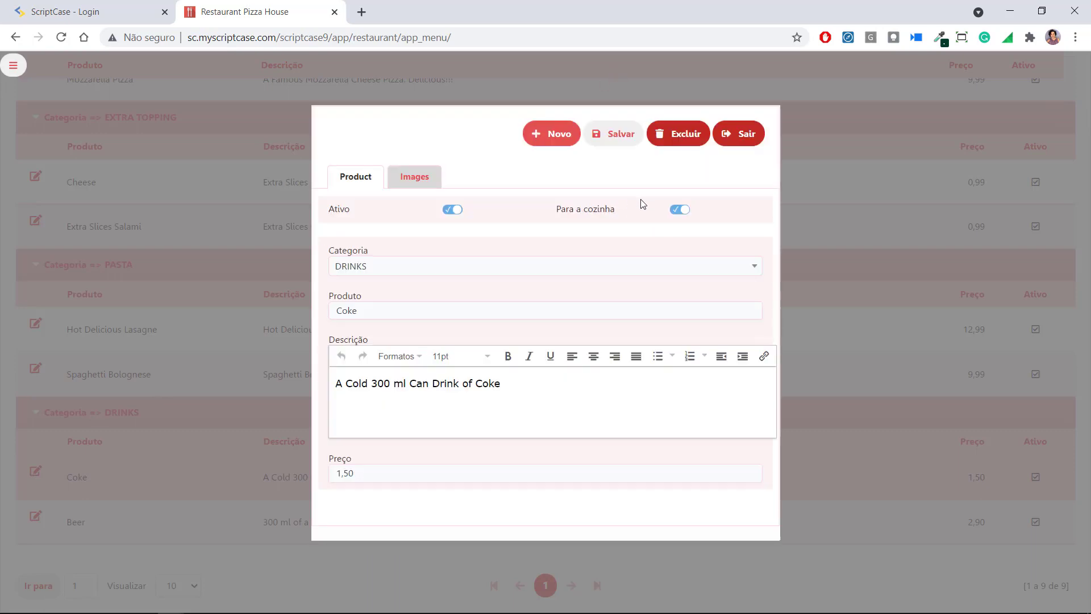
{"action": "left_click", "coordinate": [677, 210]}
{"action": "left_click", "coordinate": [426, 178]}
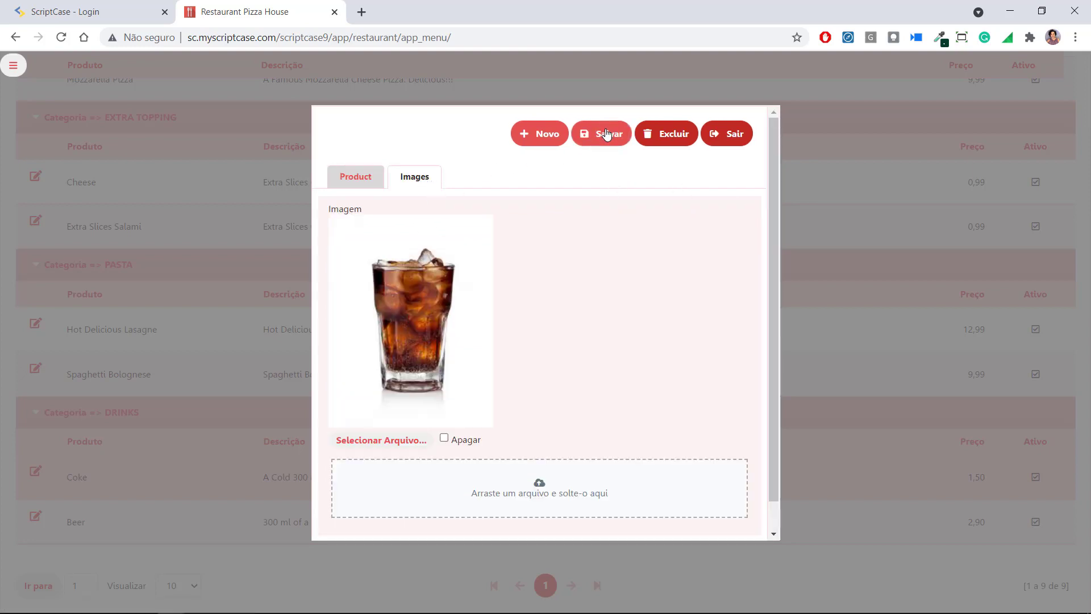
{"action": "left_click", "coordinate": [606, 132]}
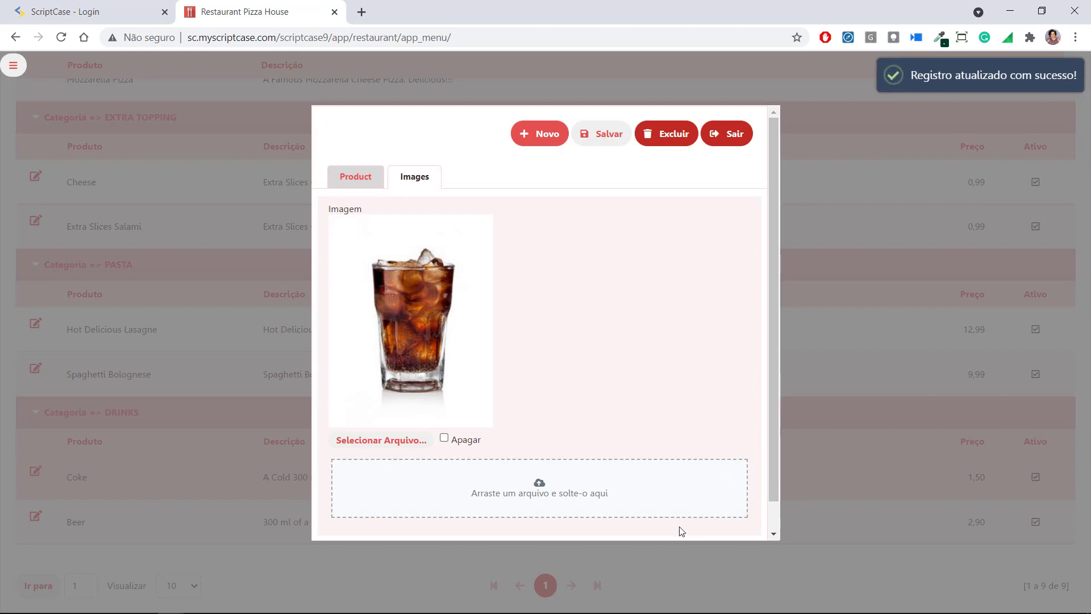
{"action": "left_click", "coordinate": [734, 134]}
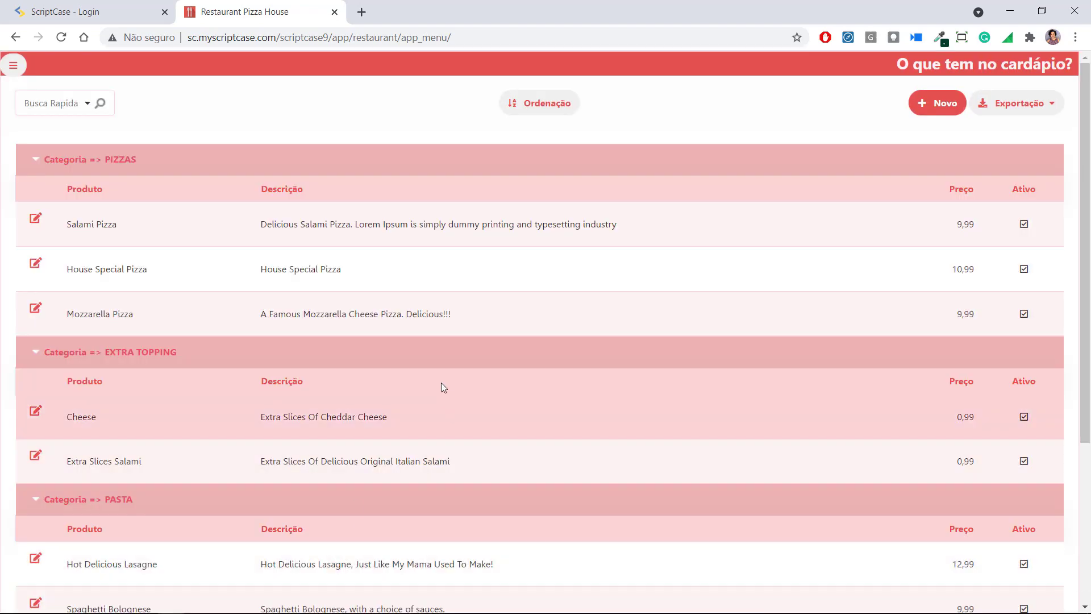
{"action": "scroll", "coordinate": [675, 404], "scroll_direction": "down", "scroll_amount": 3}
Visit the Categorias list, then open the Reservas list
{"action": "left_click", "coordinate": [13, 65]}
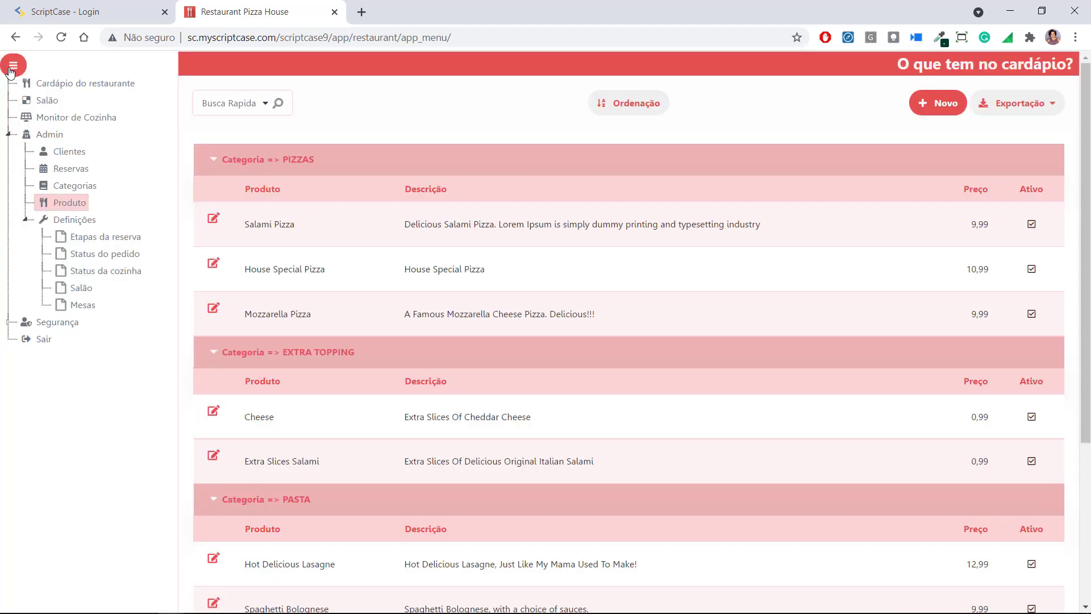
{"action": "left_click", "coordinate": [42, 182]}
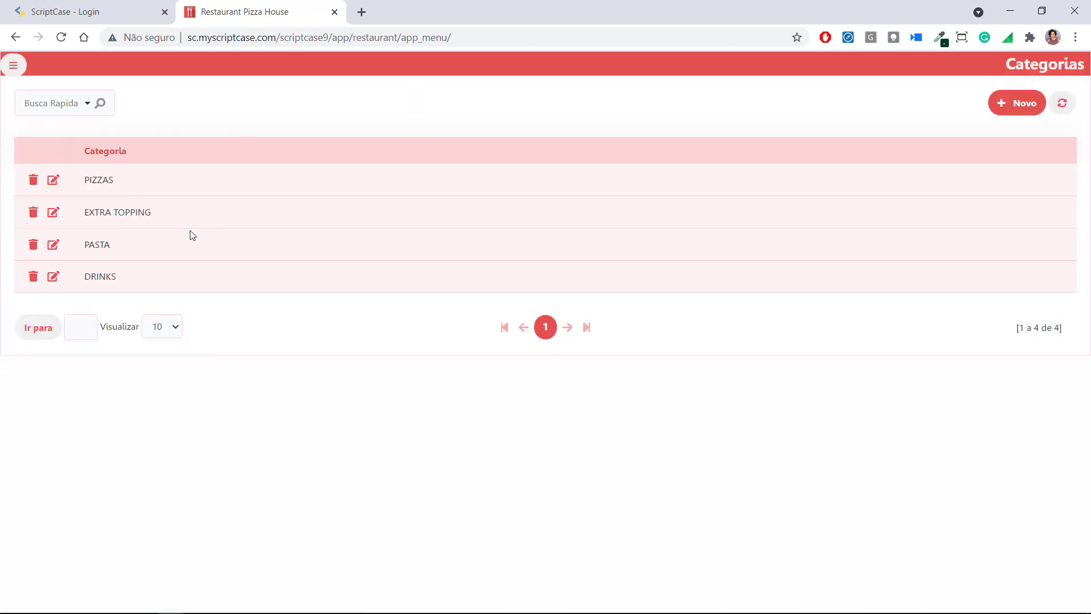
{"action": "left_click", "coordinate": [13, 65]}
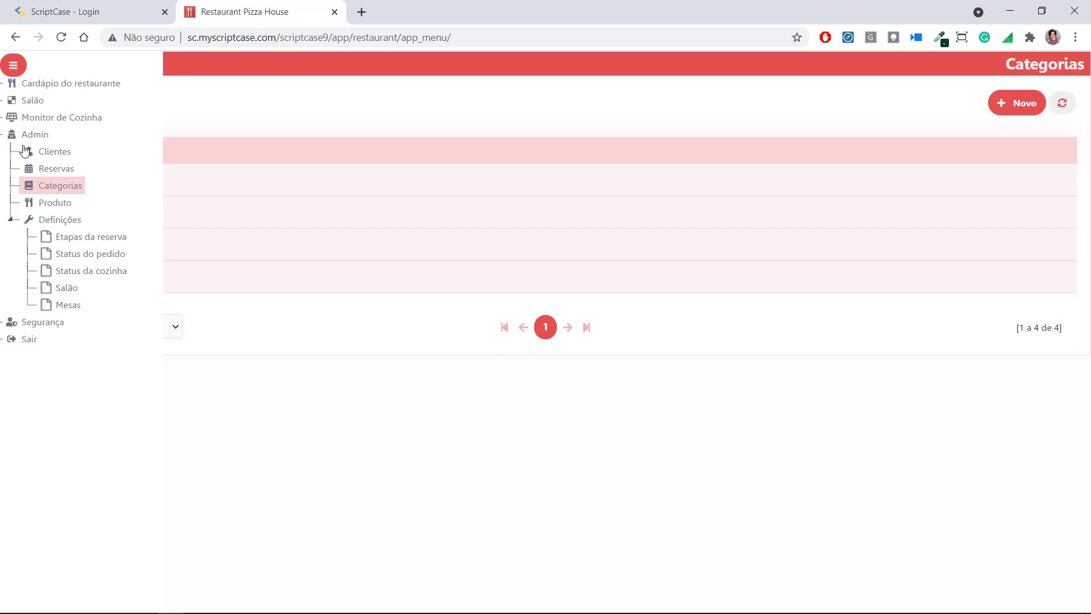
{"action": "left_click", "coordinate": [57, 182]}
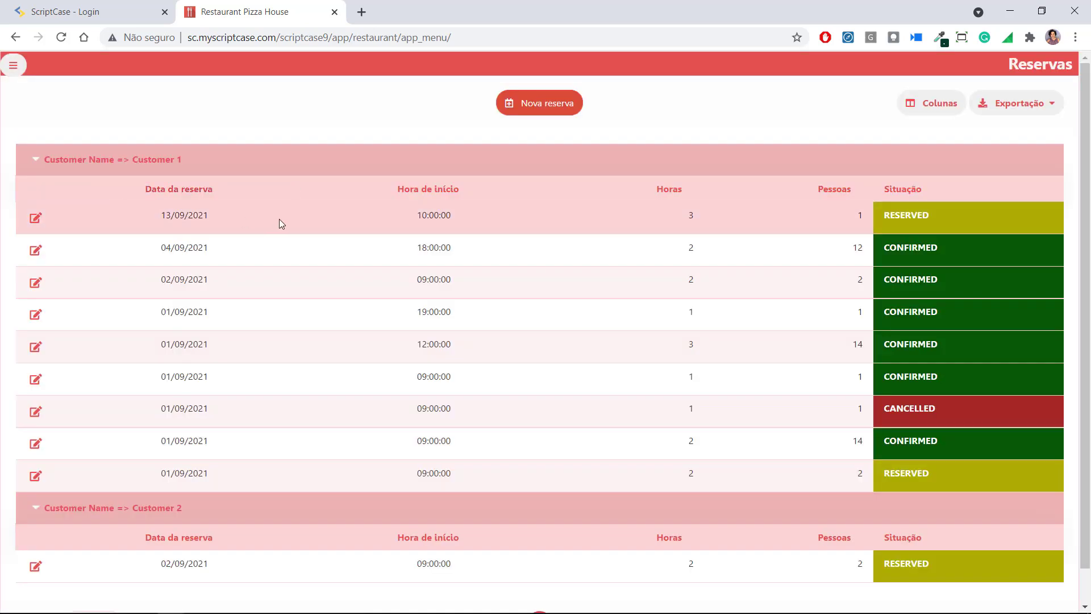
{"action": "scroll", "coordinate": [500, 287], "scroll_direction": "down", "scroll_amount": 1}
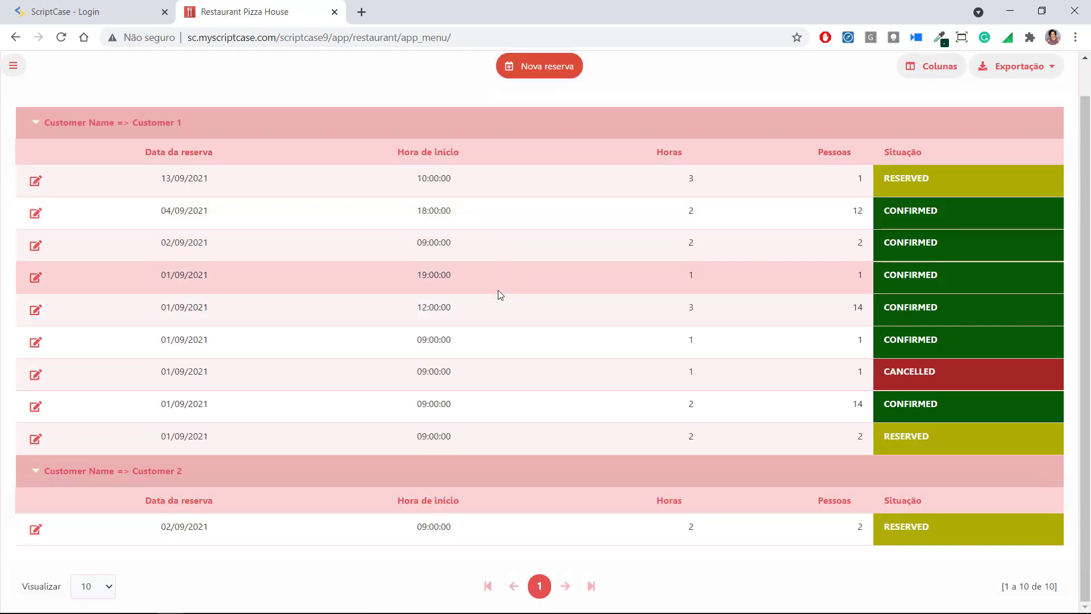
{"action": "scroll", "coordinate": [497, 291], "scroll_direction": "up", "scroll_amount": 1}
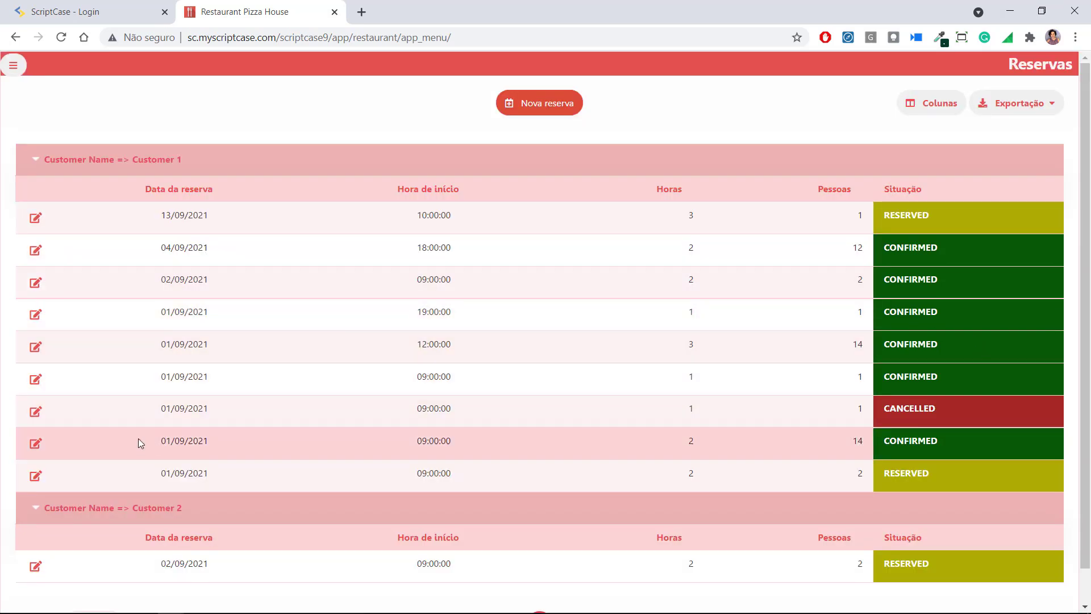
Open a Nova reserva form and close it without saving
{"action": "left_click", "coordinate": [552, 111]}
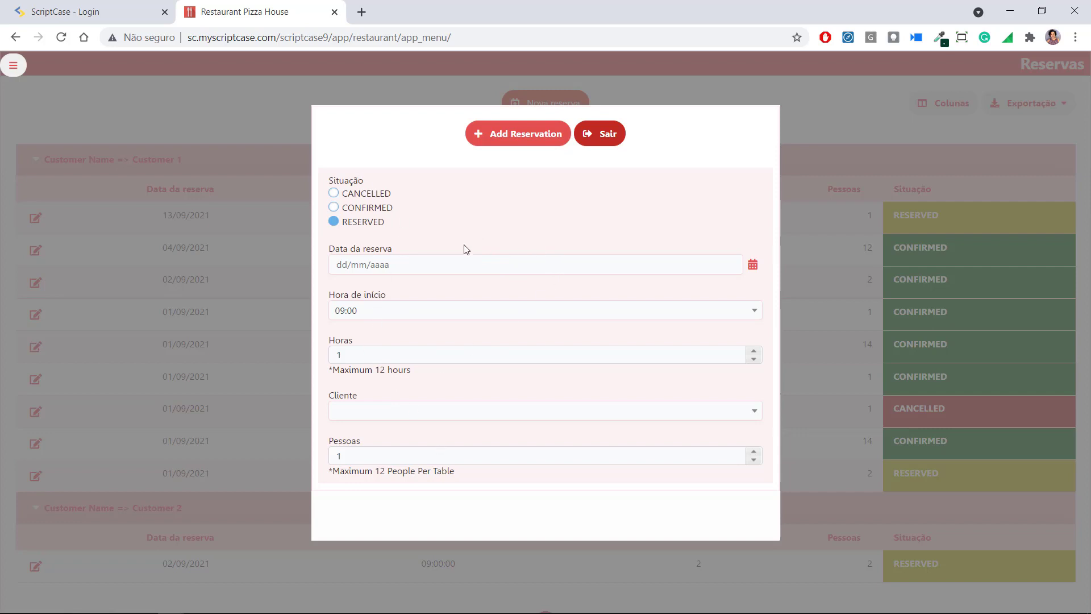
{"action": "left_click", "coordinate": [616, 146]}
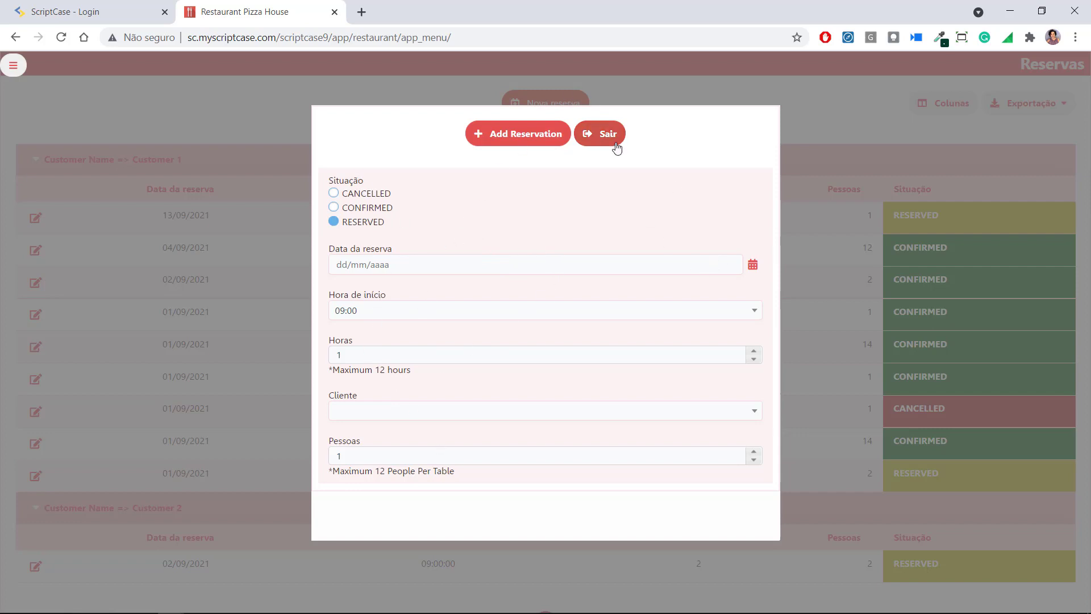
{"action": "scroll", "coordinate": [618, 283], "scroll_direction": "down", "scroll_amount": 1}
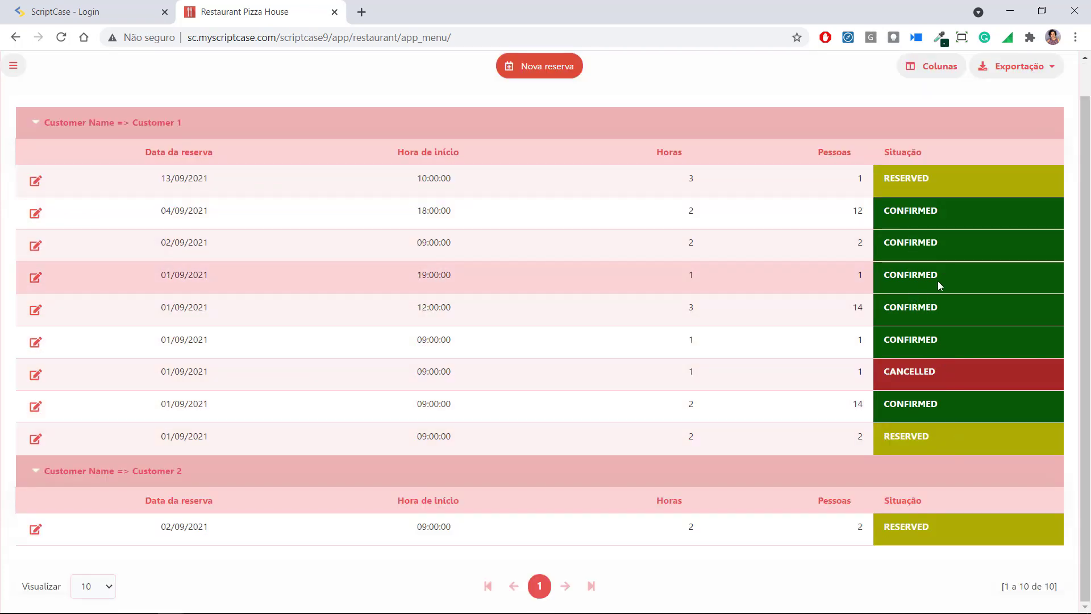
{"action": "scroll", "coordinate": [625, 296], "scroll_direction": "up", "scroll_amount": 1}
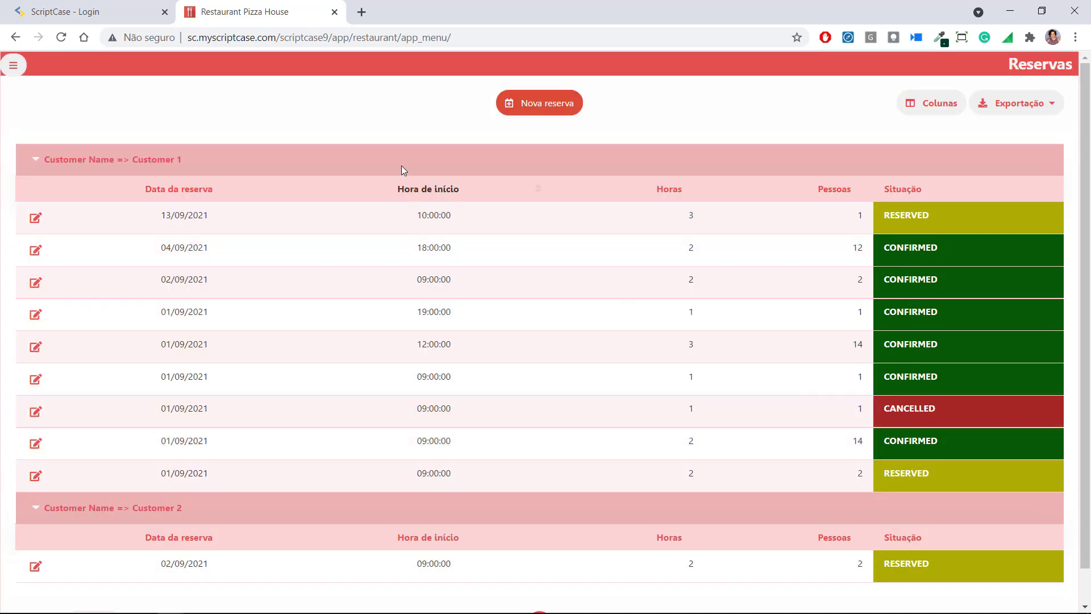
{"action": "left_click", "coordinate": [13, 64]}
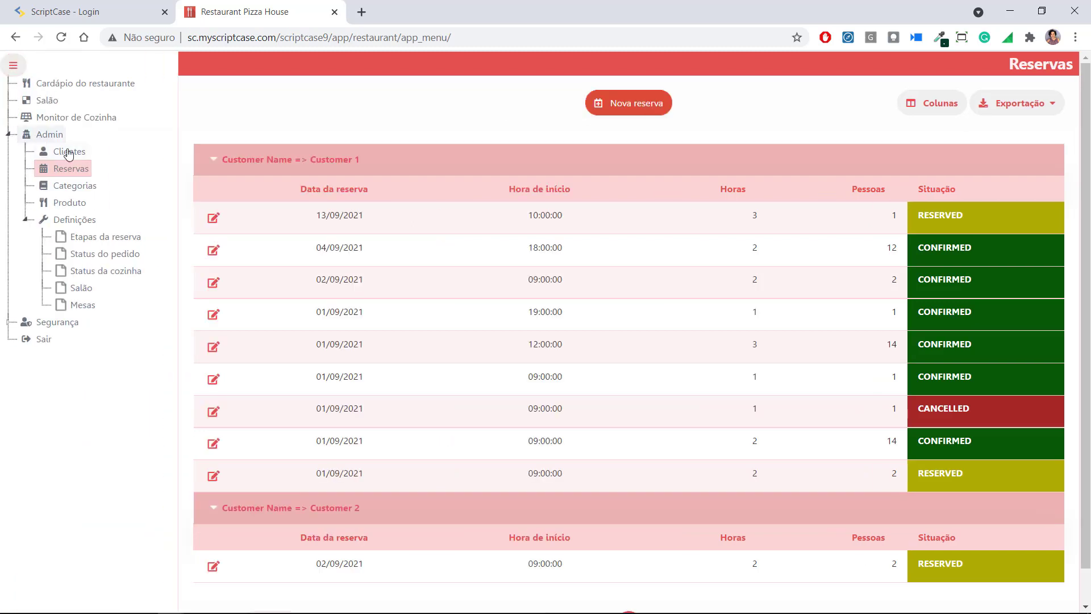
Open the Clientes list and cancel a new customer form without saving
{"action": "left_click", "coordinate": [72, 153]}
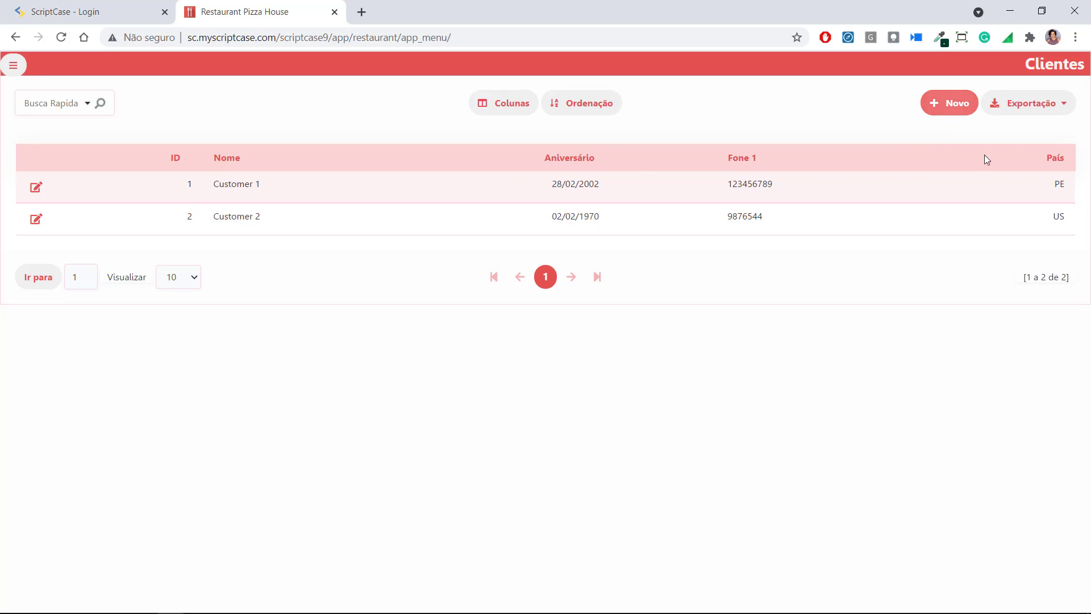
{"action": "left_click", "coordinate": [941, 104]}
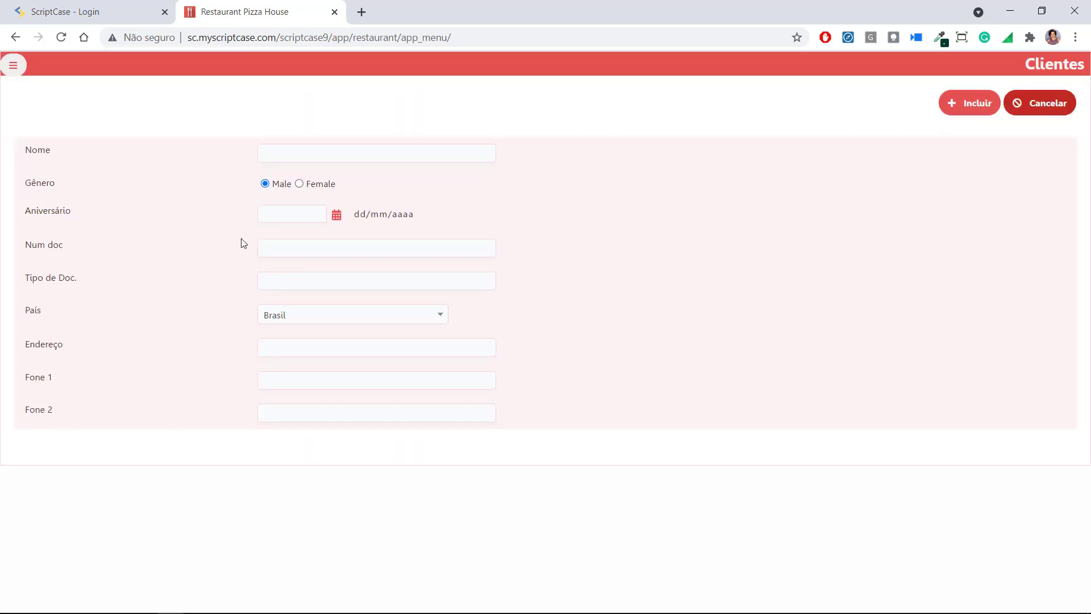
{"action": "left_click", "coordinate": [1026, 117]}
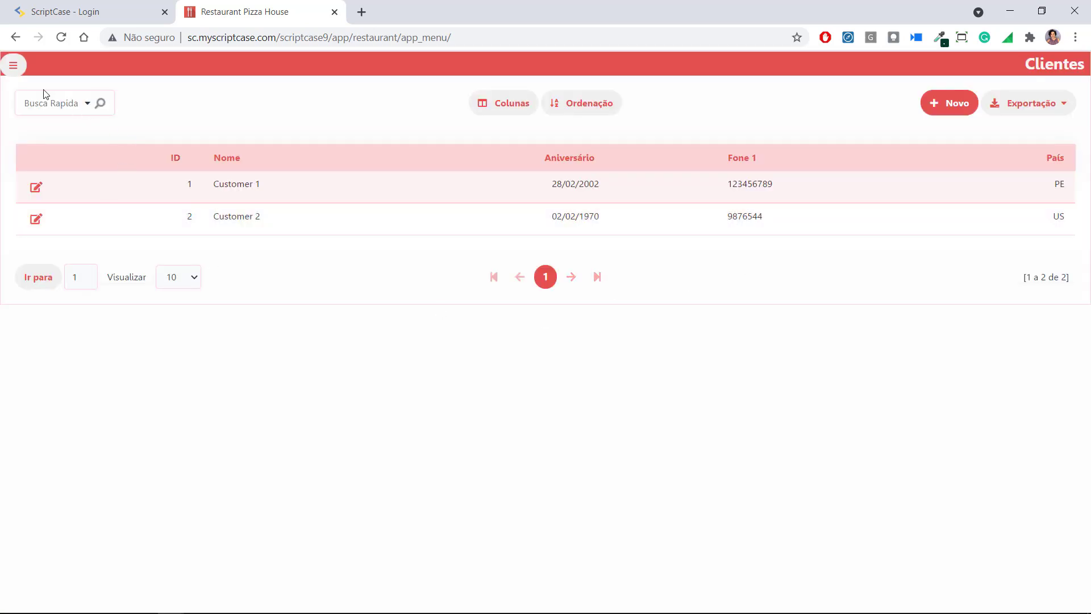
Expand and collapse the Segurança and Admin menu sections, then choose Salão
{"action": "left_click", "coordinate": [7, 69]}
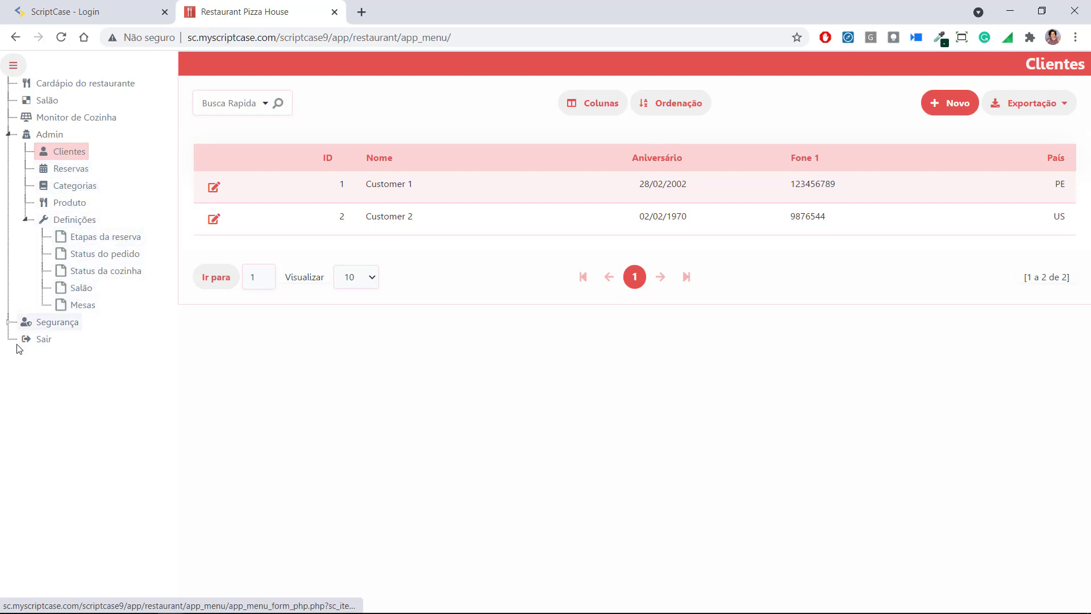
{"action": "left_click", "coordinate": [9, 321]}
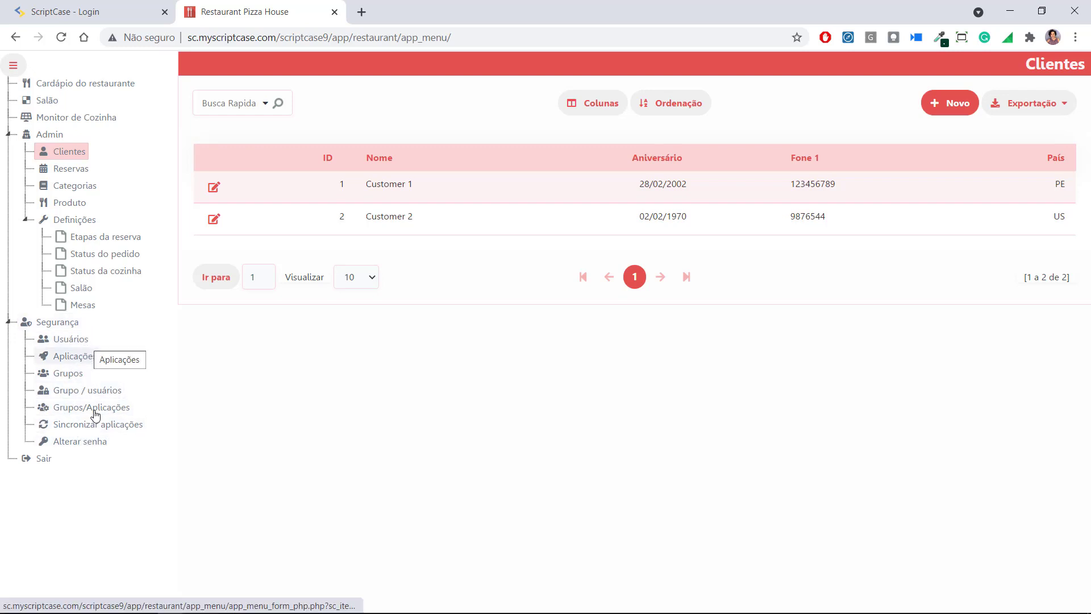
{"action": "left_click", "coordinate": [9, 321]}
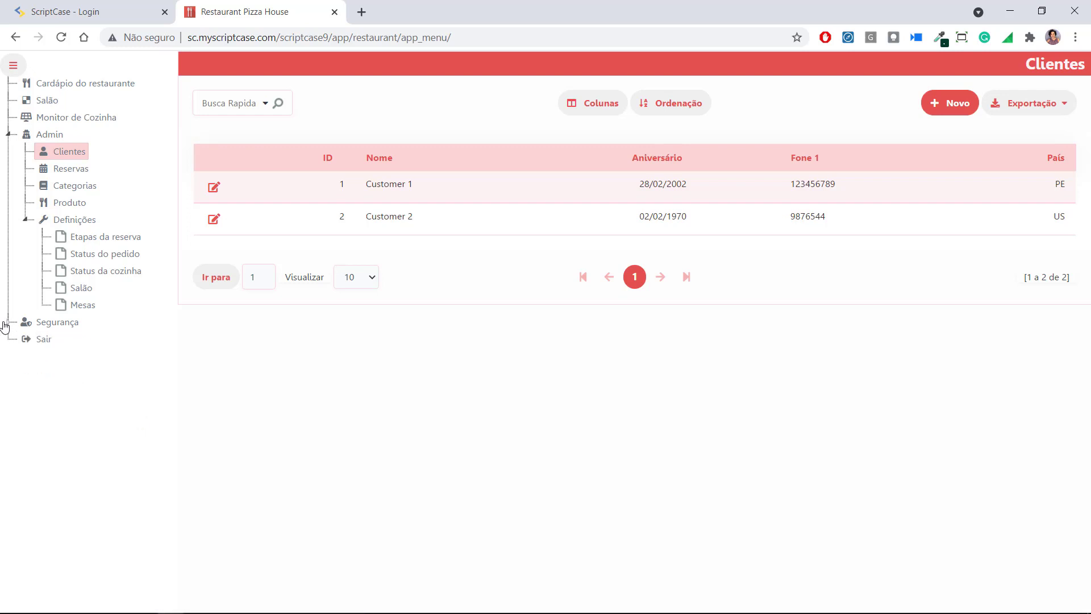
{"action": "left_click", "coordinate": [4, 136]}
{"action": "right_click", "coordinate": [4, 136]}
{"action": "left_click", "coordinate": [55, 101]}
Open Cardápio do restaurante with its category QR codes, then return to the login tab
{"action": "left_click", "coordinate": [56, 101]}
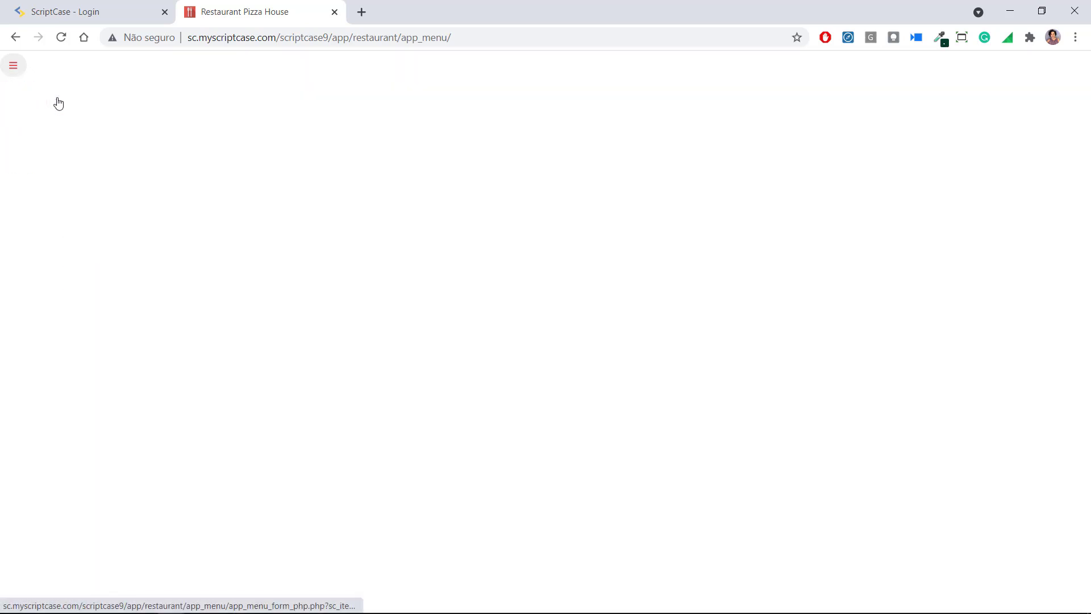
{"action": "left_click", "coordinate": [13, 65]}
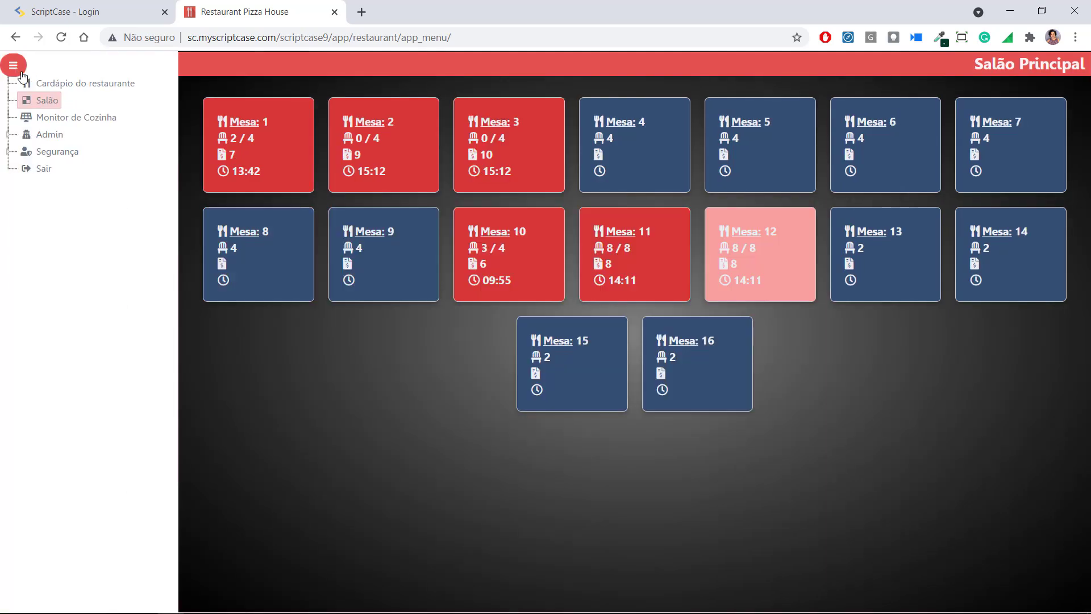
{"action": "left_click", "coordinate": [49, 83]}
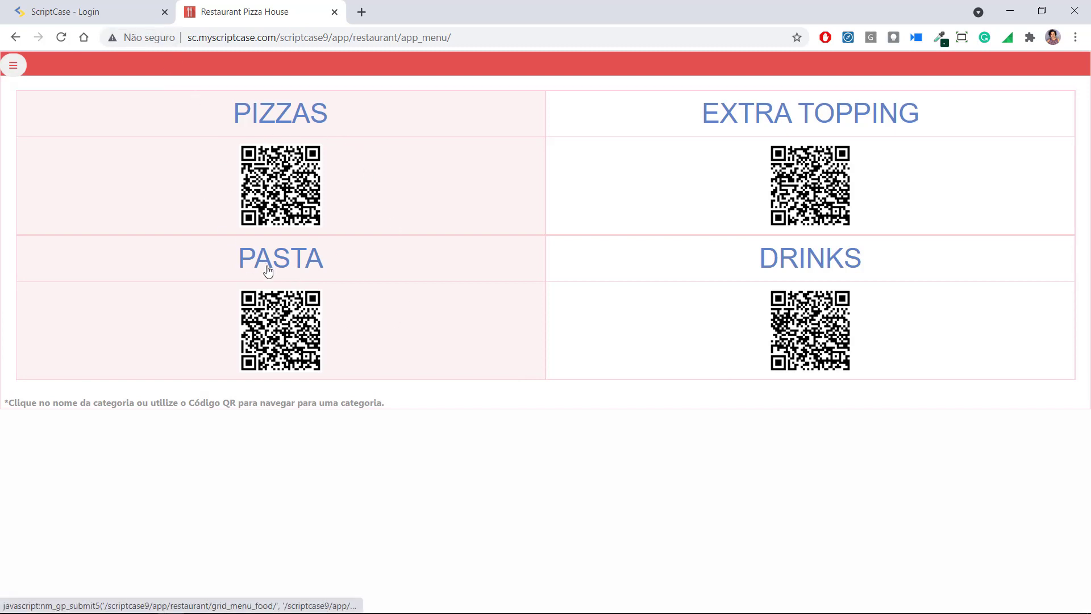
{"action": "left_click", "coordinate": [71, 7]}
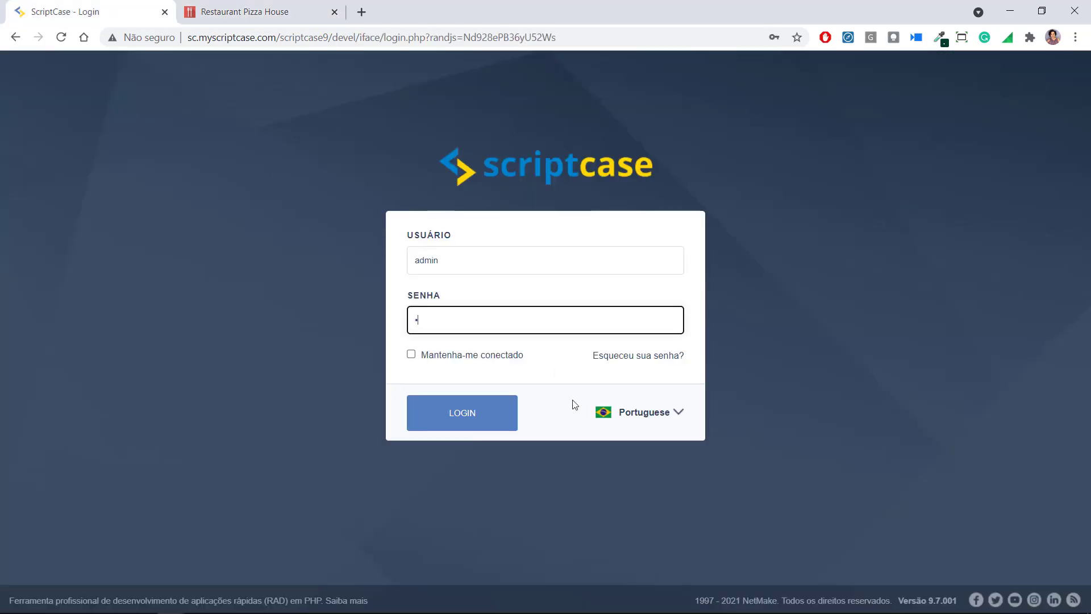
Log in to ScriptCase and choose Criar projeto from the project list
{"action": "key", "text": "Return"}
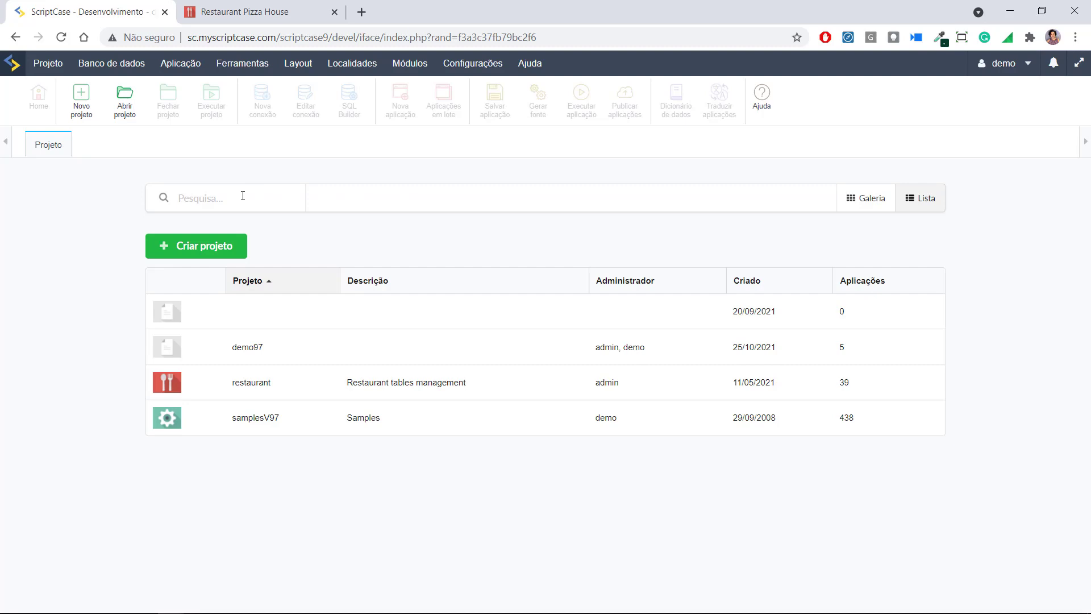
{"action": "left_click", "coordinate": [240, 247]}
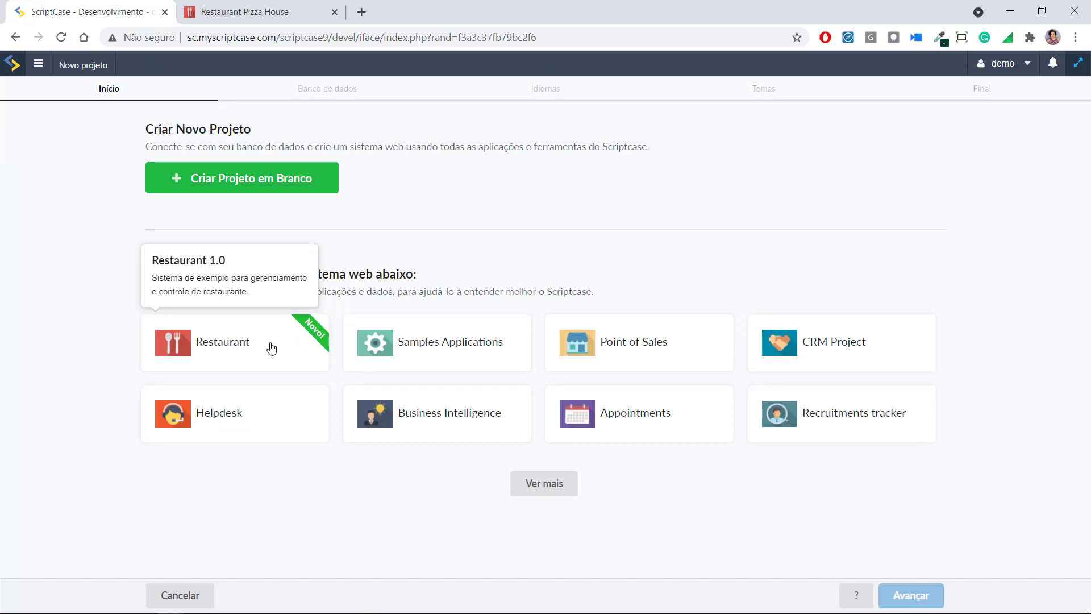
Base a new project on the Restaurant template, name it restaurantteste, and continue
{"action": "left_click", "coordinate": [272, 348]}
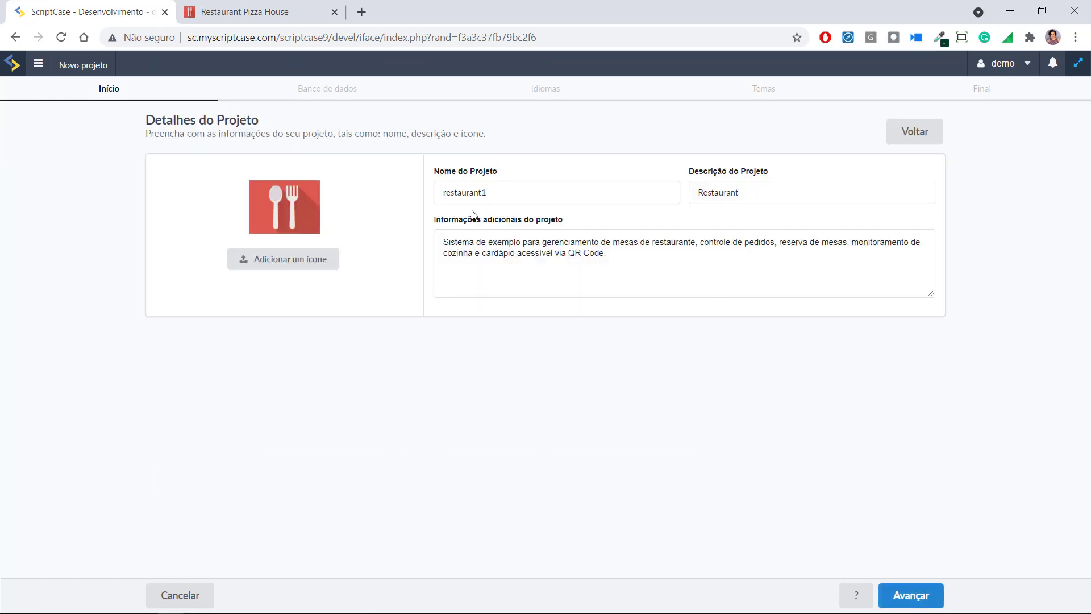
{"action": "left_click", "coordinate": [538, 194]}
{"action": "type", "text": "teste"}
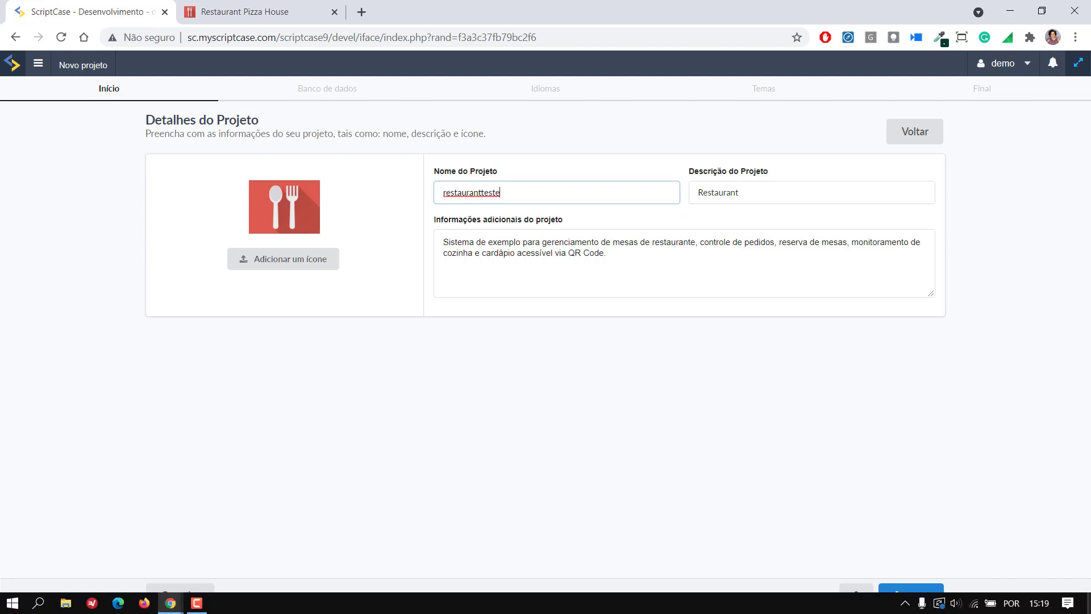
{"action": "left_click", "coordinate": [928, 591]}
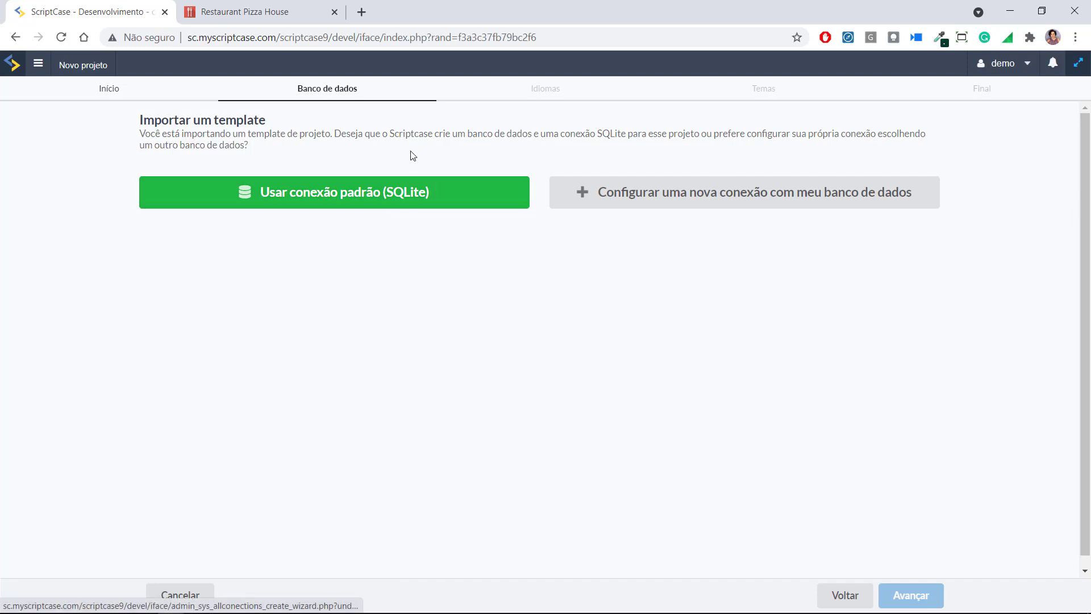
Import with the default SQLite connection, generate all 39 applications' source code, and run it
{"action": "left_click", "coordinate": [374, 198]}
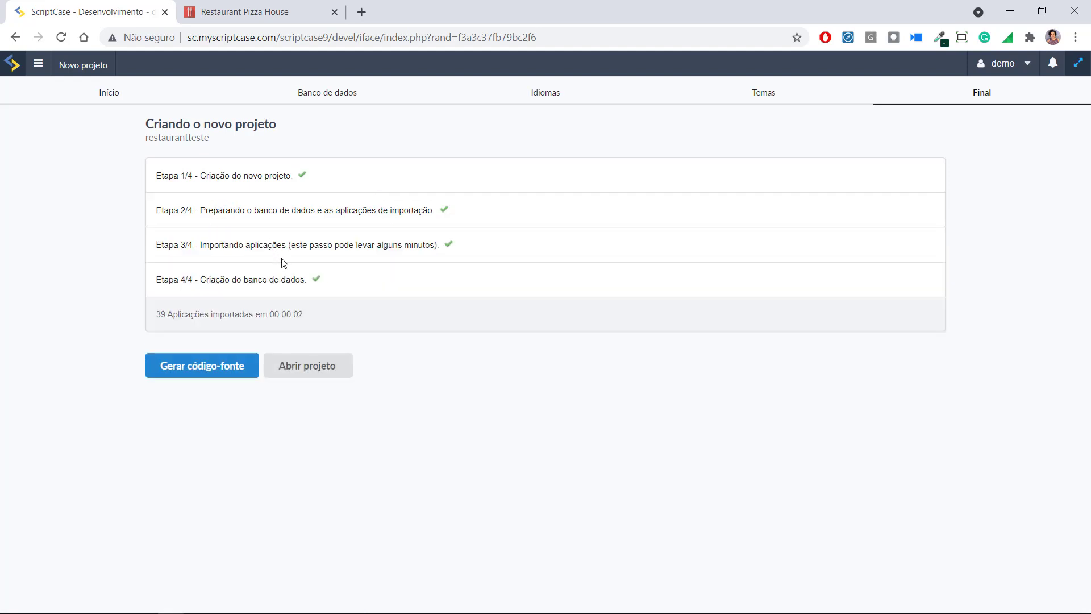
{"action": "left_click", "coordinate": [216, 369]}
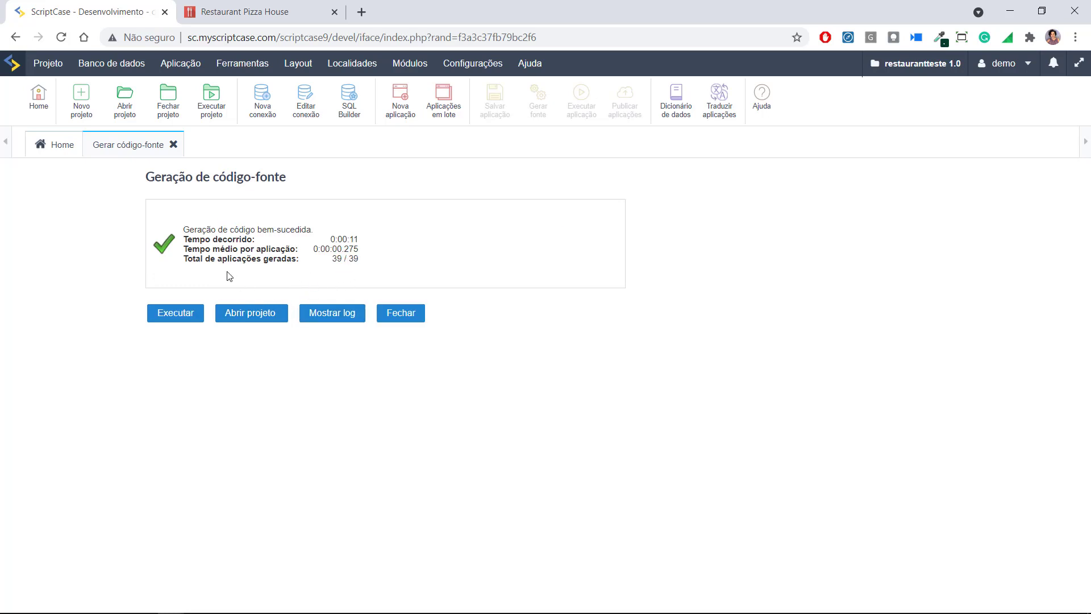
{"action": "left_click", "coordinate": [187, 313]}
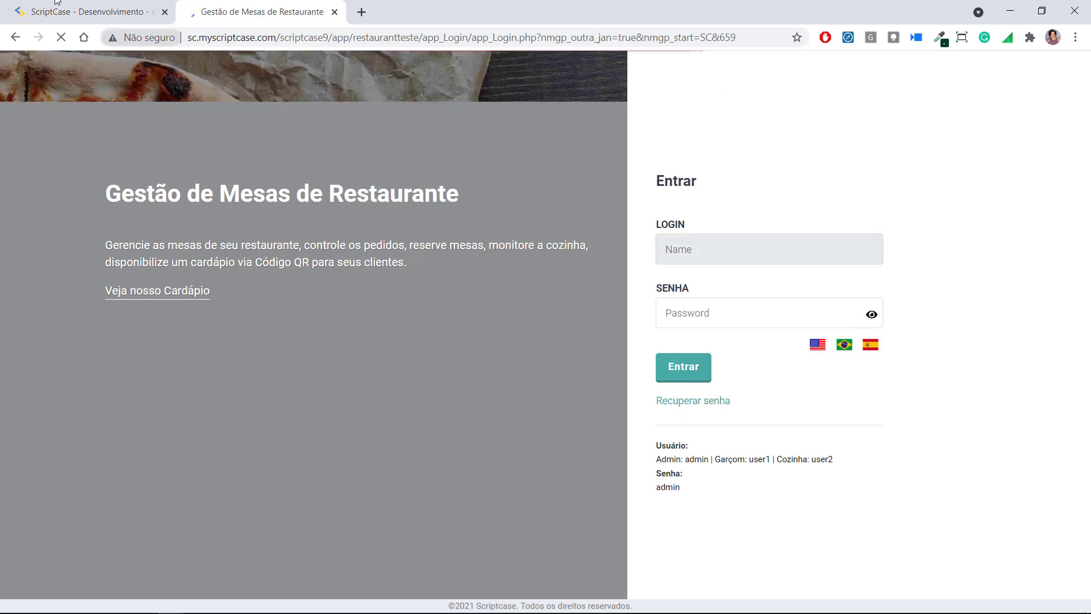
Return to the ScriptCase - Desenvolvimento tab showing the restaurantteste application list
{"action": "left_click", "coordinate": [85, 12]}
{"action": "left_click", "coordinate": [112, 63]}
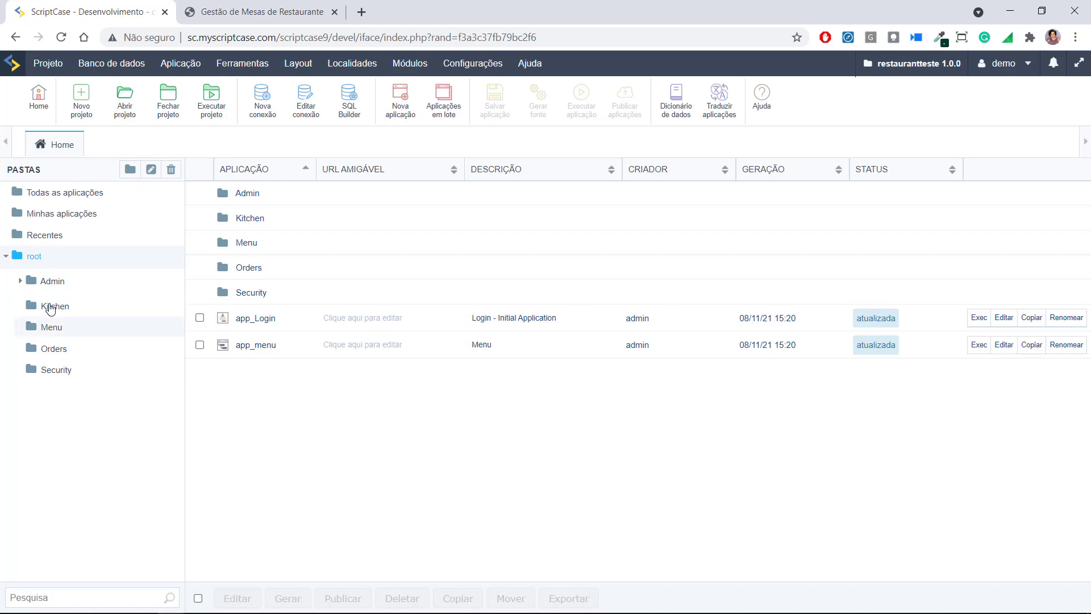
Browse the Admin and Kitchen folders and all applications, then view the running login page
{"action": "left_click", "coordinate": [19, 280]}
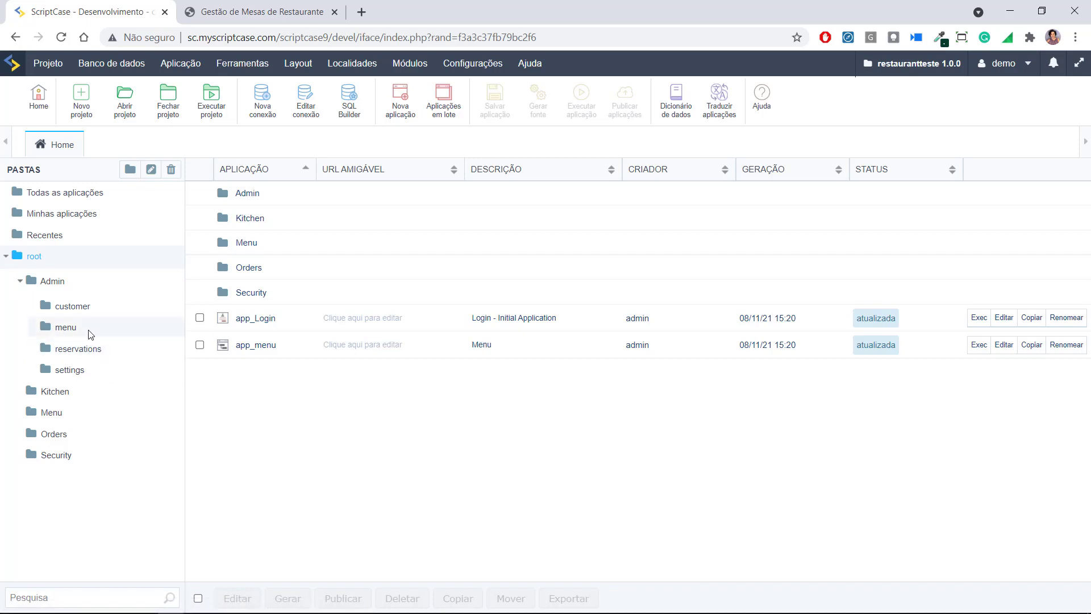
{"action": "left_click", "coordinate": [66, 394]}
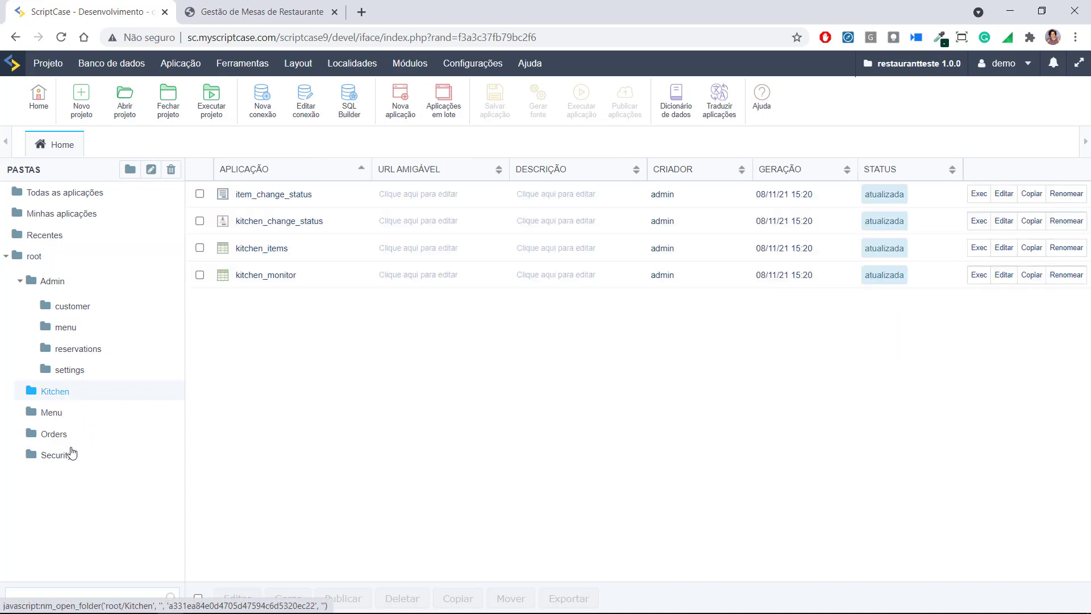
{"action": "left_click", "coordinate": [51, 194]}
{"action": "scroll", "coordinate": [318, 335], "scroll_direction": "down", "scroll_amount": 5}
{"action": "scroll", "coordinate": [335, 344], "scroll_direction": "down", "scroll_amount": 12}
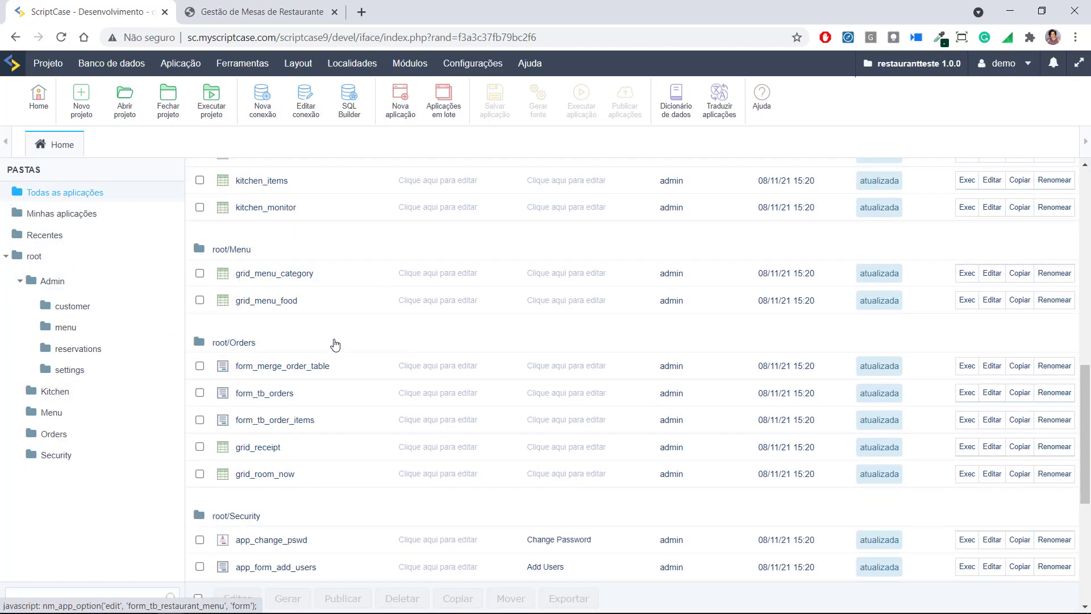
{"action": "scroll", "coordinate": [337, 345], "scroll_direction": "up", "scroll_amount": 11}
{"action": "scroll", "coordinate": [339, 345], "scroll_direction": "up", "scroll_amount": 6}
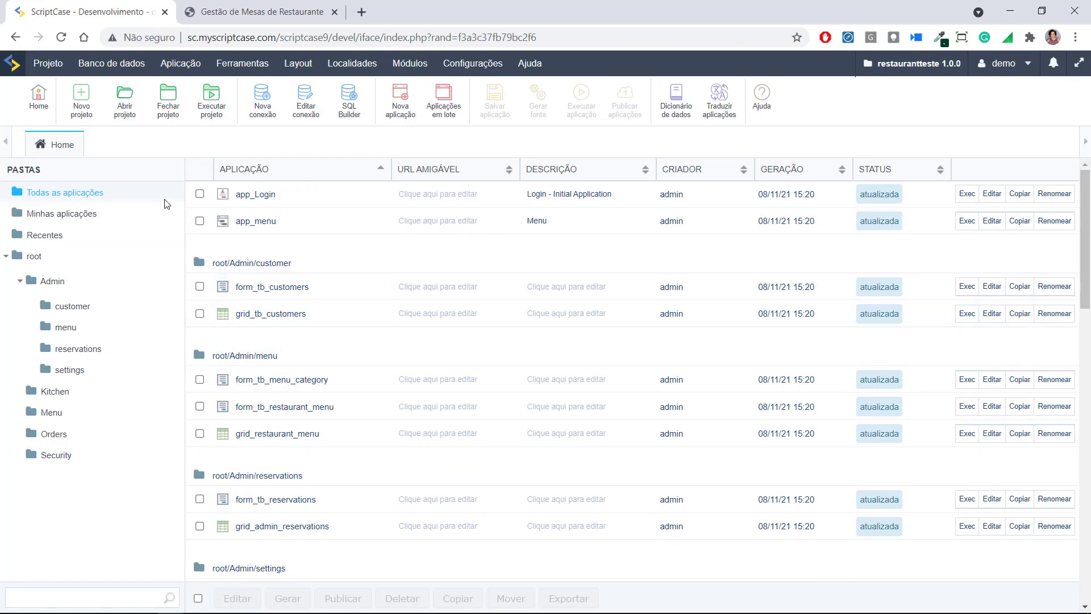
{"action": "left_click", "coordinate": [250, 8]}
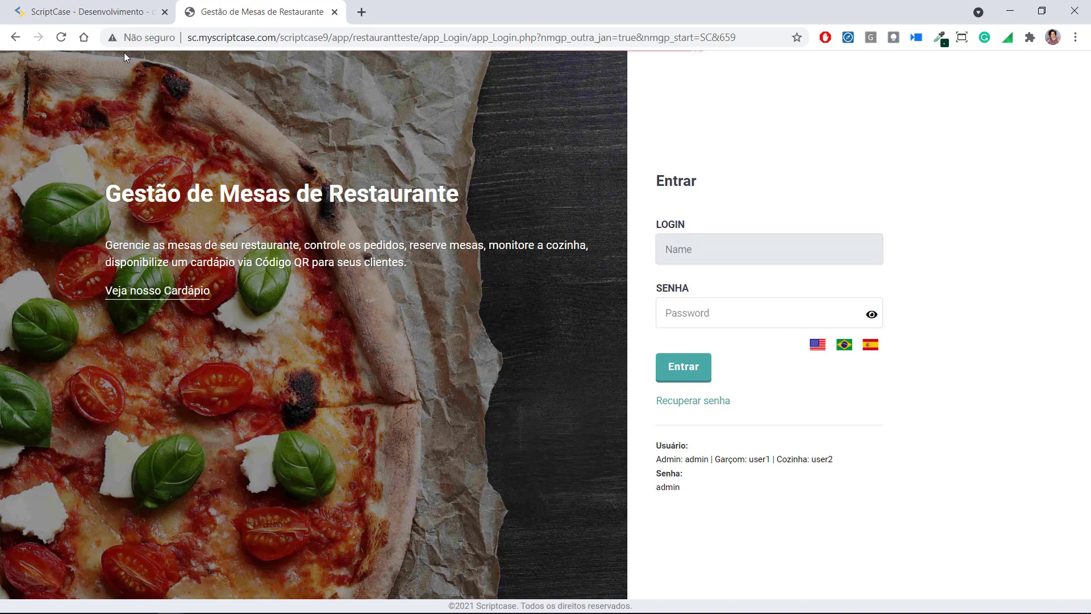
Search the project for 'login' and open app_Login for editing
{"action": "left_click", "coordinate": [122, 8]}
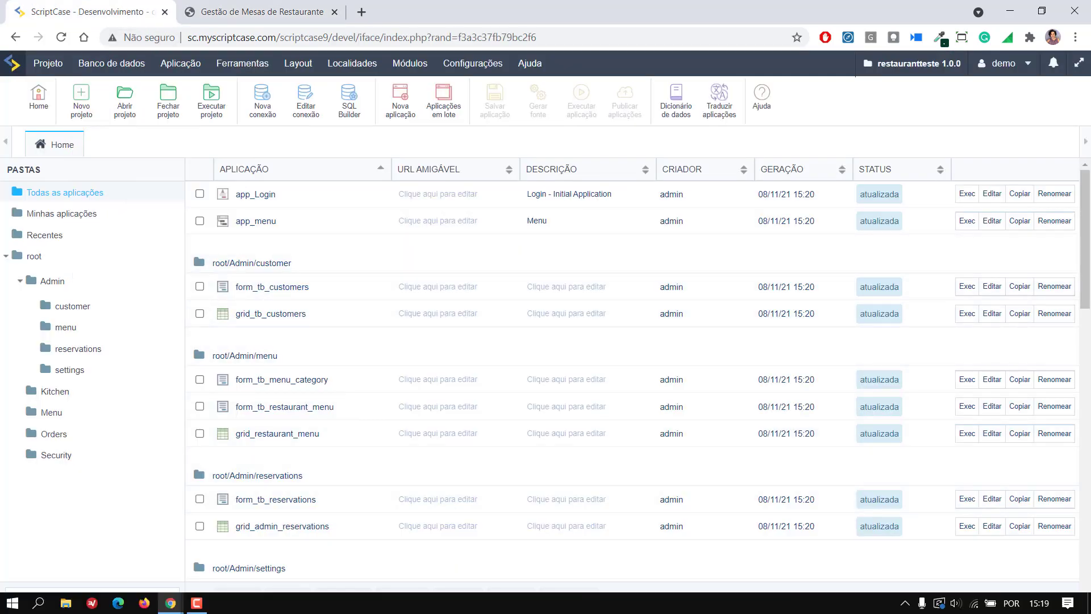
{"action": "left_click", "coordinate": [88, 595]}
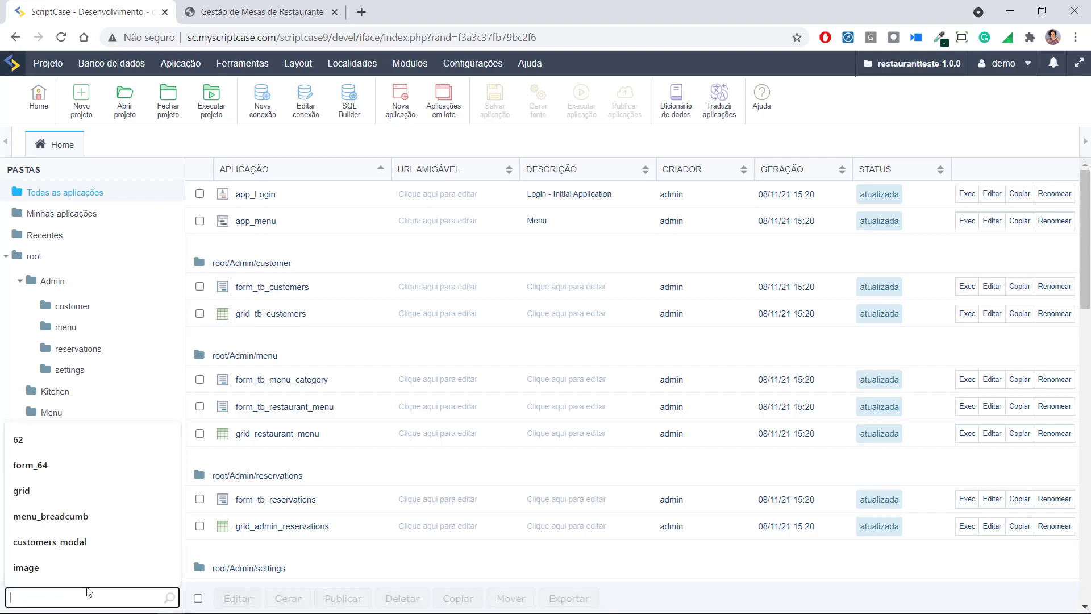
{"action": "type", "text": "login"}
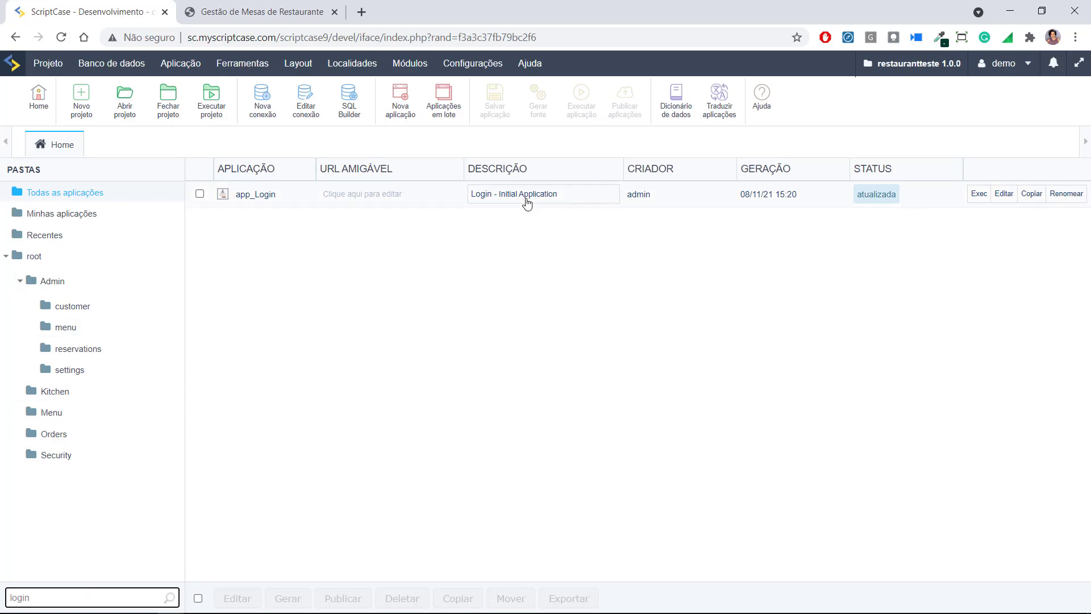
{"action": "left_click", "coordinate": [250, 194]}
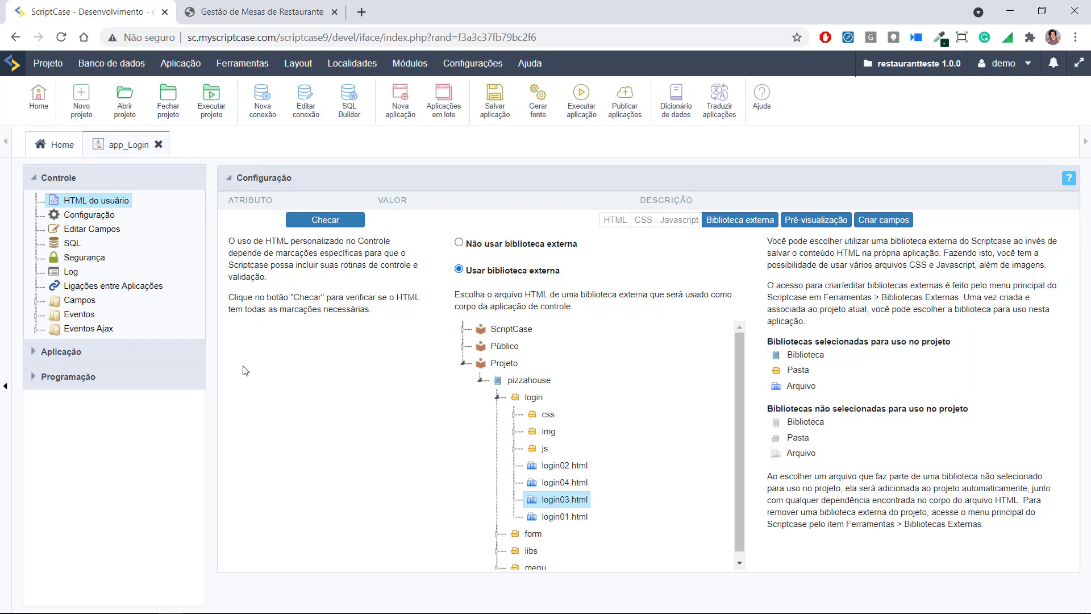
Expand app_Login's Eventos and open the onApplicationInit code
{"action": "left_click", "coordinate": [46, 354]}
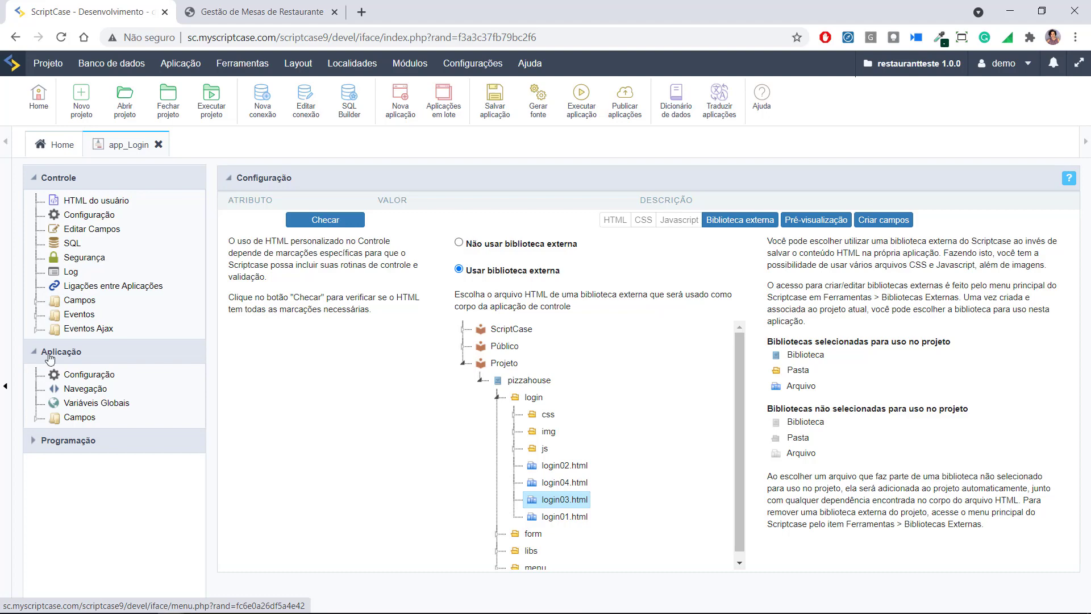
{"action": "left_click", "coordinate": [78, 315]}
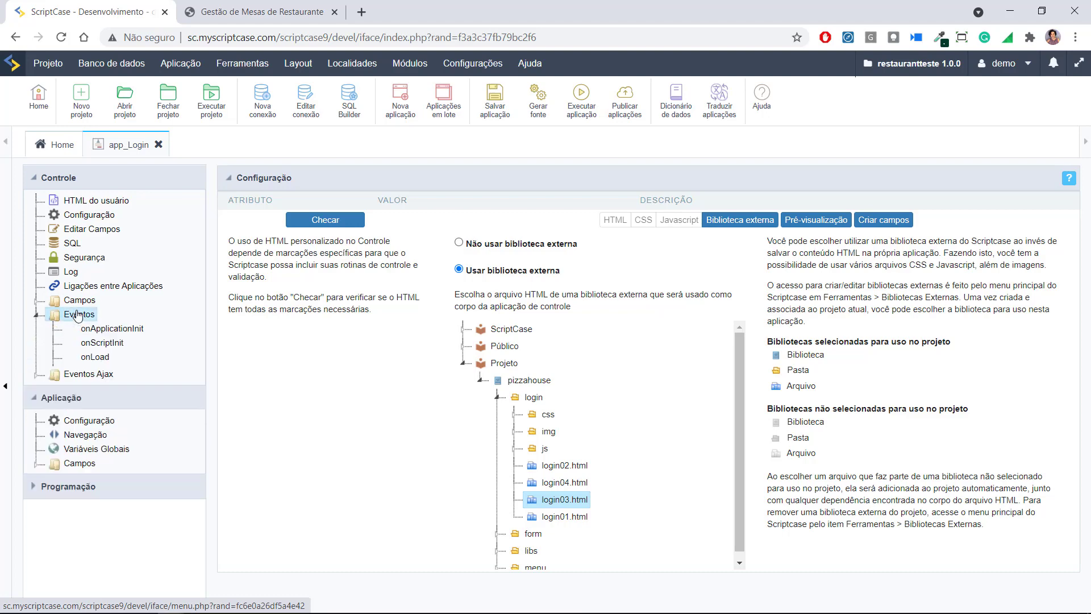
{"action": "left_click", "coordinate": [108, 329]}
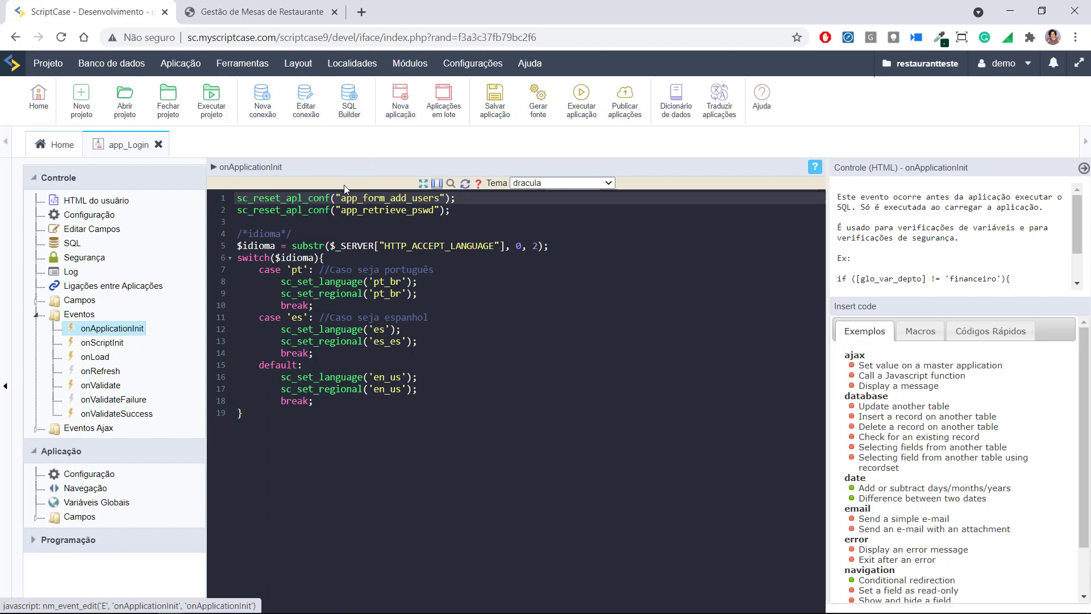
Glance at the running login page, then open Ferramentas > Bibliotecas Externas
{"action": "left_click", "coordinate": [277, 12]}
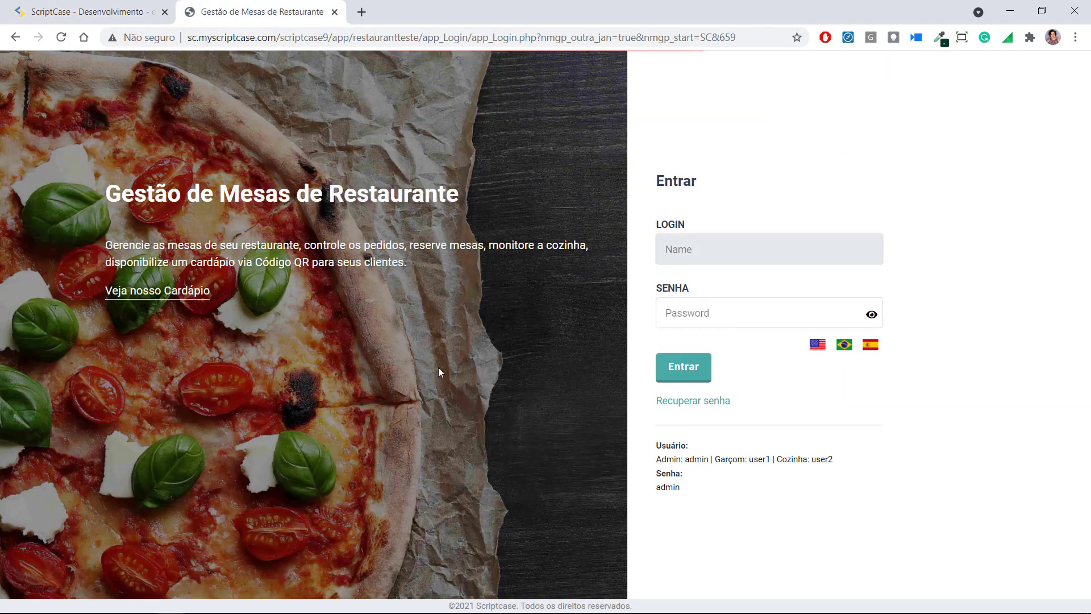
{"action": "left_click", "coordinate": [70, 11]}
{"action": "left_click", "coordinate": [222, 64]}
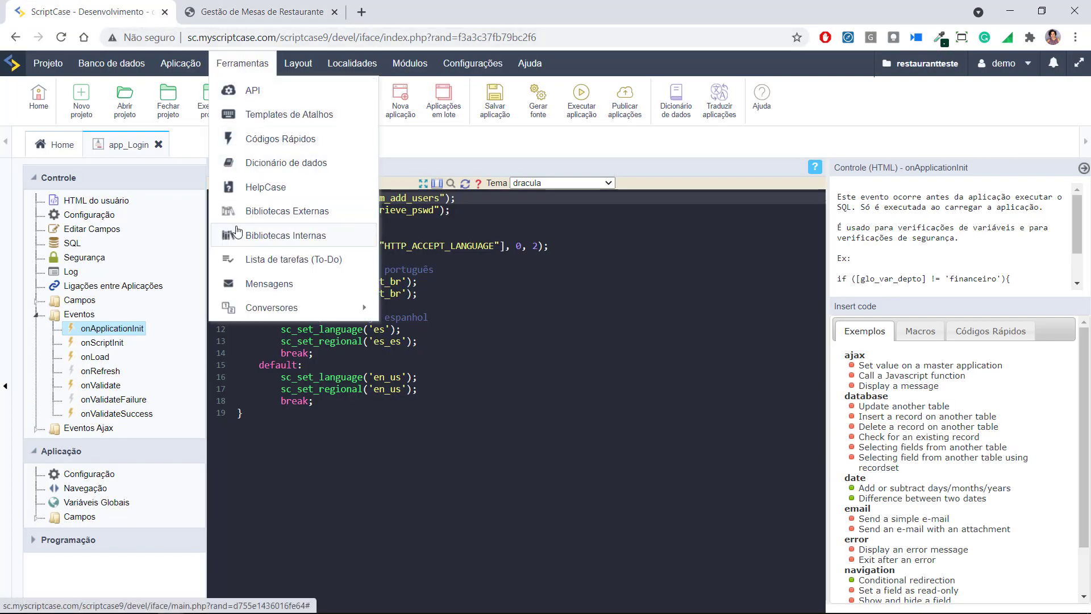
{"action": "left_click", "coordinate": [261, 210]}
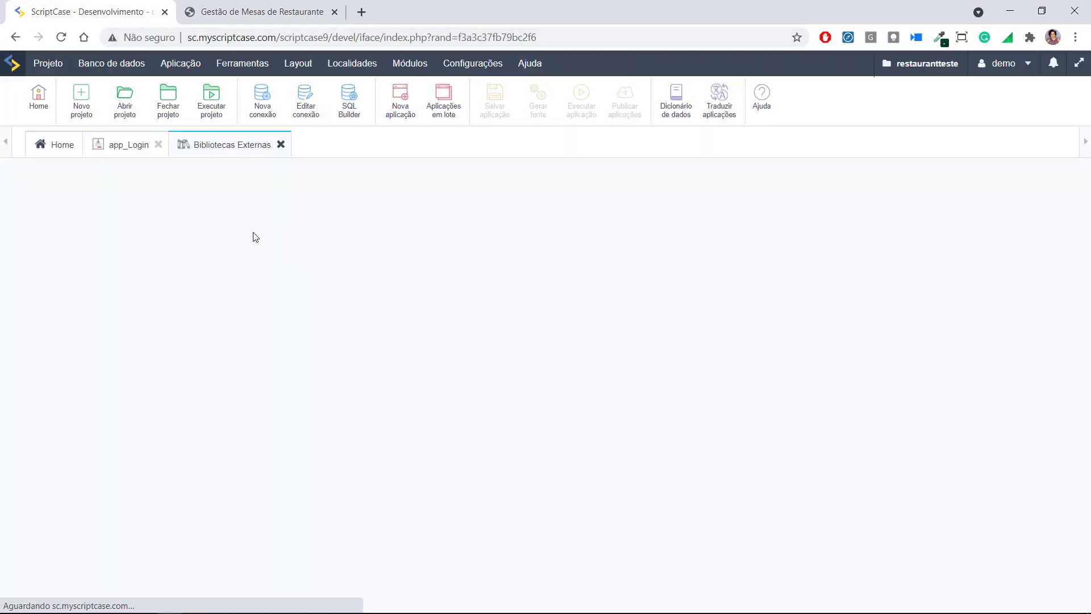
Check app_Login's HTML do usuário settings, then return to the Bibliotecas Externas list
{"action": "left_click", "coordinate": [113, 148]}
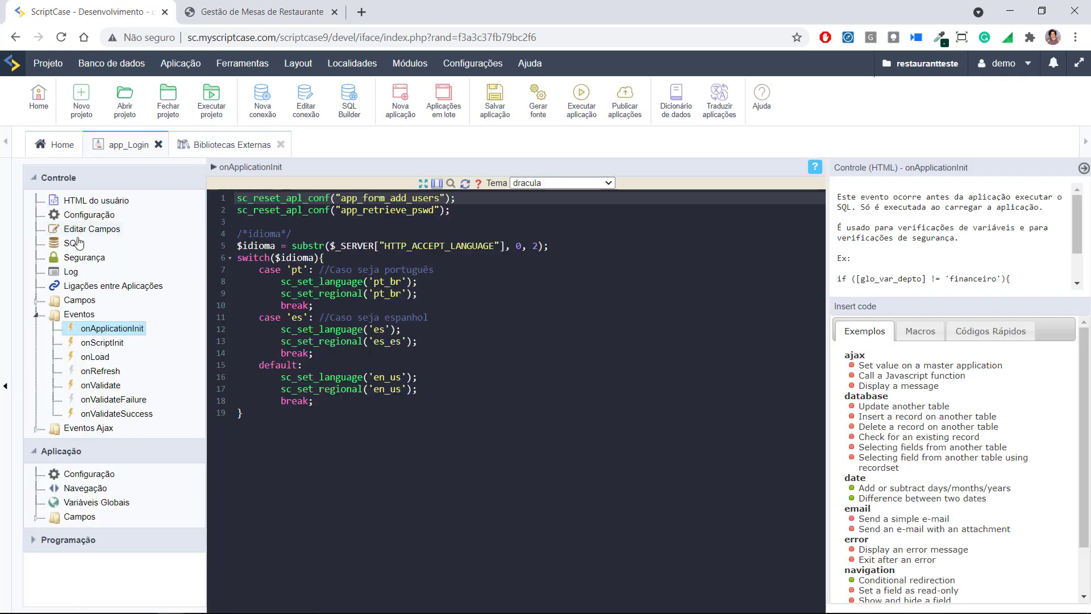
{"action": "left_click", "coordinate": [98, 202]}
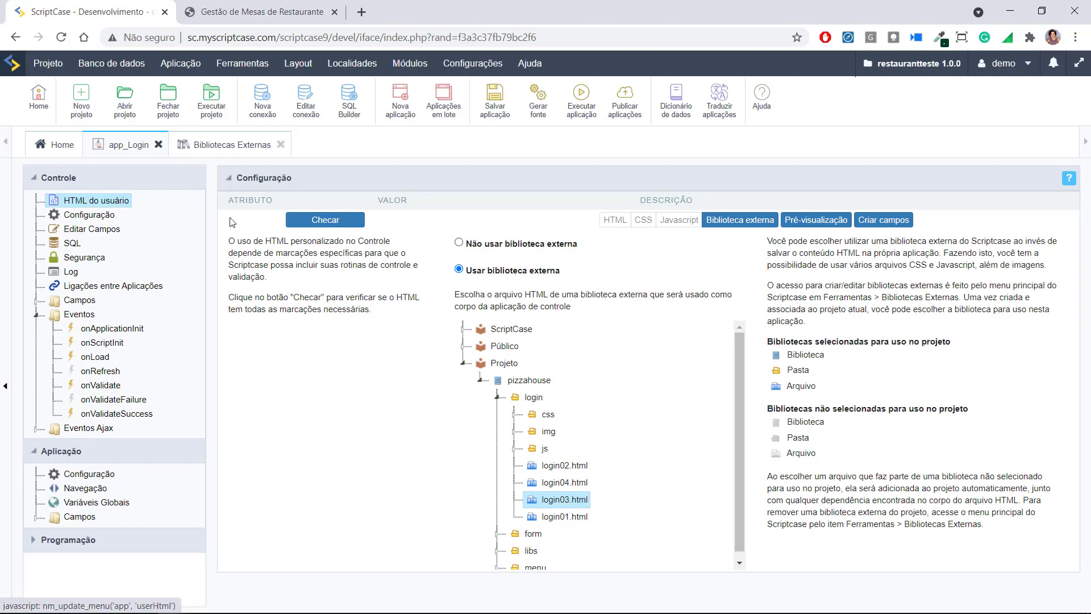
{"action": "left_click", "coordinate": [205, 150]}
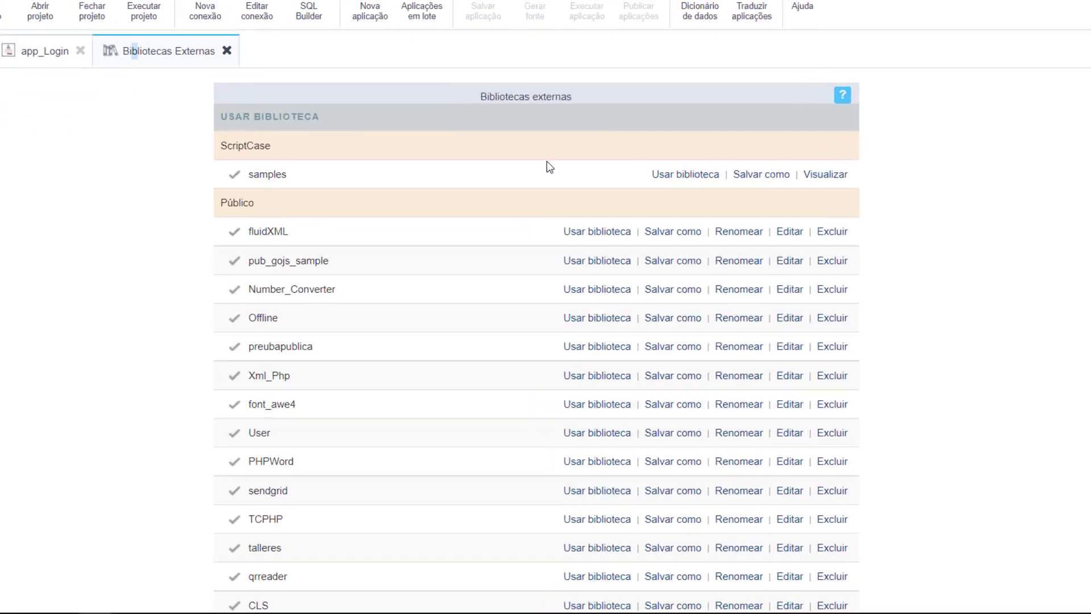
Edit the pizzahouse library under Projeto and open login/login03.html's source
{"action": "scroll", "coordinate": [547, 239], "scroll_direction": "down", "scroll_amount": 10}
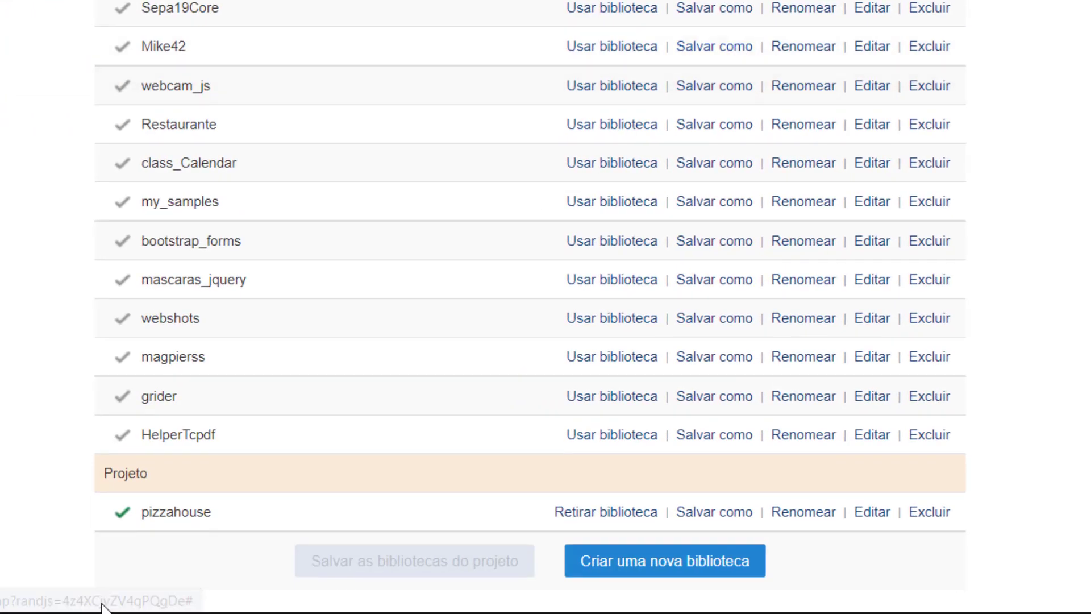
{"action": "double_click", "coordinate": [121, 472]}
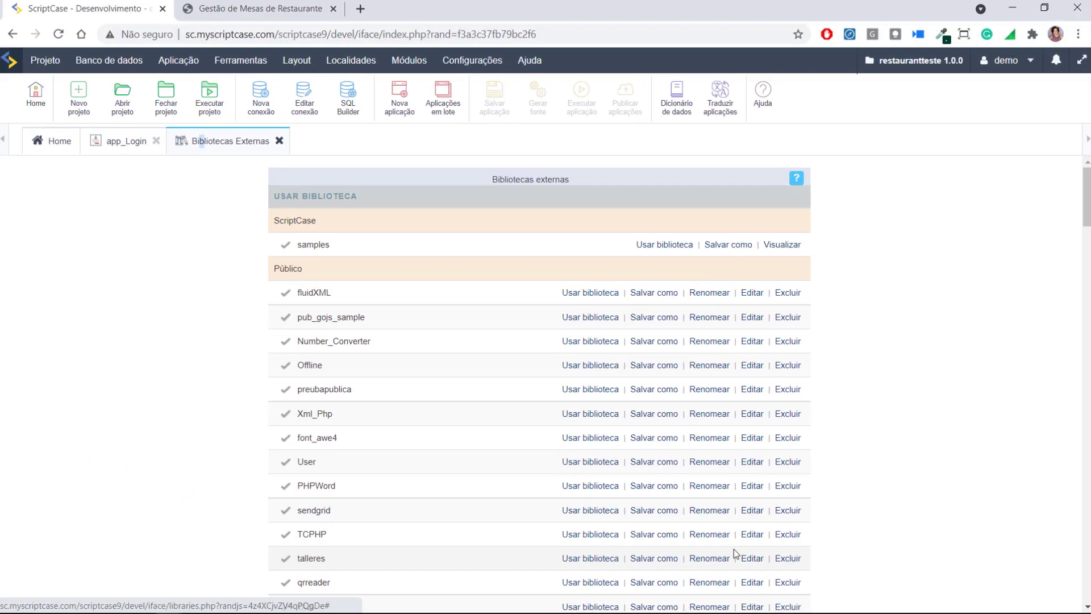
{"action": "left_click", "coordinate": [735, 554]}
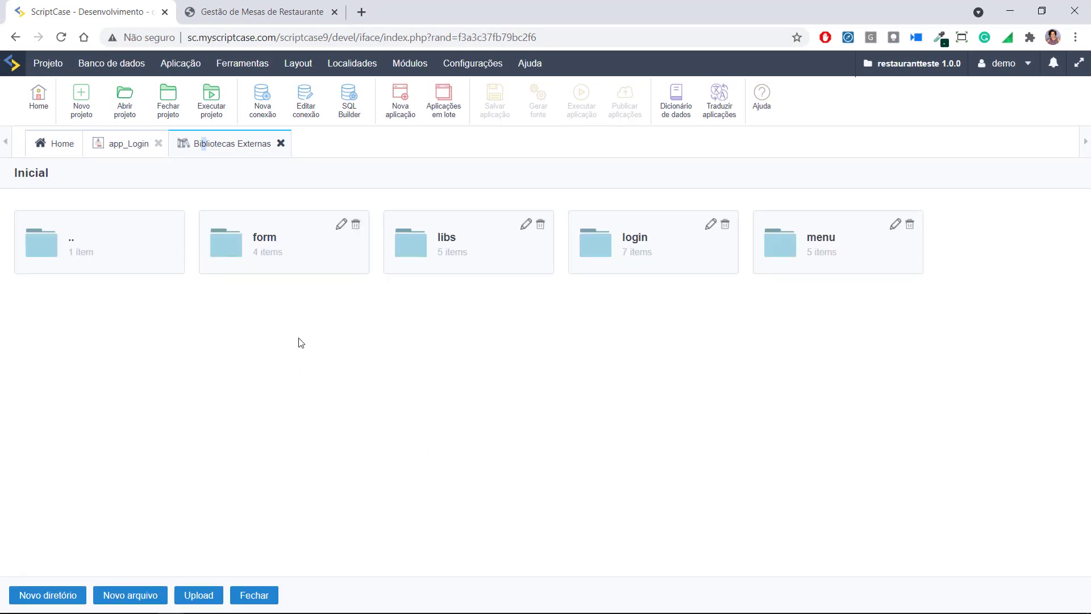
{"action": "left_click", "coordinate": [632, 244]}
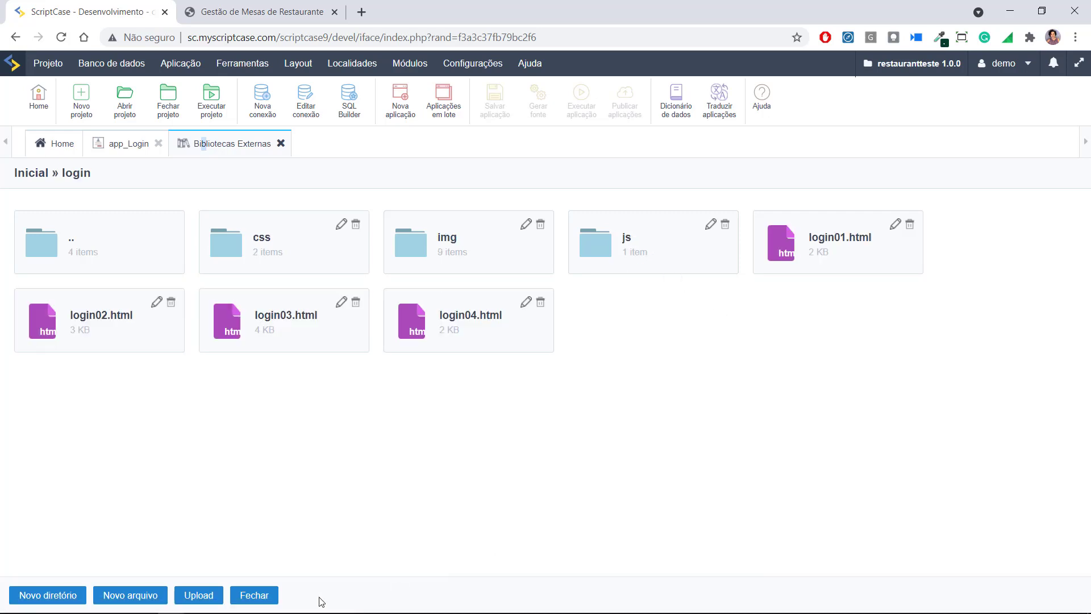
{"action": "left_click", "coordinate": [342, 303]}
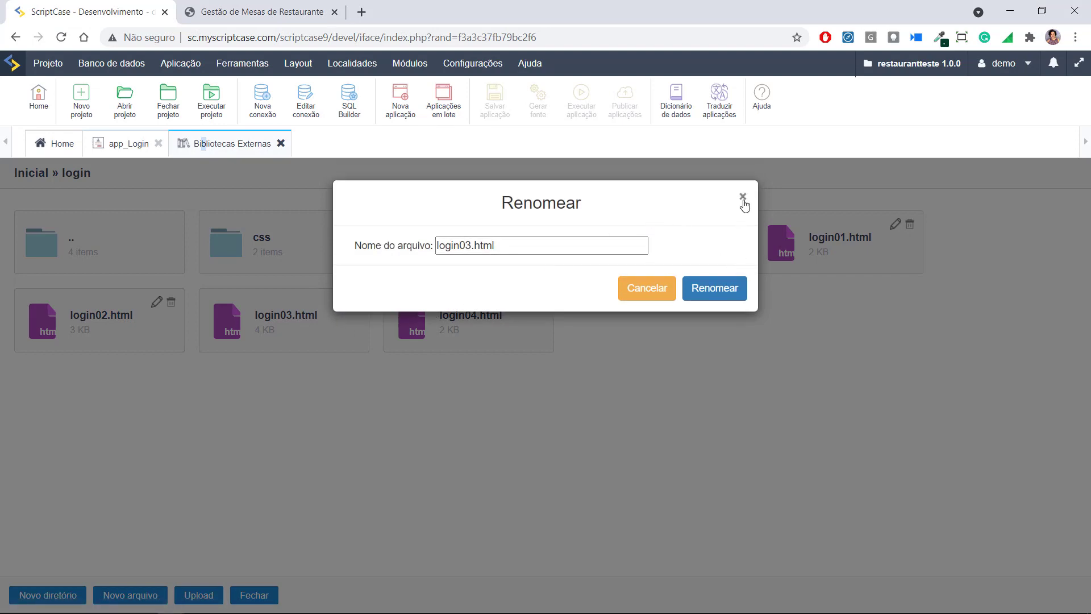
{"action": "left_click", "coordinate": [741, 197]}
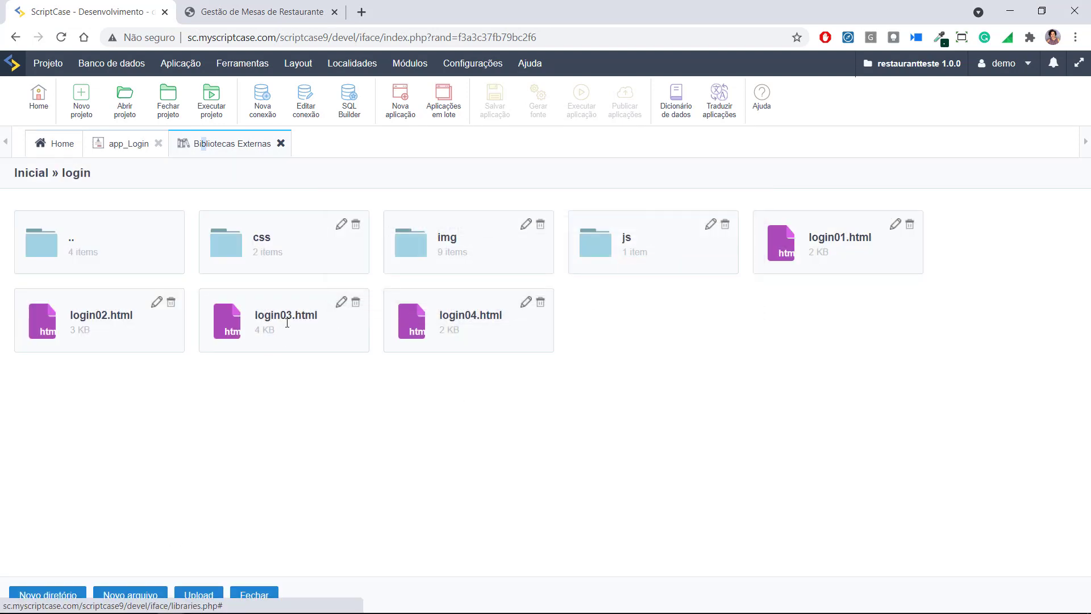
{"action": "left_click", "coordinate": [290, 316]}
{"action": "scroll", "coordinate": [365, 381], "scroll_direction": "down", "scroll_amount": 6}
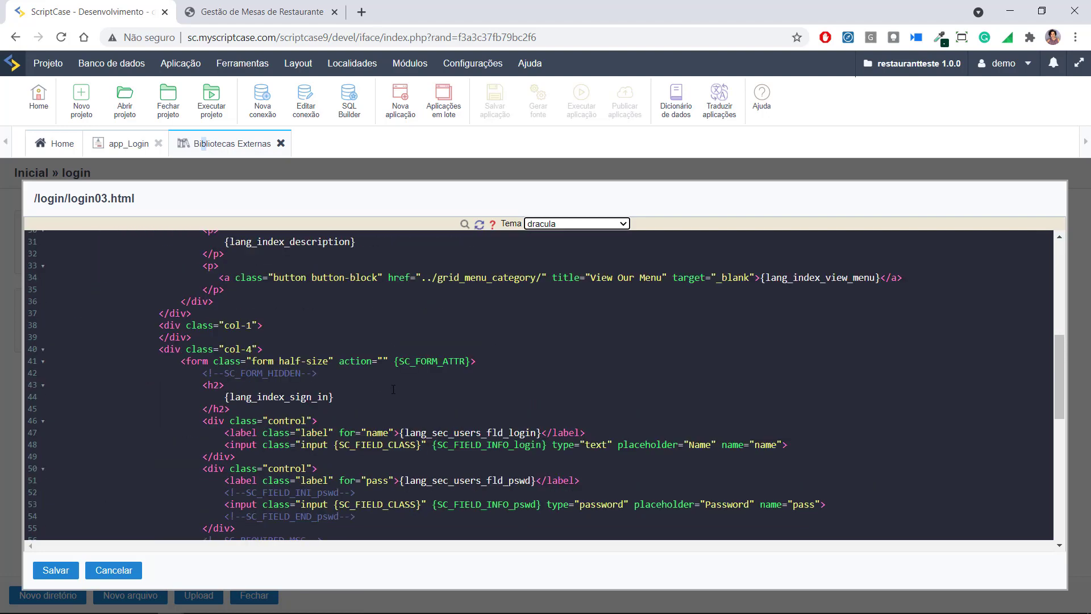
Compare login03.html's title, description and user/password hints with the running login page
{"action": "scroll", "coordinate": [393, 390], "scroll_direction": "down", "scroll_amount": 3}
{"action": "left_click", "coordinate": [307, 8]}
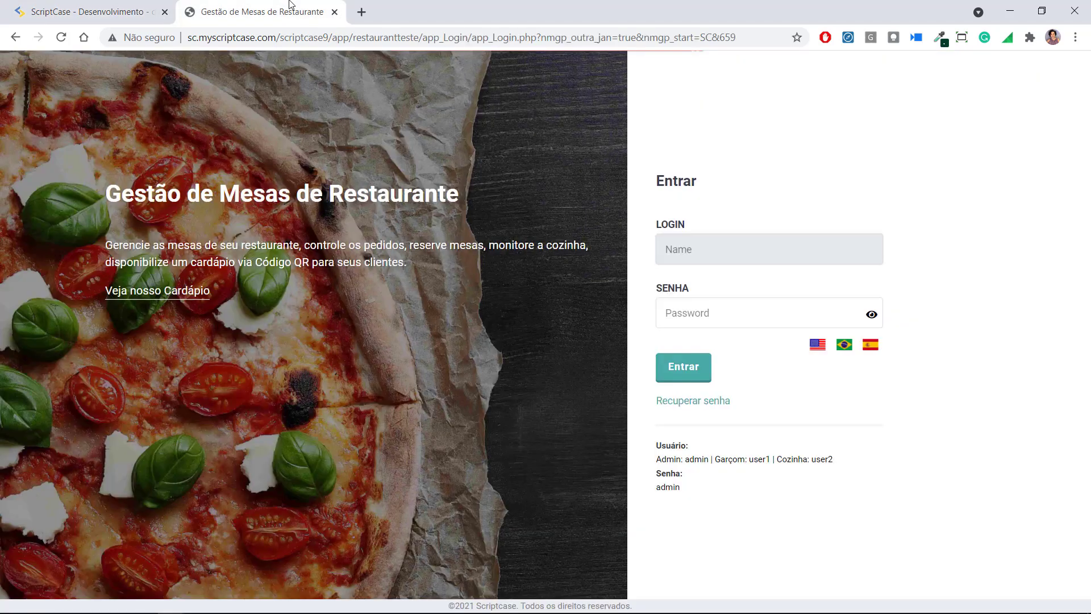
{"action": "left_click_drag", "start_coordinate": [102, 247], "coordinate": [434, 269]}
{"action": "left_click", "coordinate": [92, 5]}
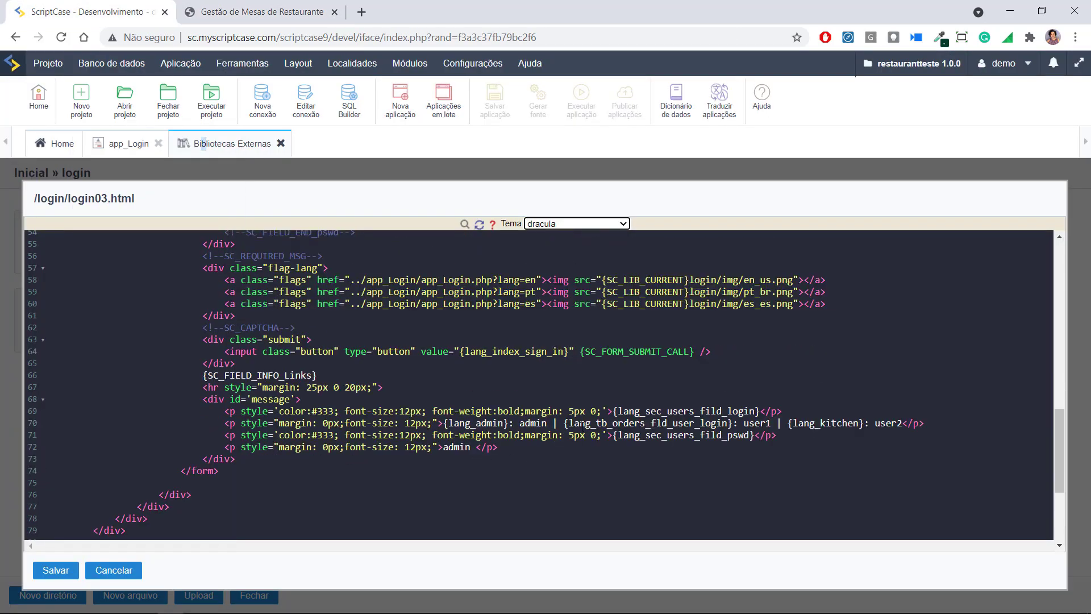
{"action": "left_click_drag", "start_coordinate": [565, 423], "coordinate": [730, 423]}
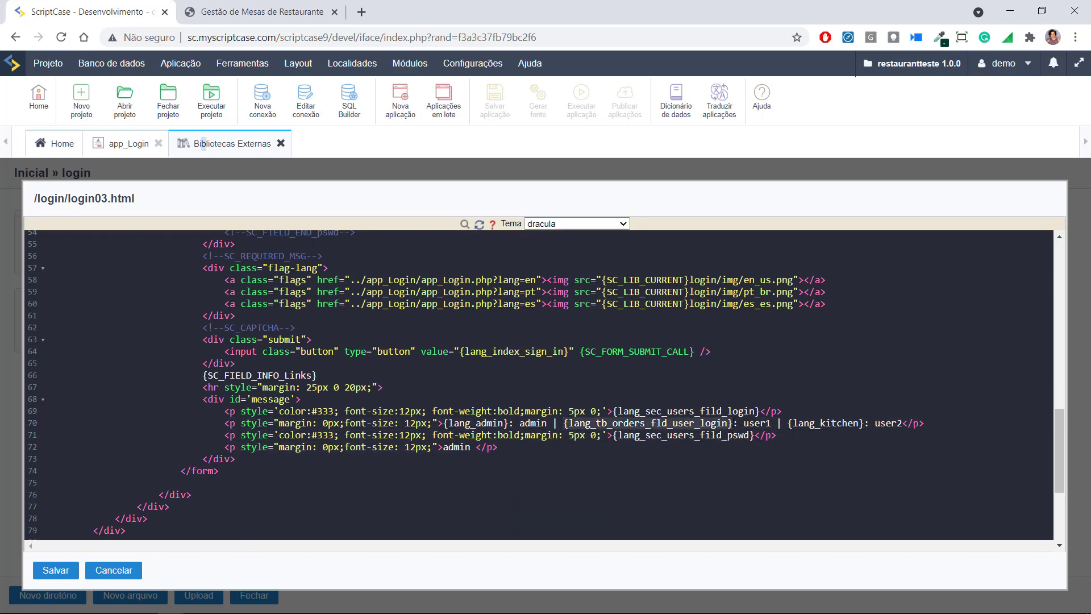
{"action": "scroll", "coordinate": [581, 447], "scroll_direction": "up", "scroll_amount": 2}
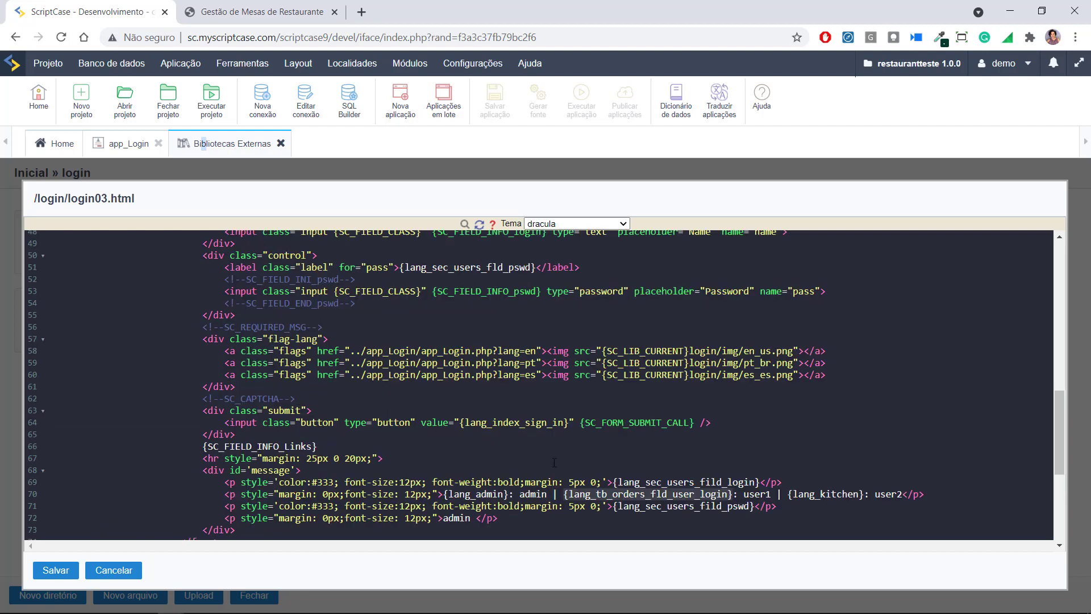
{"action": "left_click", "coordinate": [446, 493]}
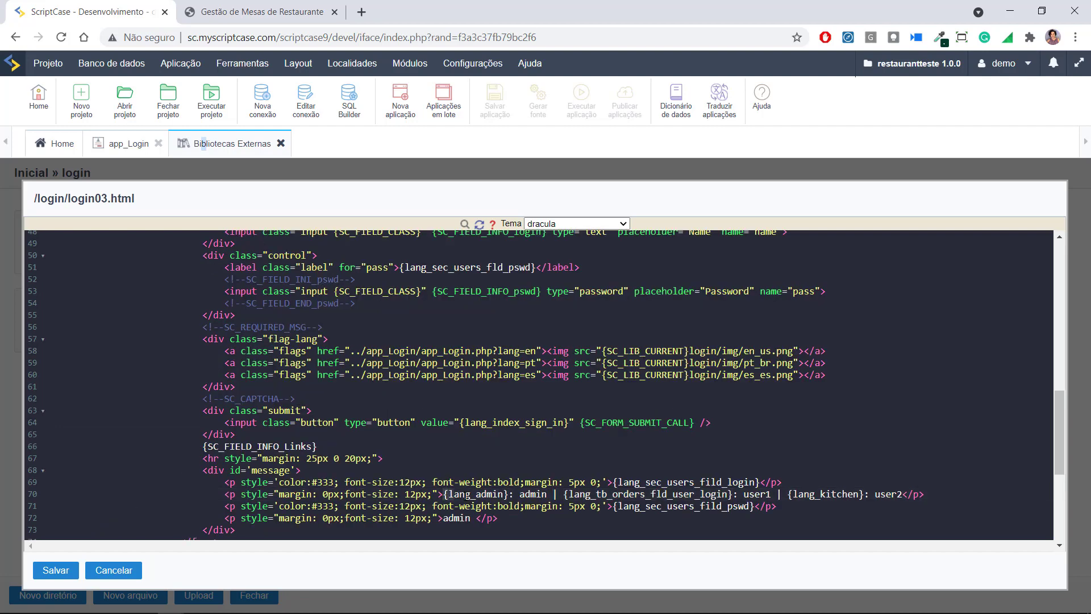
Review the {lang_admin} and {lang_index_sign_in} placeholders, then open Traduzir aplicações
{"action": "left_click_drag", "start_coordinate": [444, 494], "coordinate": [509, 495]}
{"action": "scroll", "coordinate": [509, 494], "scroll_direction": "up", "scroll_amount": 2}
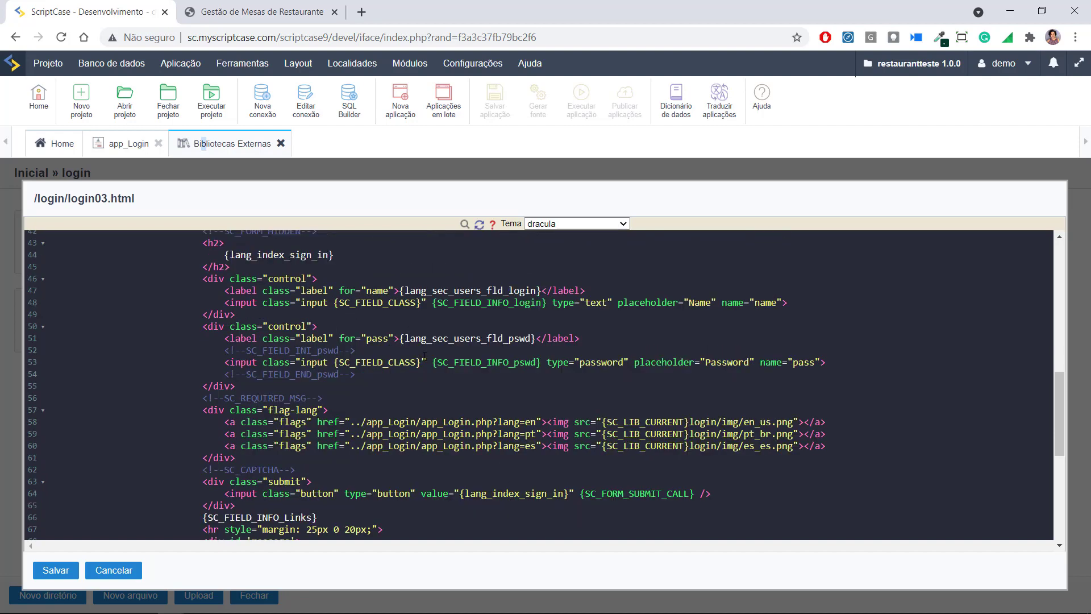
{"action": "scroll", "coordinate": [424, 356], "scroll_direction": "up", "scroll_amount": 2}
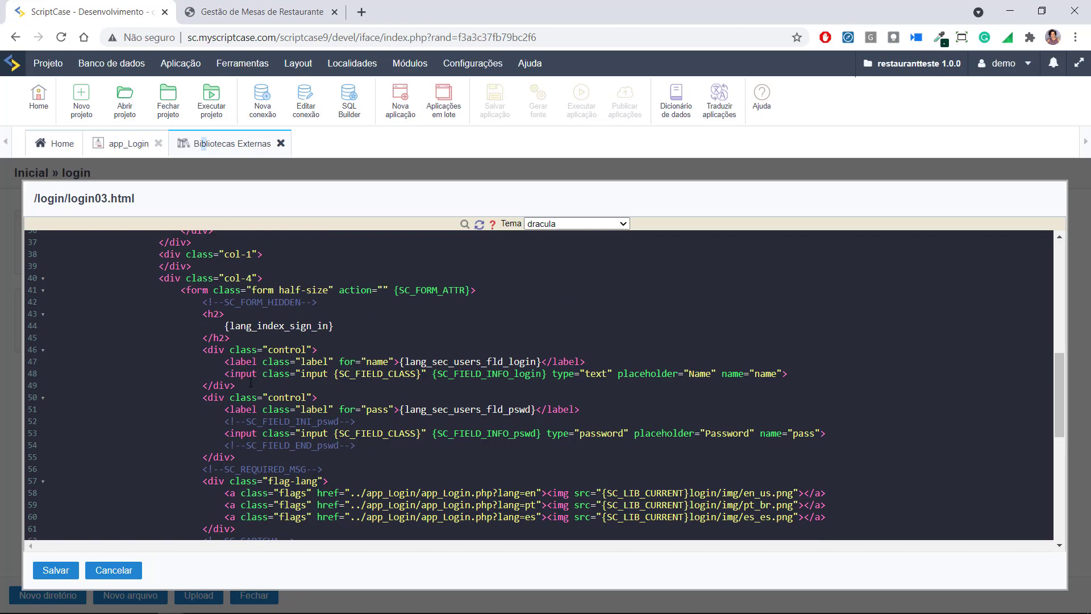
{"action": "left_click_drag", "start_coordinate": [226, 326], "coordinate": [338, 323]}
{"action": "key", "text": "ctrl+c"}
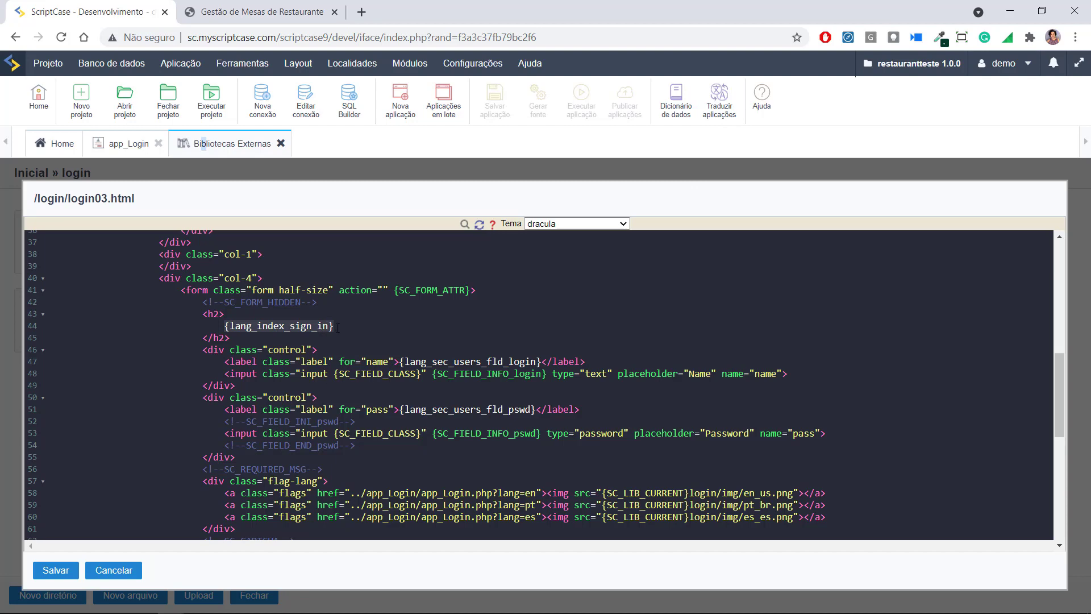
{"action": "scroll", "coordinate": [466, 313], "scroll_direction": "down", "scroll_amount": 5}
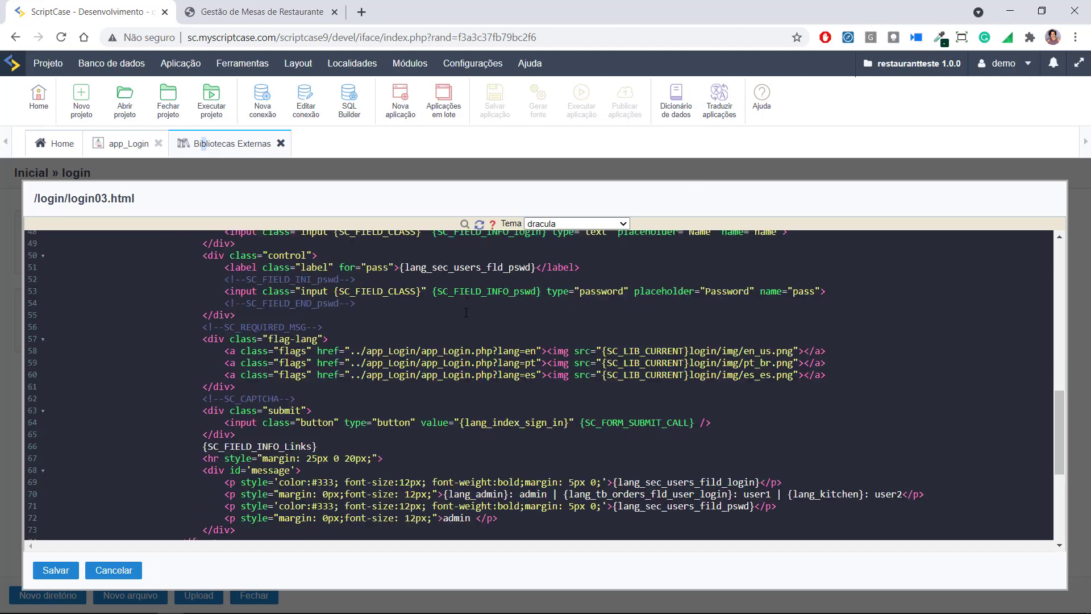
{"action": "scroll", "coordinate": [466, 313], "scroll_direction": "up", "scroll_amount": 5}
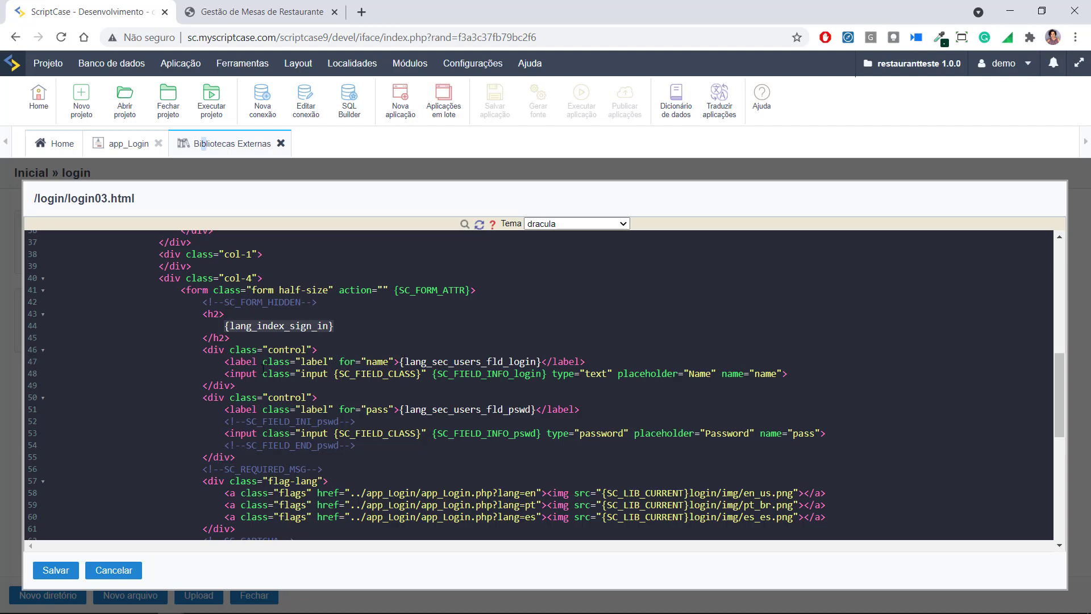
{"action": "left_click", "coordinate": [716, 106]}
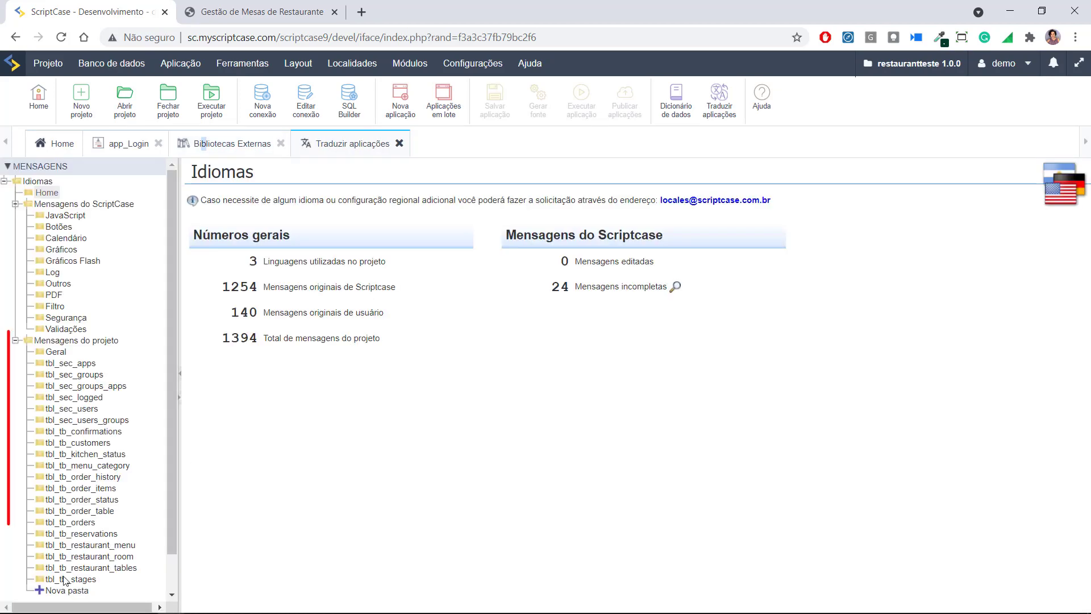
Show the Geral project messages and search the page for {lang_index_sign_in}
{"action": "left_click", "coordinate": [56, 352]}
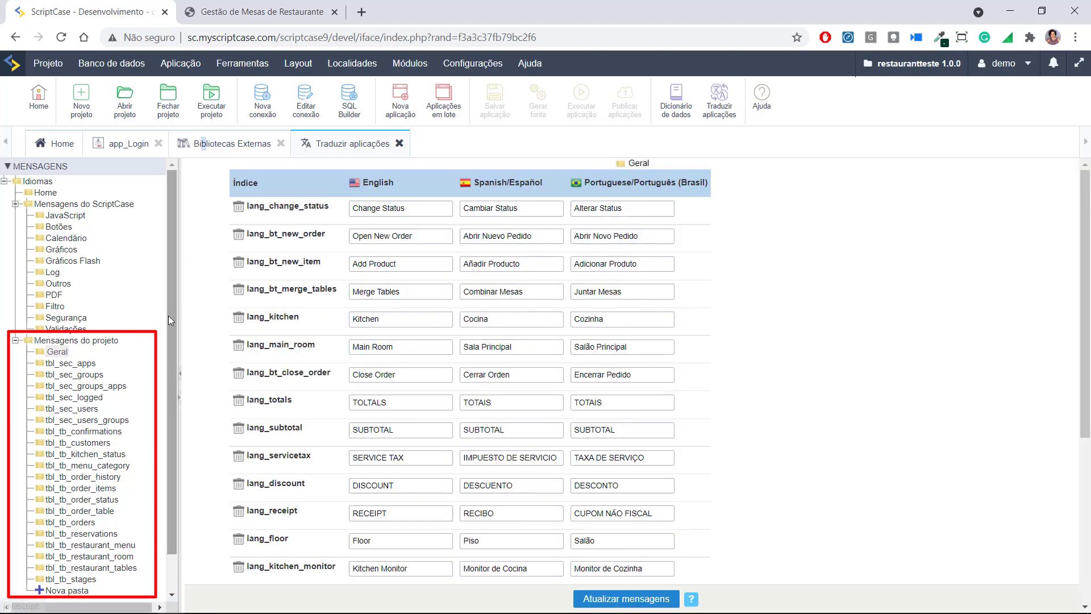
{"action": "scroll", "coordinate": [104, 562], "scroll_direction": "down", "scroll_amount": 2}
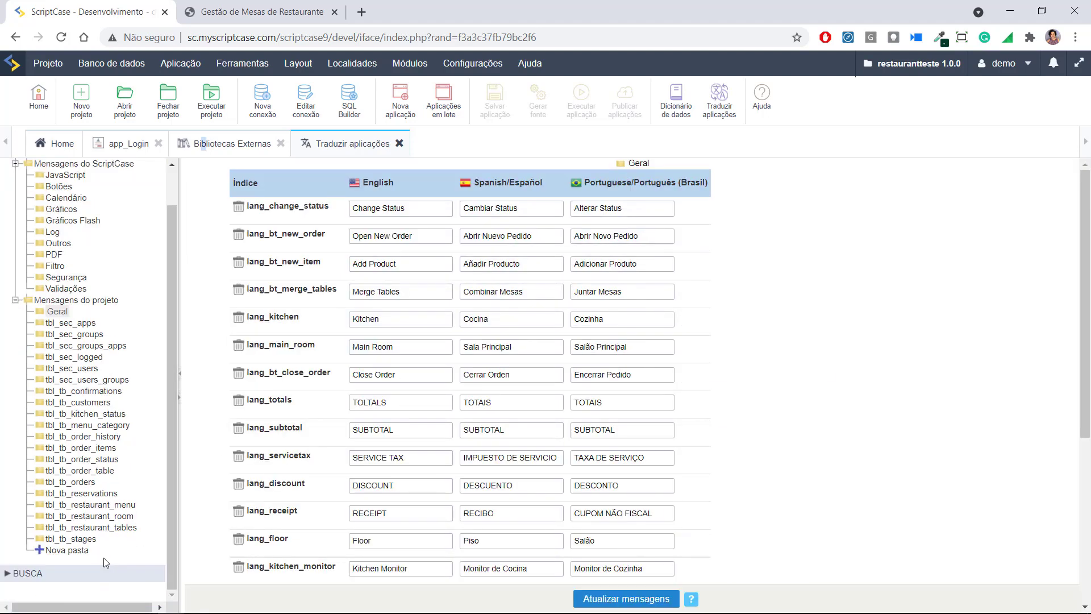
{"action": "key", "text": "ctrl+f"}
{"action": "key", "text": "ctrl+v"}
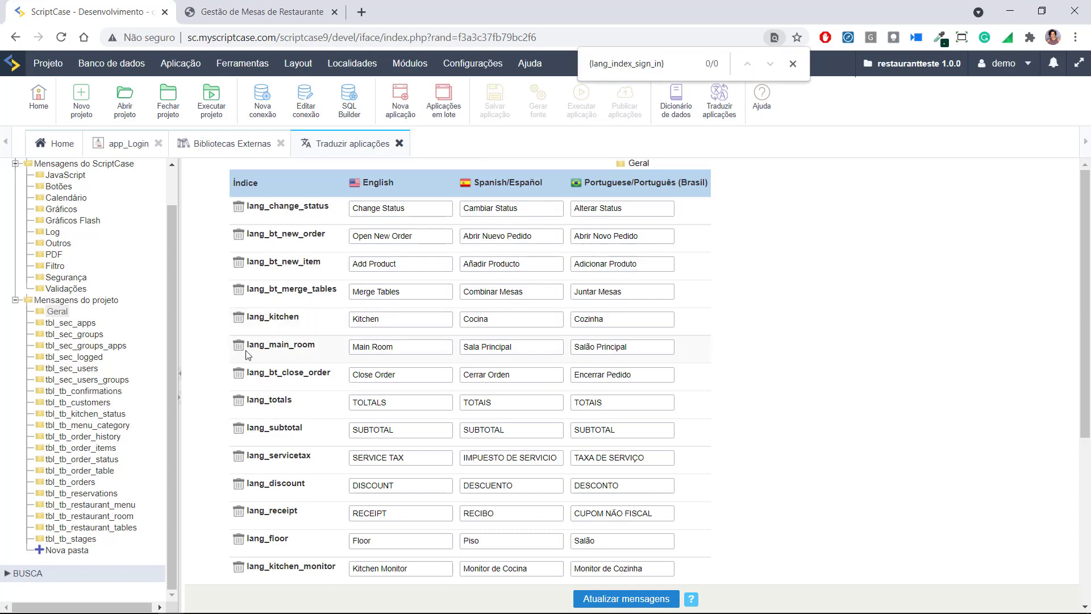
{"action": "left_click", "coordinate": [80, 301]}
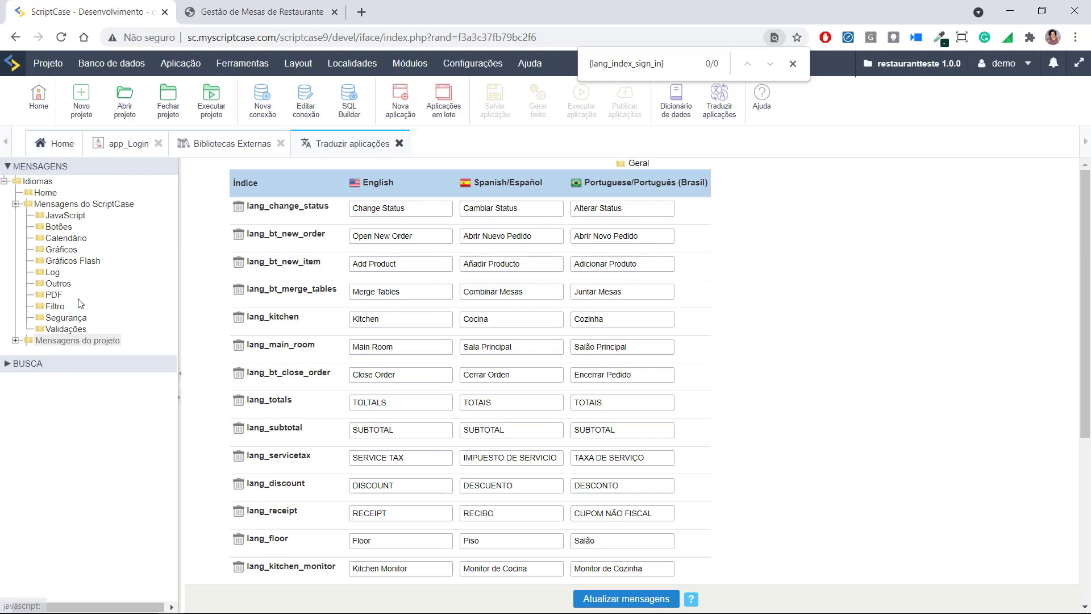
Search BUSCA for lang_index_sign_in and select its English 'Sign In' translation
{"action": "left_click", "coordinate": [14, 366]}
{"action": "left_click", "coordinate": [47, 393]}
{"action": "key", "text": "ctrl+v"}
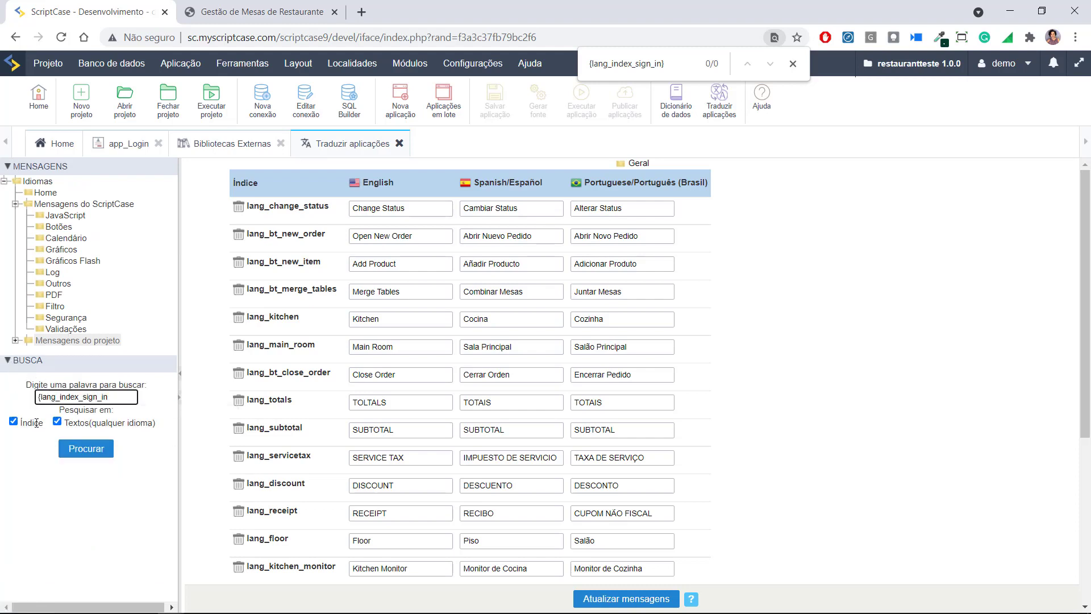
{"action": "key", "text": "BackSpace"}
{"action": "left_click", "coordinate": [72, 451]}
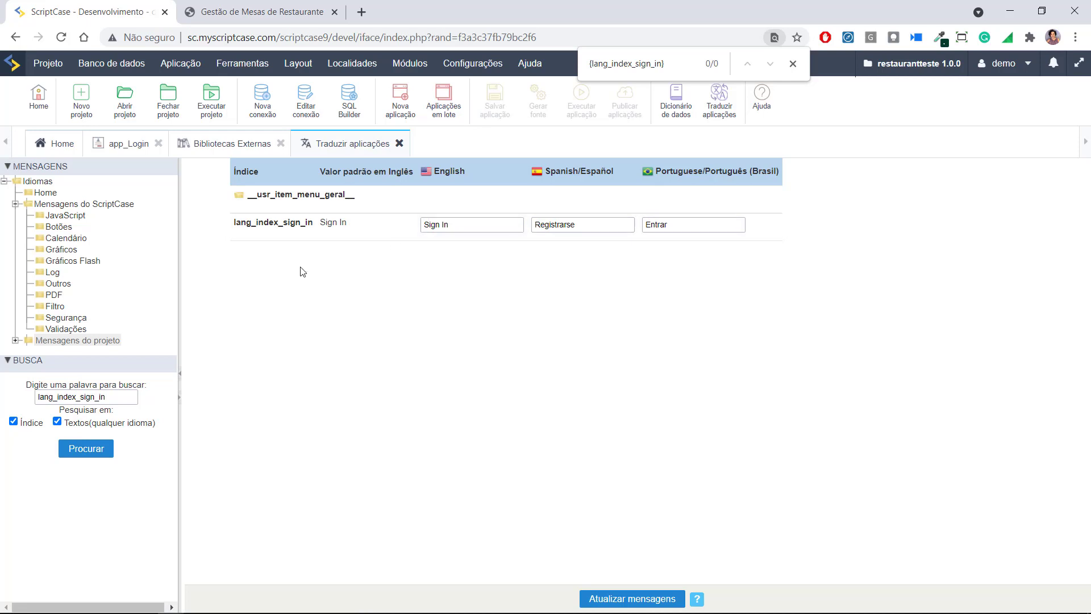
{"action": "left_click", "coordinate": [450, 224]}
{"action": "left_click_drag", "start_coordinate": [453, 227], "coordinate": [415, 239]}
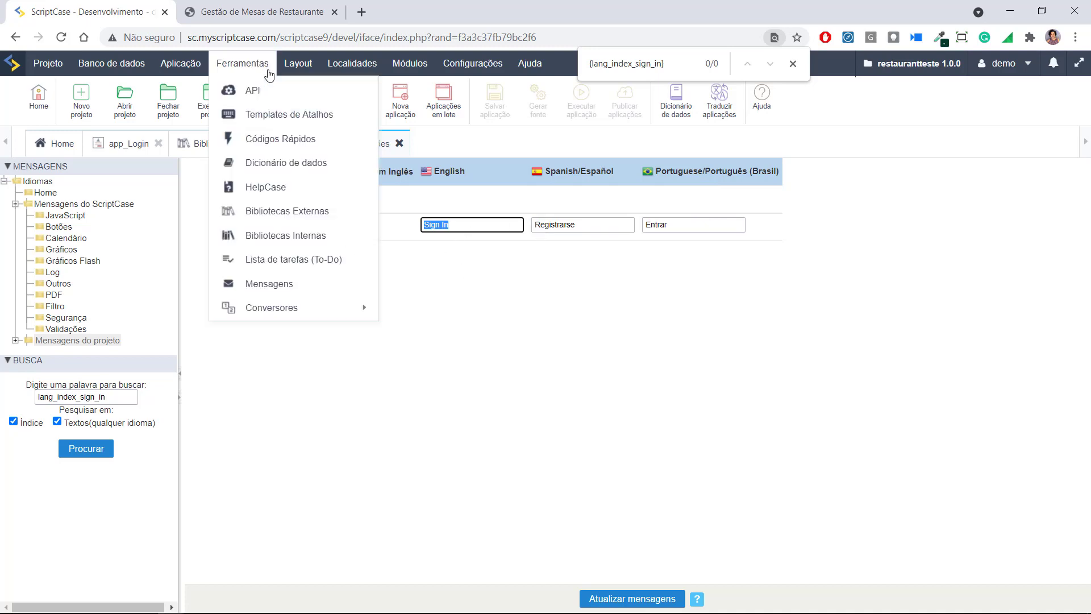
Close the login03.html editor in Bibliotecas Externas without saving
{"action": "left_click", "coordinate": [220, 144]}
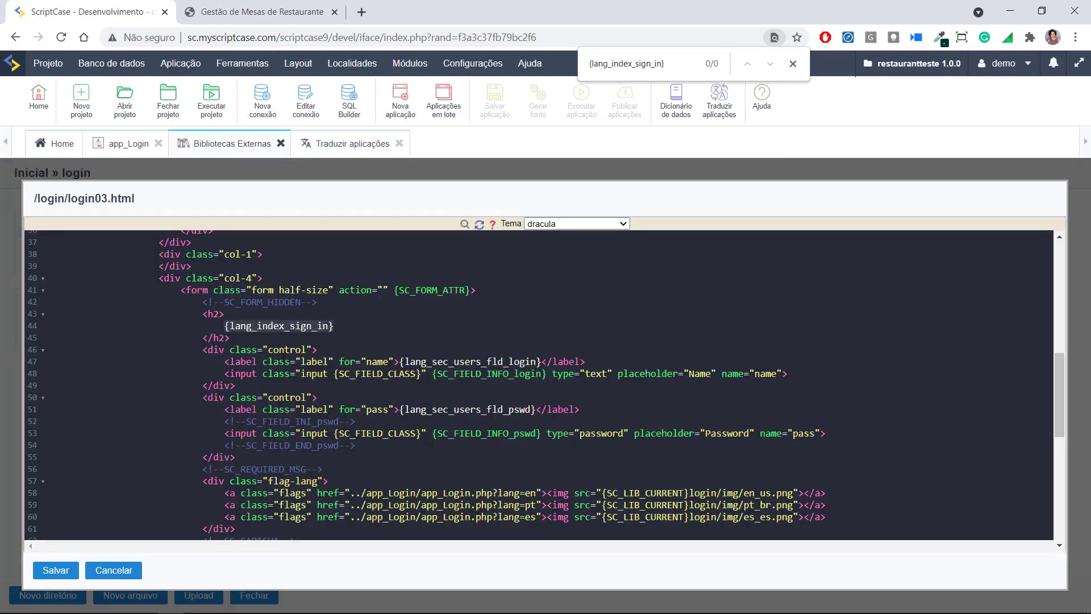
{"action": "scroll", "coordinate": [424, 386], "scroll_direction": "down", "scroll_amount": 3}
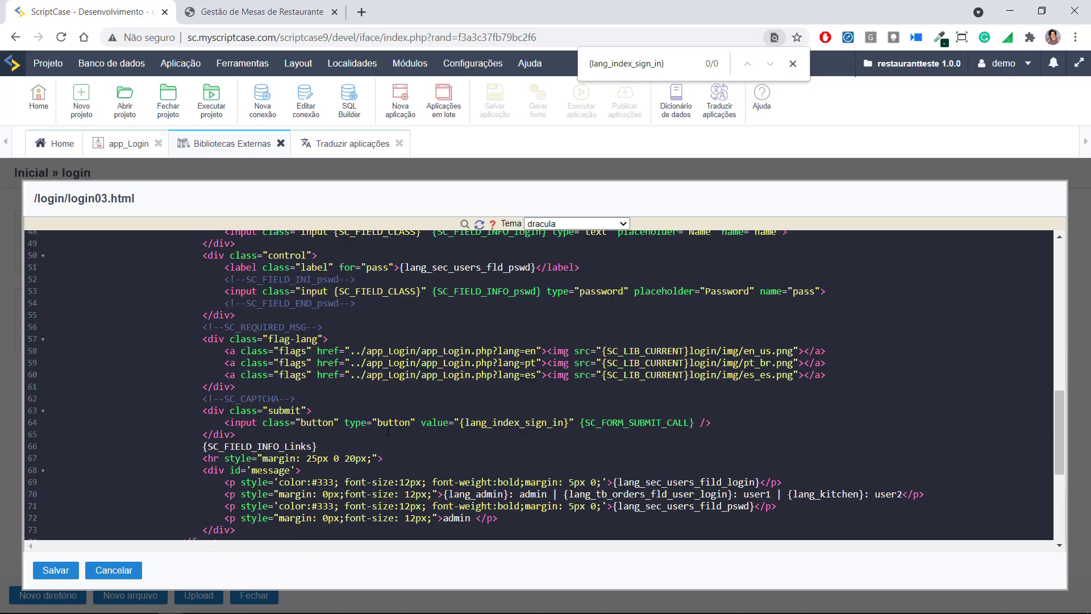
{"action": "left_click", "coordinate": [110, 570]}
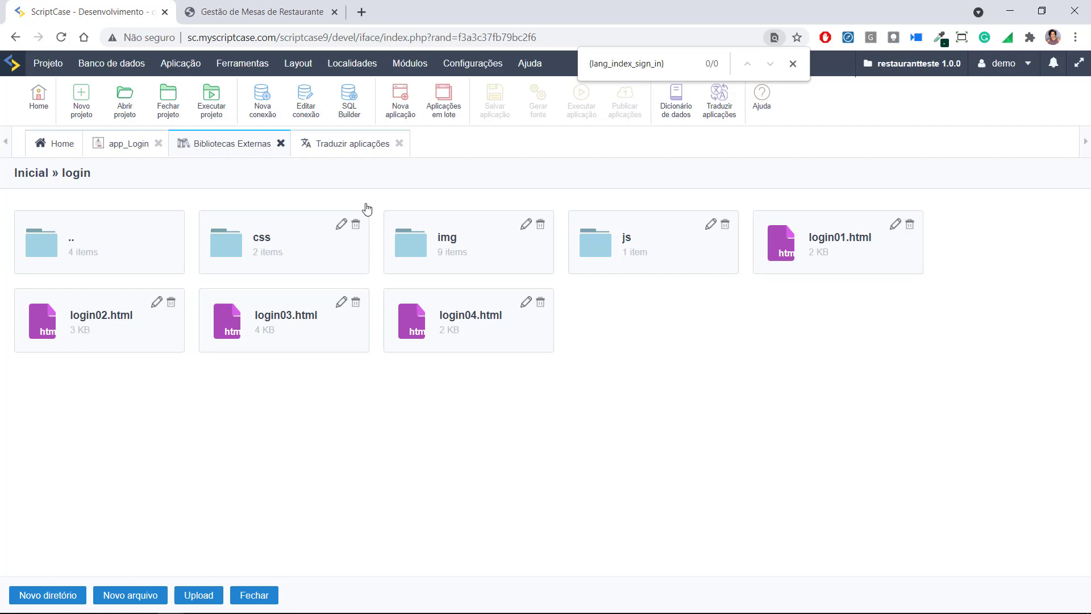
Mark app_Login on Home and check the Copiar target projects without copying it
{"action": "left_click", "coordinate": [130, 144]}
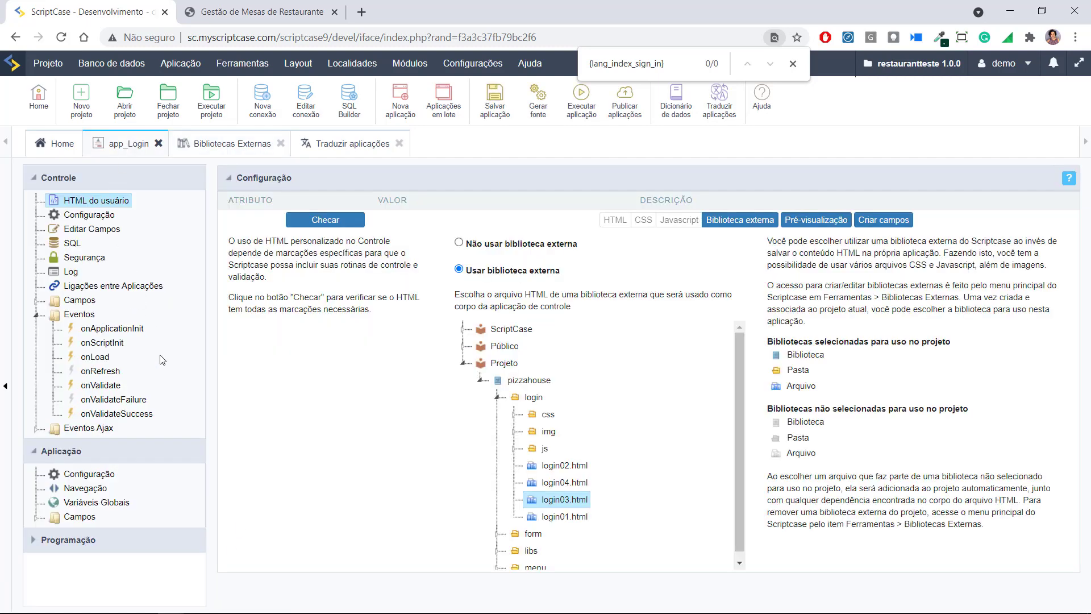
{"action": "left_click", "coordinate": [56, 152]}
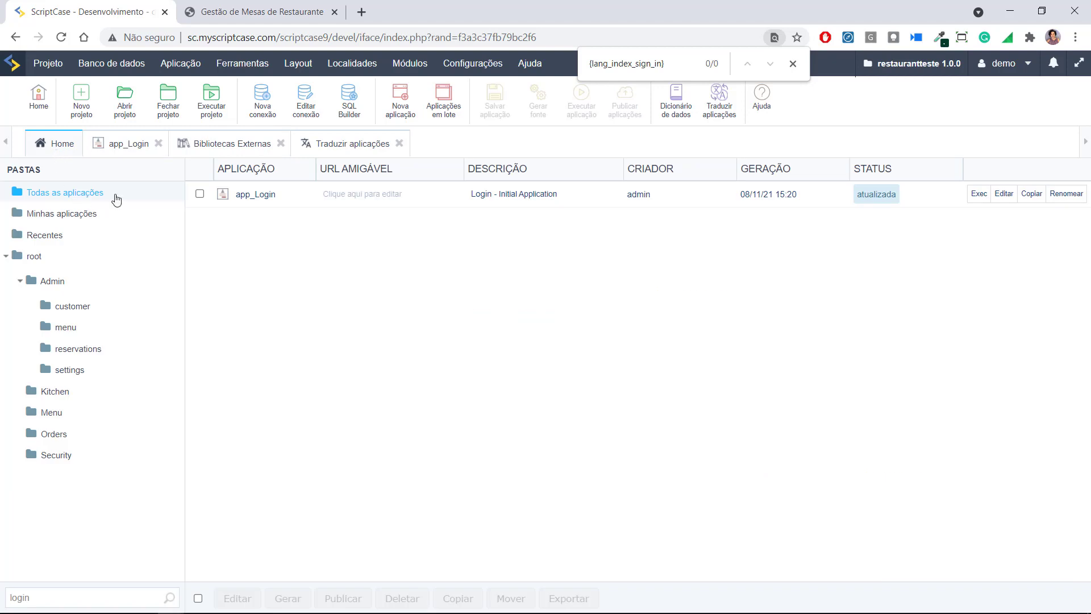
{"action": "left_click", "coordinate": [200, 194]}
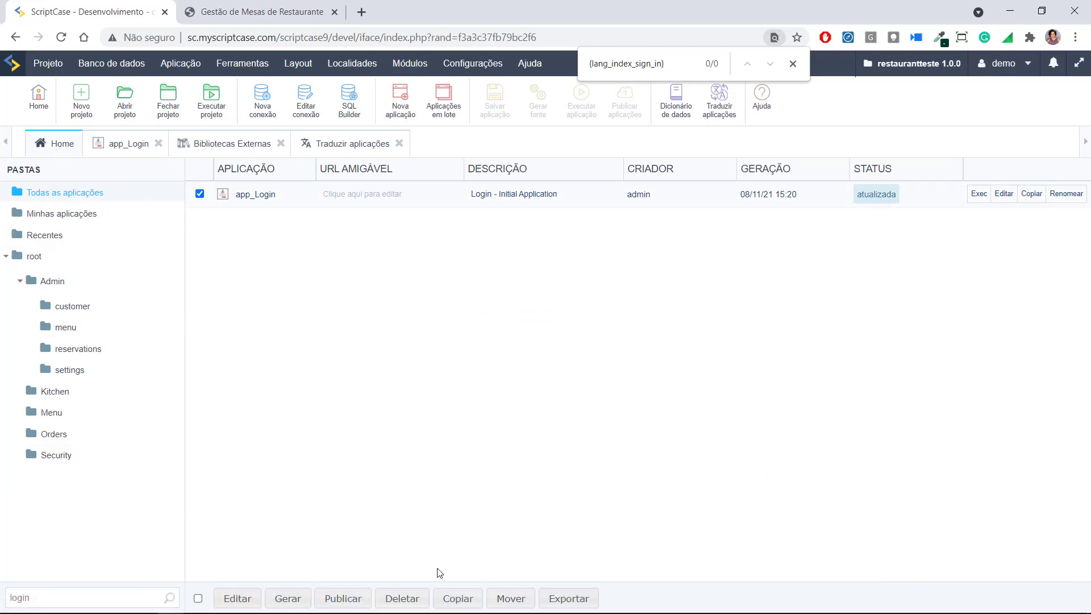
{"action": "left_click", "coordinate": [460, 598]}
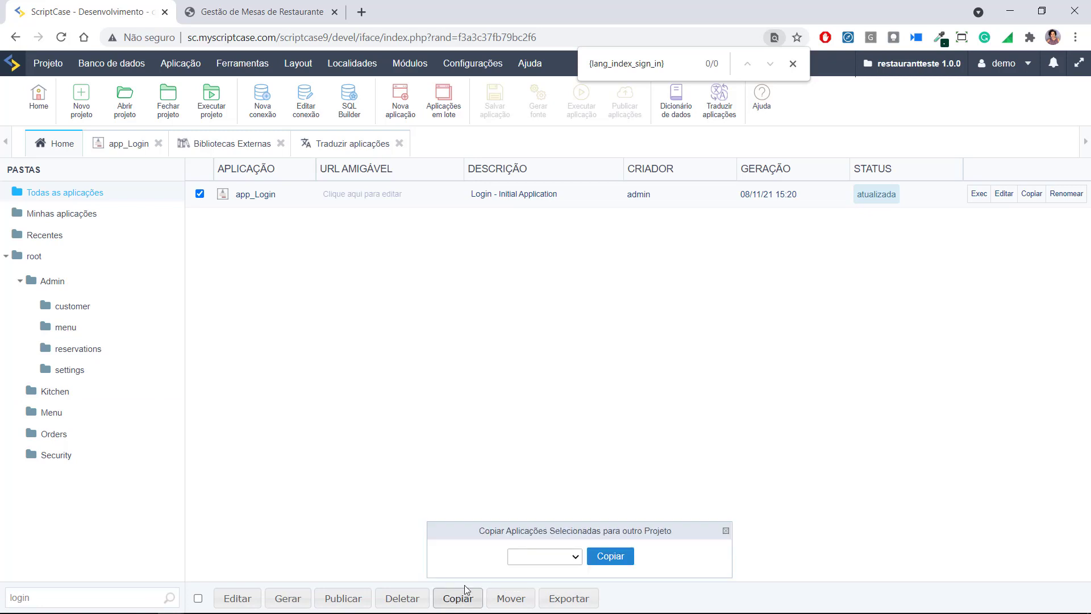
{"action": "left_click", "coordinate": [576, 557]}
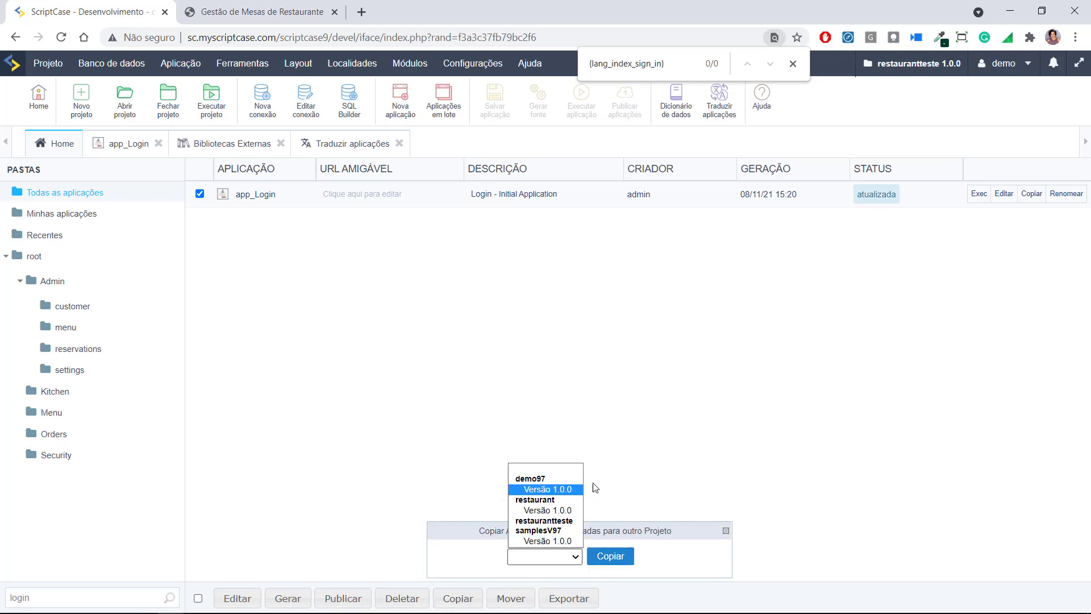
{"action": "left_click", "coordinate": [722, 530]}
{"action": "left_click", "coordinate": [722, 530]}
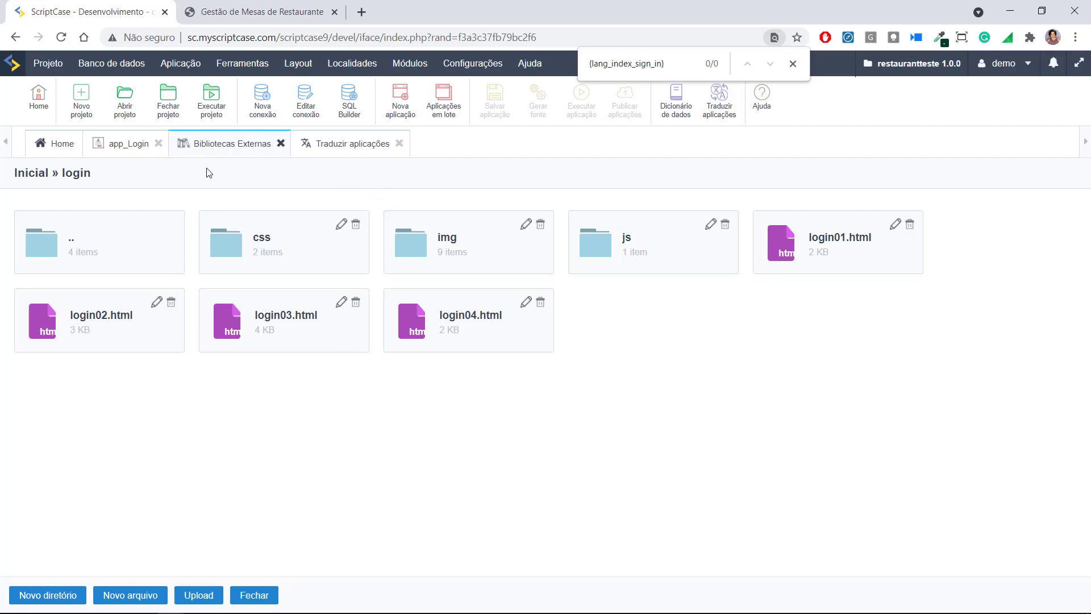
Sign in to the Gestão de Mesas de Restaurante app with the administrator login and password
{"action": "left_click", "coordinate": [263, 13]}
{"action": "left_click", "coordinate": [687, 251]}
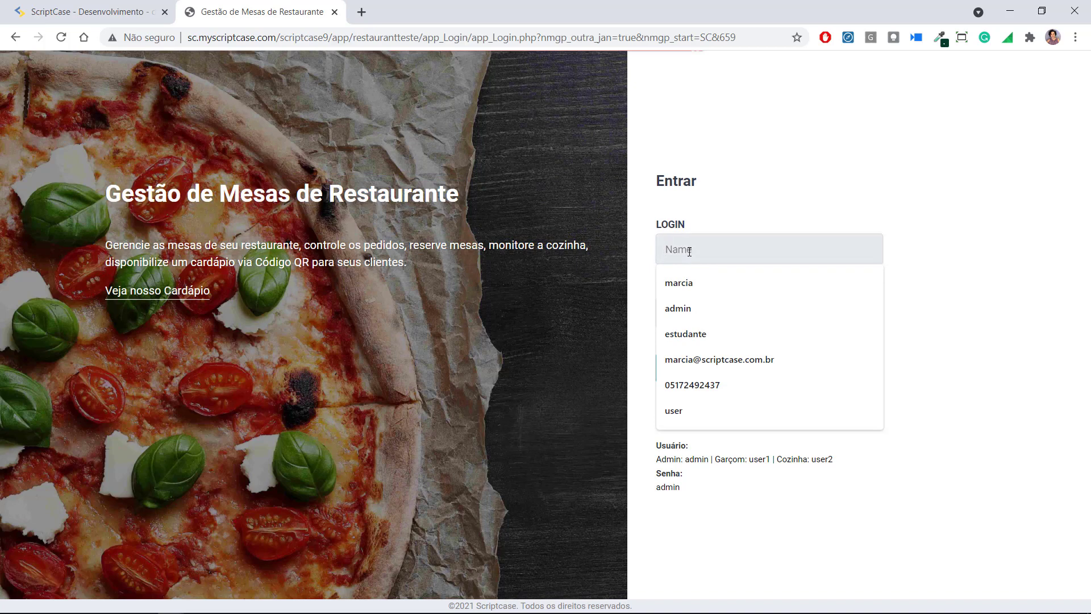
{"action": "type", "text": "admin"}
{"action": "key", "text": "Tab"}
{"action": "type", "text": "adm"}
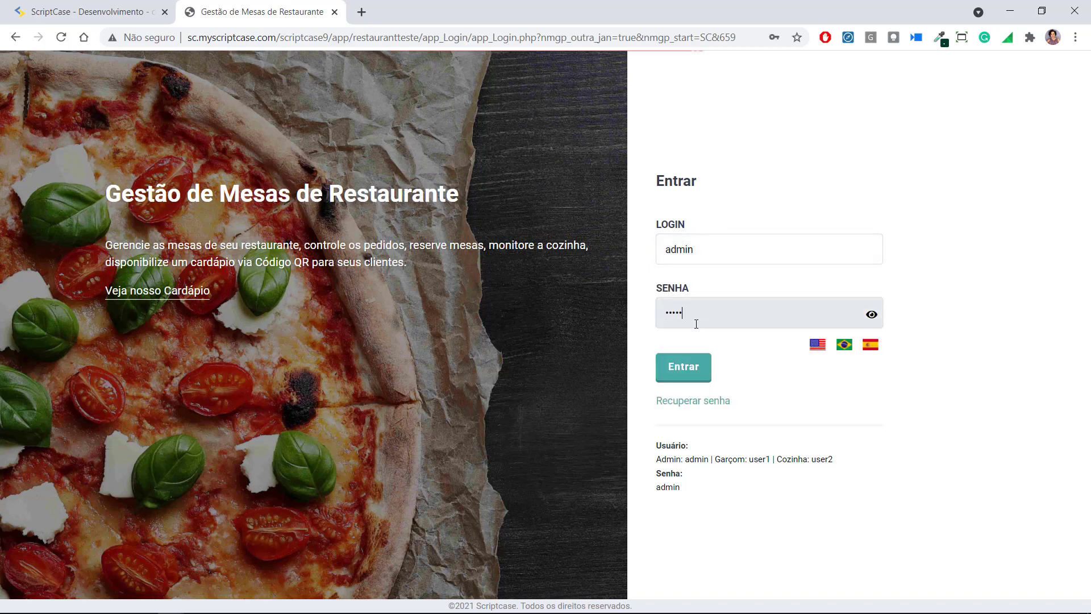
{"action": "left_click", "coordinate": [704, 369]}
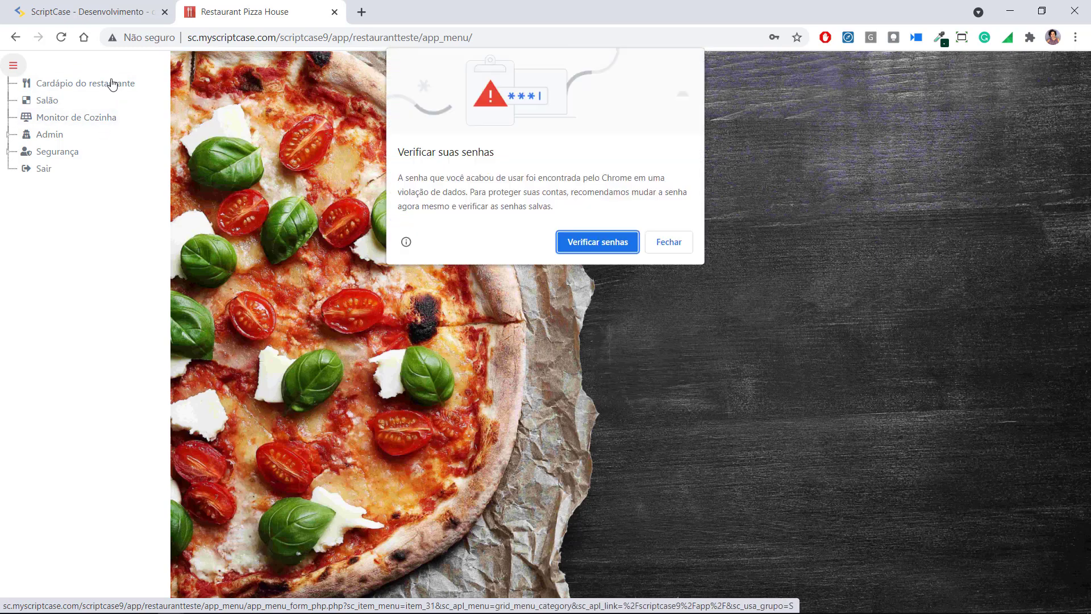
Open the PIZZAS menu page's frame source and highlight grid_menu_food in its URL
{"action": "left_click", "coordinate": [111, 84]}
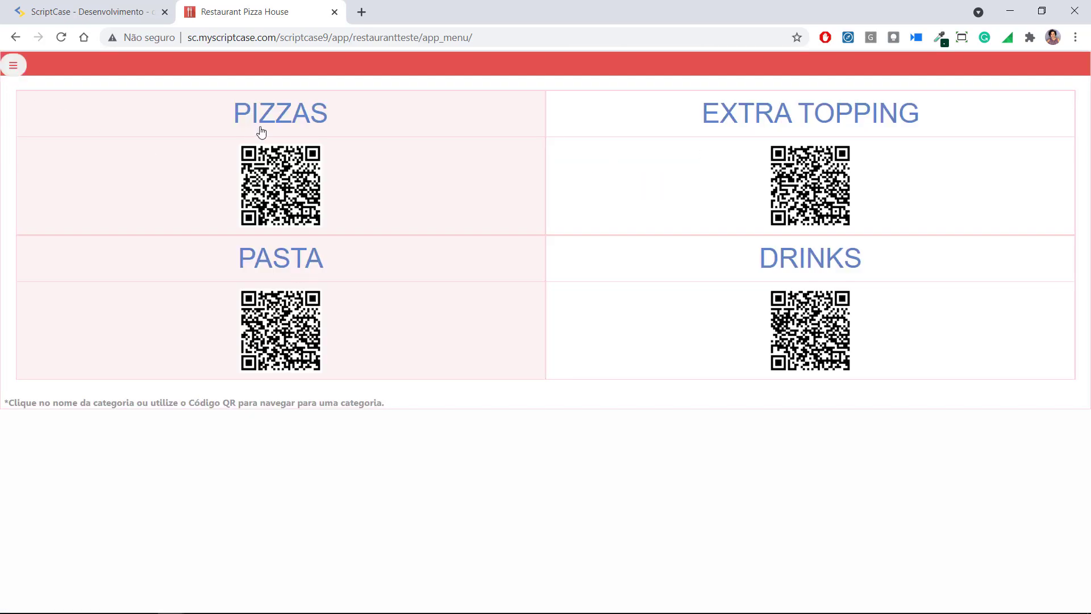
{"action": "left_click", "coordinate": [262, 122]}
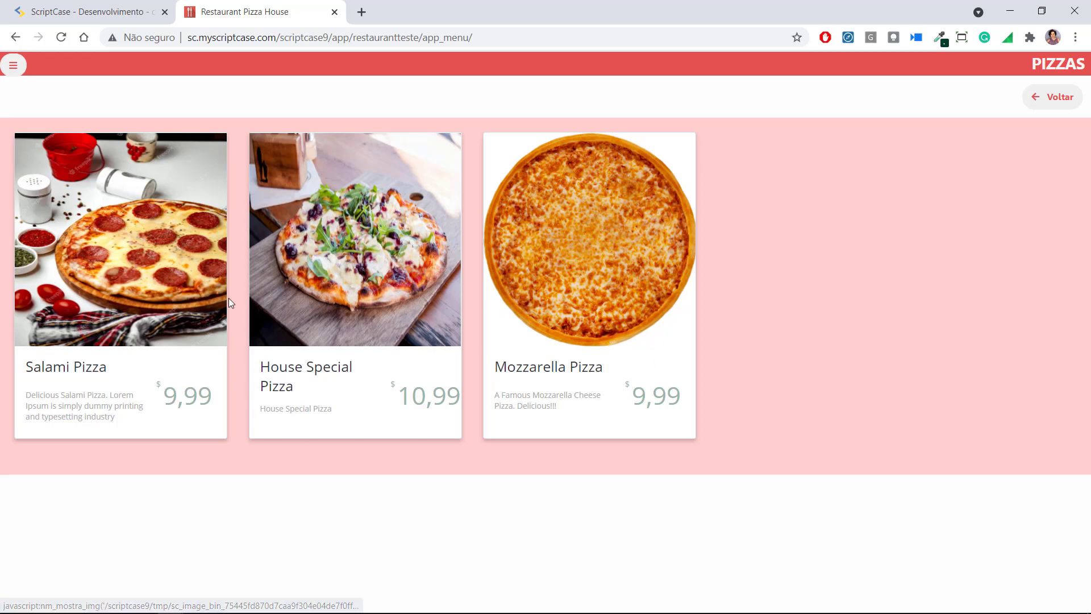
{"action": "right_click", "coordinate": [714, 273]}
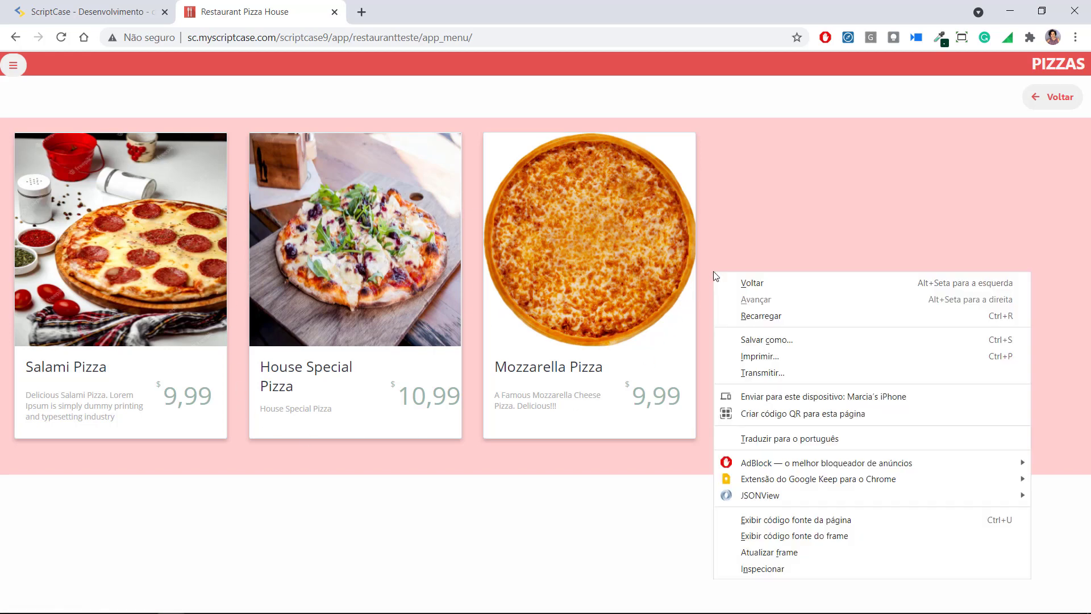
{"action": "left_click", "coordinate": [856, 539]}
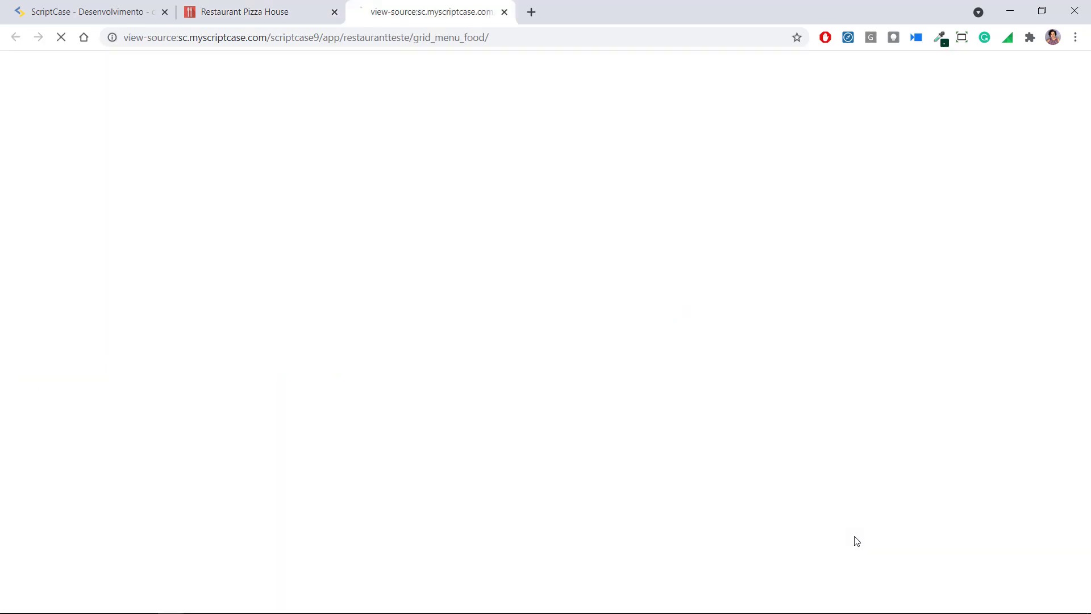
{"action": "left_click", "coordinate": [414, 39]}
{"action": "left_click_drag", "start_coordinate": [414, 41], "coordinate": [489, 50]}
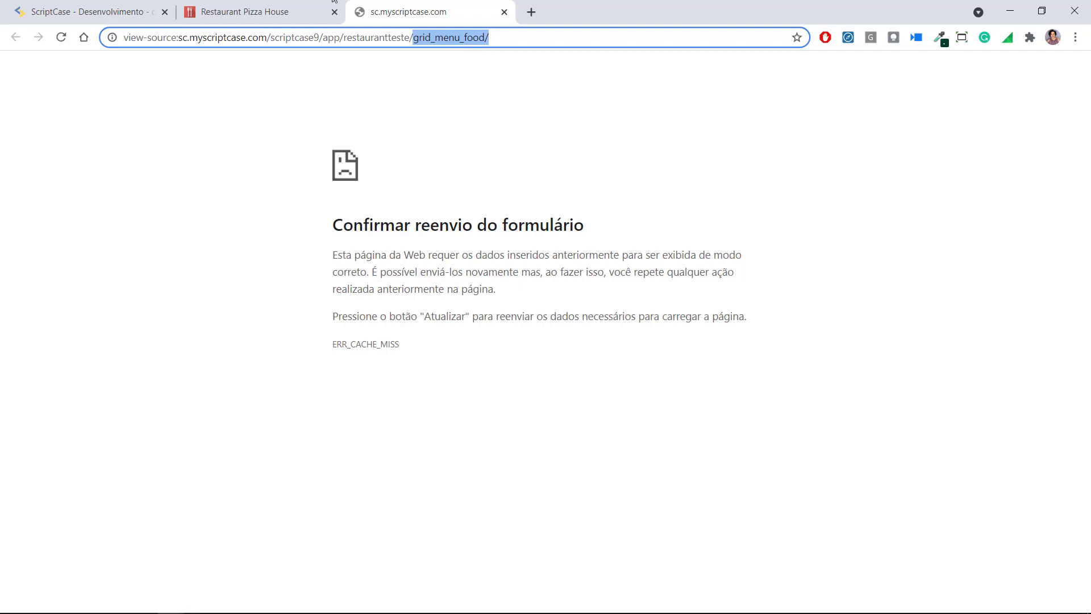
Close the Traduzir aplicações, Bibliotecas Externas and app_Login workspaces
{"action": "left_click", "coordinate": [78, 4]}
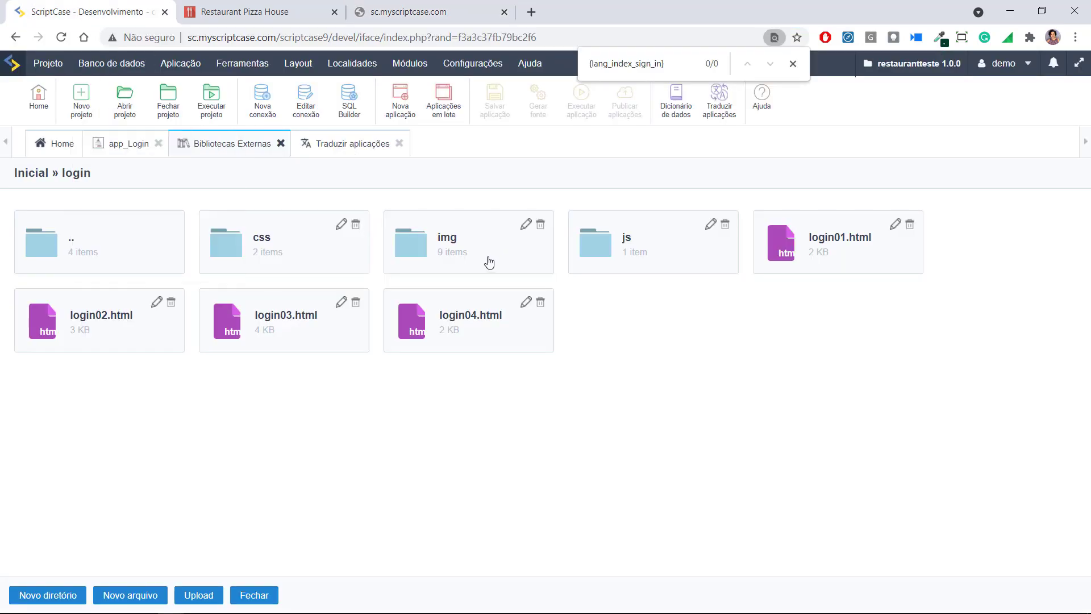
{"action": "left_click", "coordinate": [399, 143]}
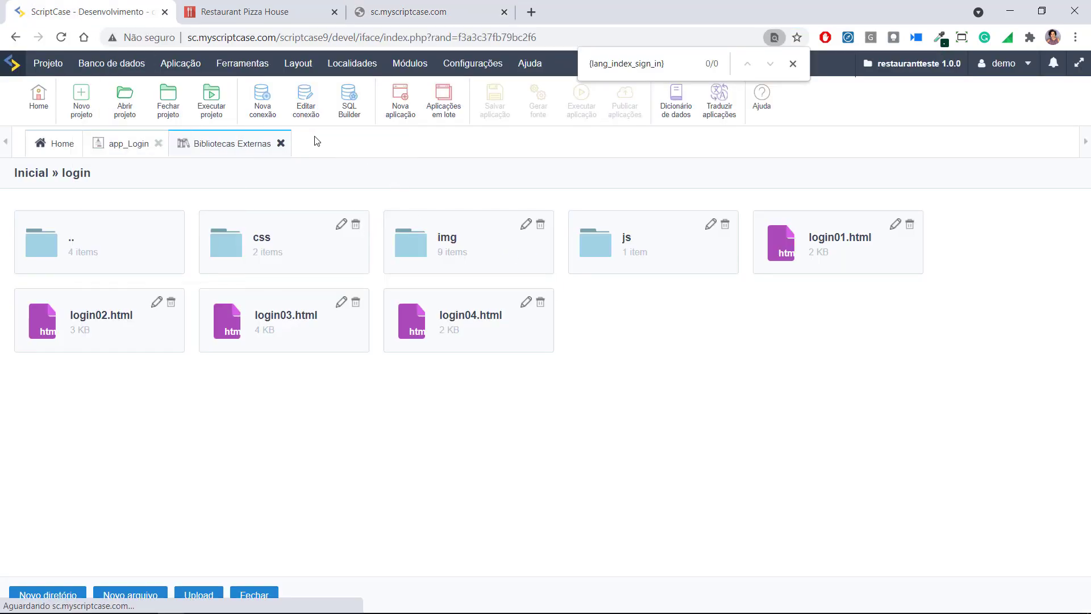
{"action": "left_click", "coordinate": [280, 143]}
{"action": "left_click", "coordinate": [158, 143]}
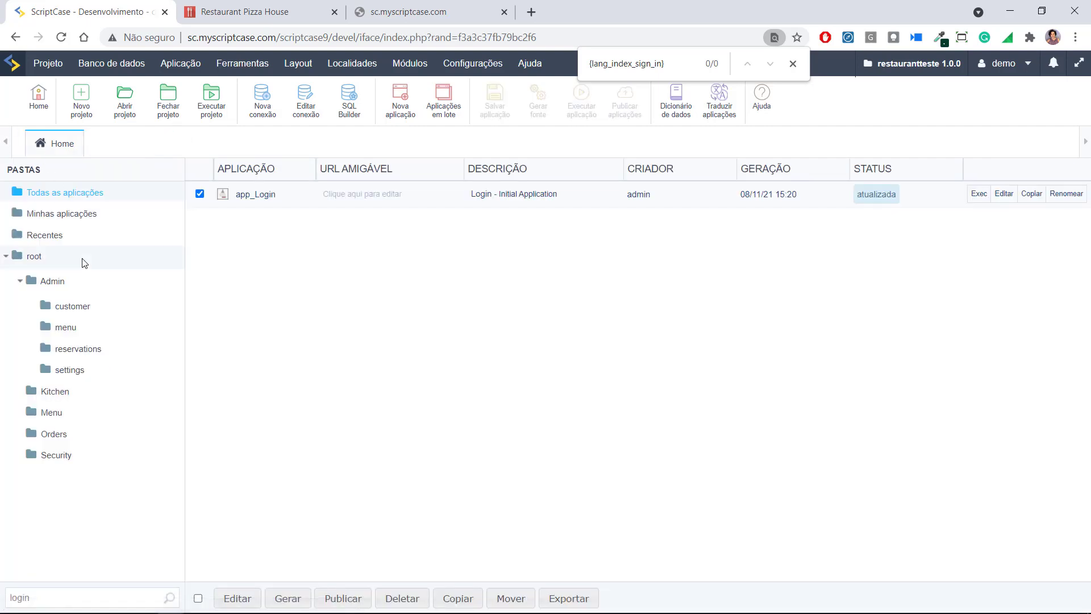
Search Home for grid_menu_food and open it with Editar, glancing at the live Pizzas page
{"action": "left_click", "coordinate": [114, 598]}
{"action": "type", "text": "grid_menu_food/"}
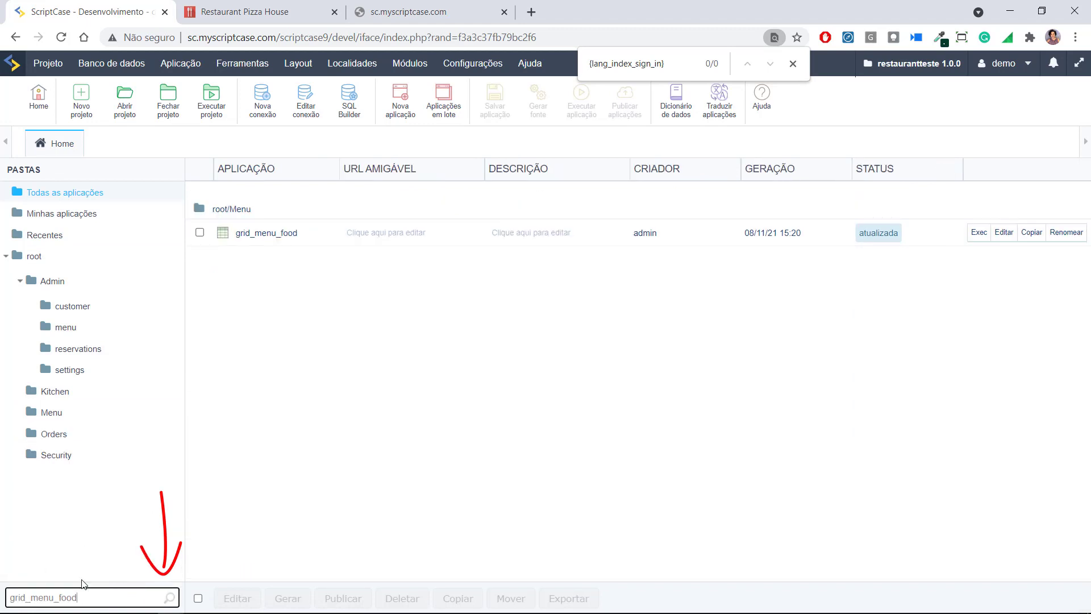
{"action": "left_click", "coordinate": [293, 234]}
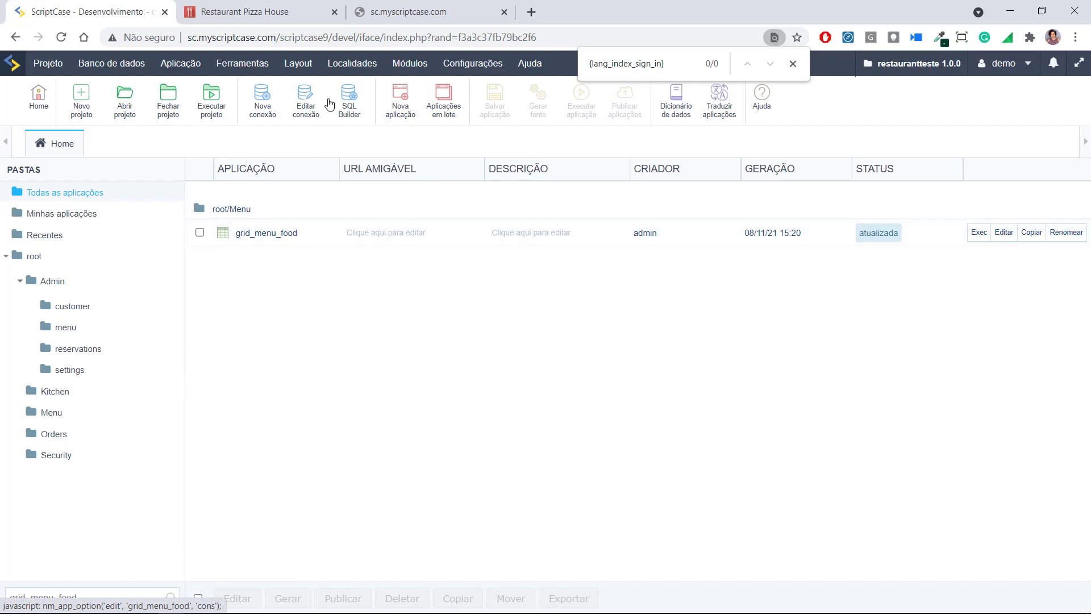
{"action": "key", "text": "ctrl+Tab"}
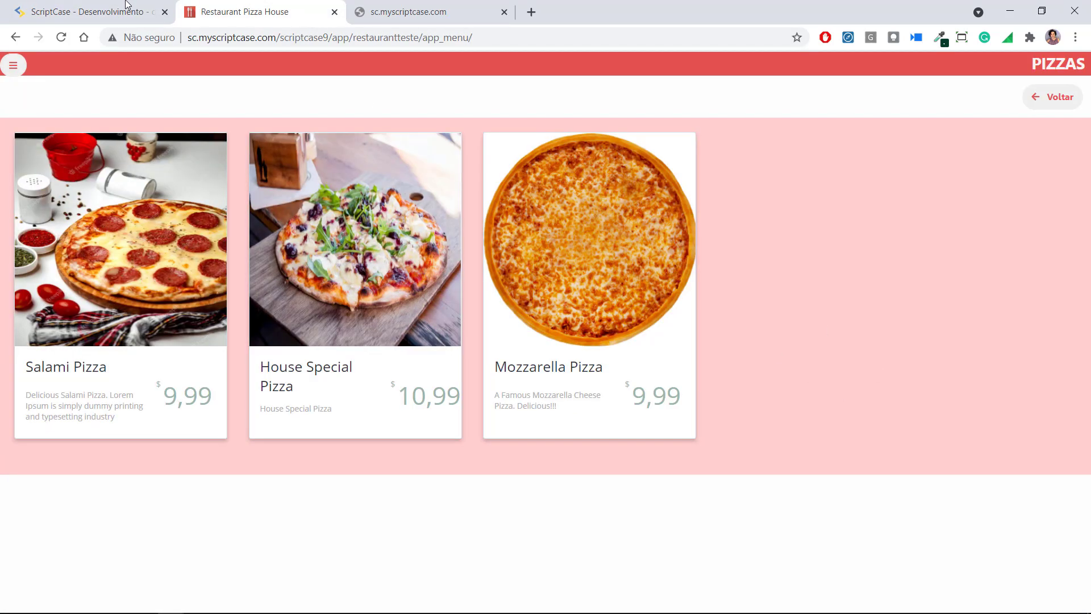
{"action": "left_click", "coordinate": [126, 5]}
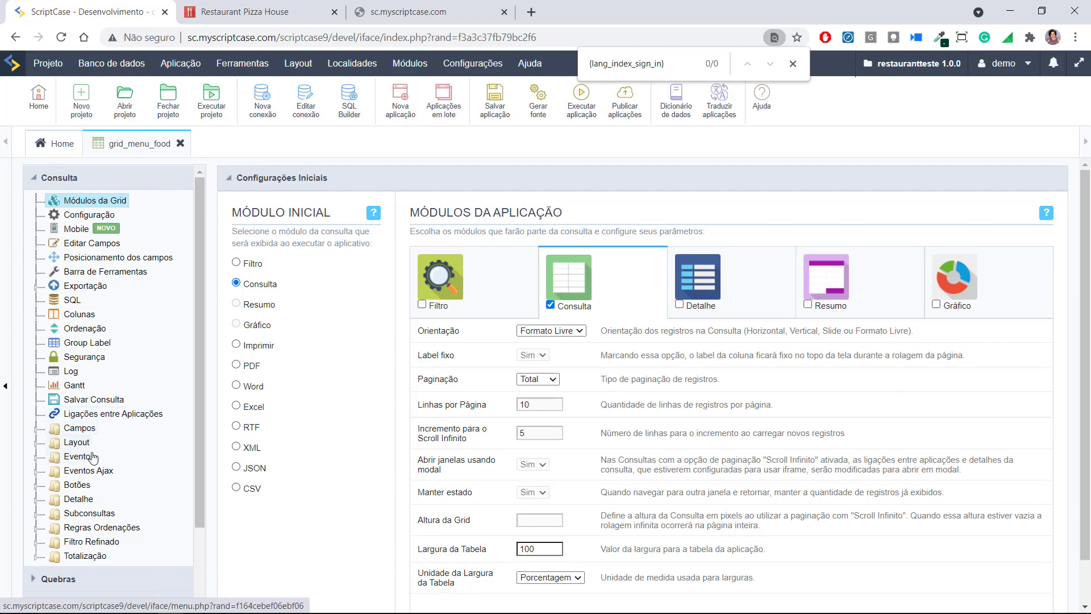
Open grid_menu_food's Layout > Visualização and highlight the Card-product body template row
{"action": "scroll", "coordinate": [93, 459], "scroll_direction": "down", "scroll_amount": 1}
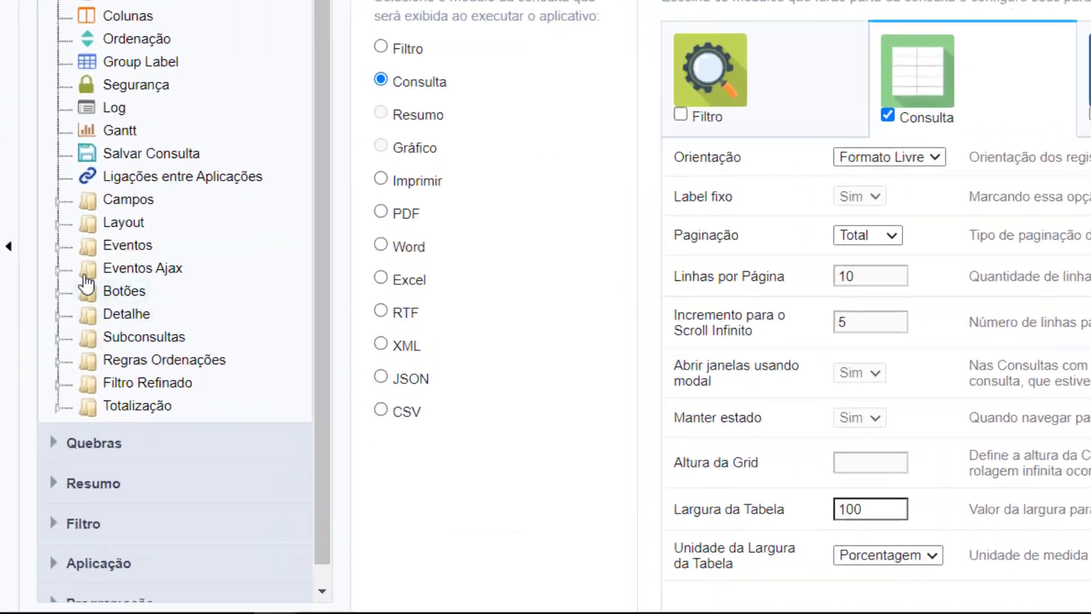
{"action": "left_click", "coordinate": [57, 224]}
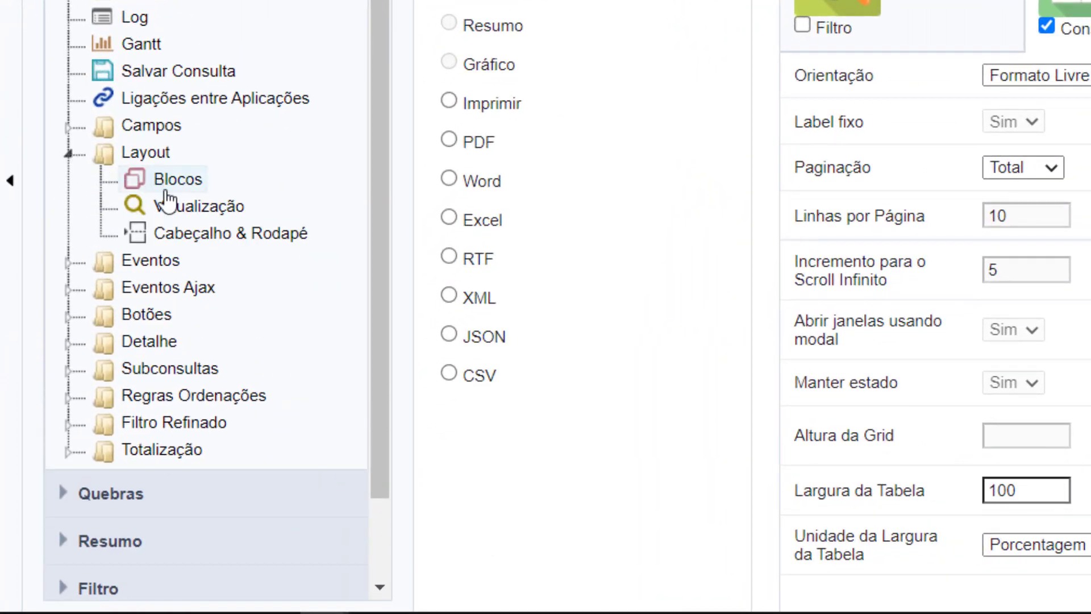
{"action": "left_click", "coordinate": [164, 200]}
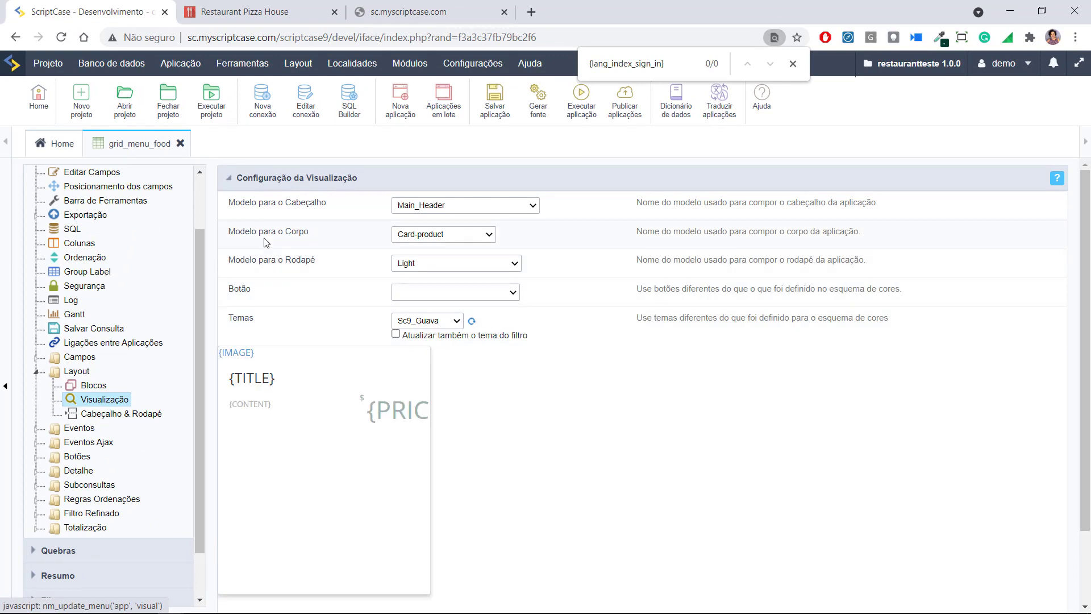
{"action": "left_click_drag", "start_coordinate": [228, 232], "coordinate": [388, 246]}
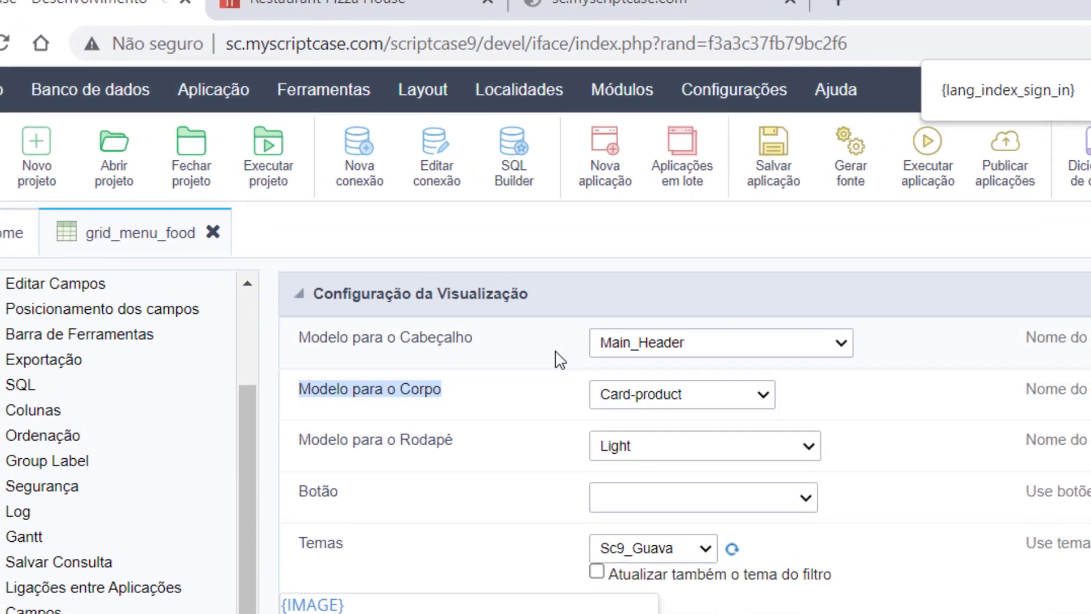
Open the project's card-product template under HTML do Usuário (Grid) in Templates HTML
{"action": "left_click", "coordinate": [300, 65]}
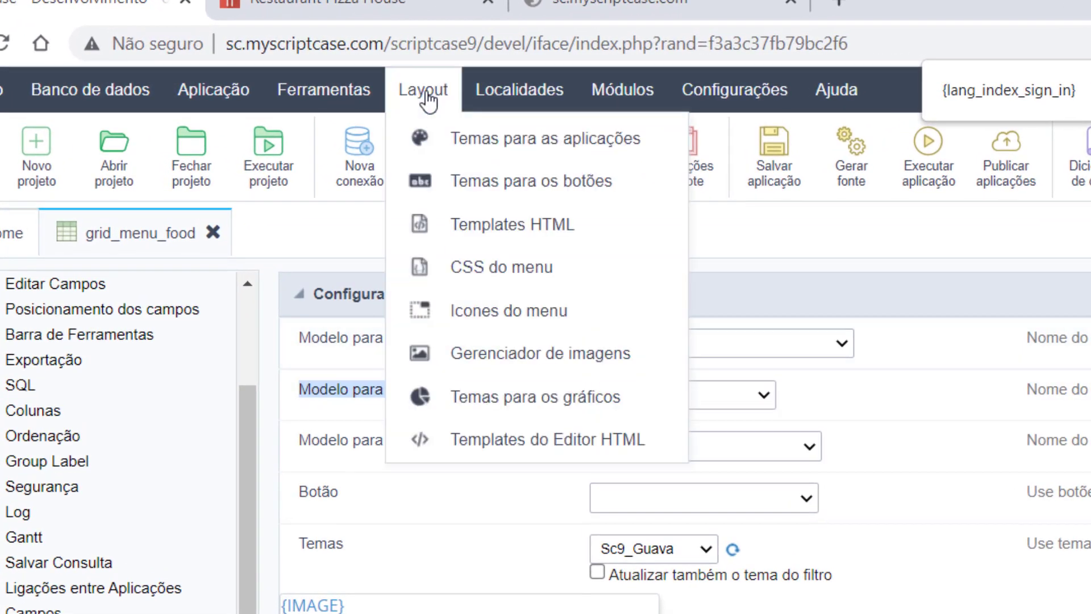
{"action": "left_click", "coordinate": [434, 226]}
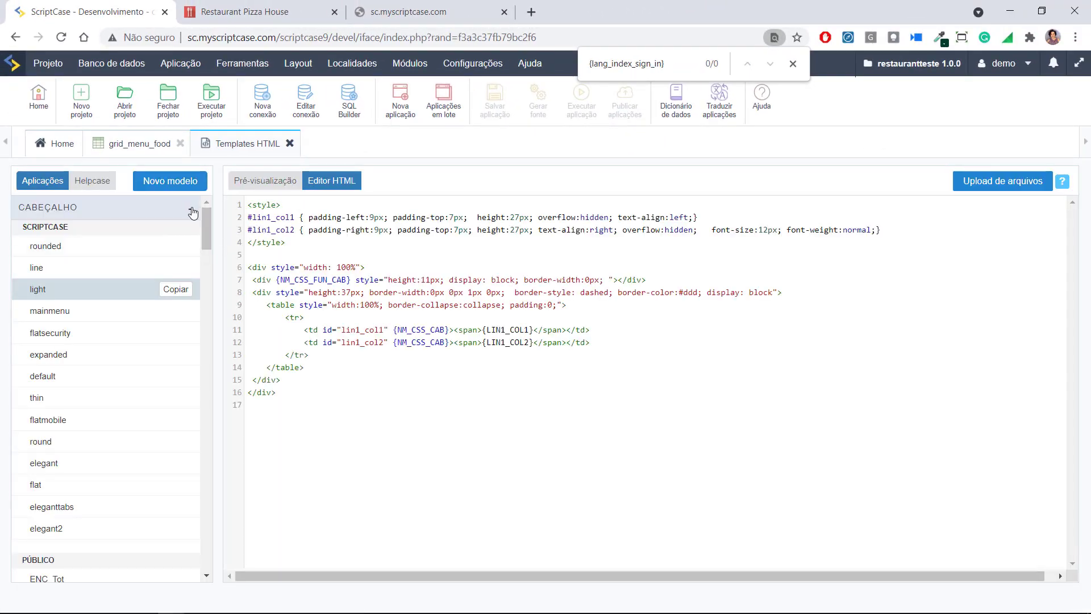
{"action": "left_click", "coordinate": [190, 208]}
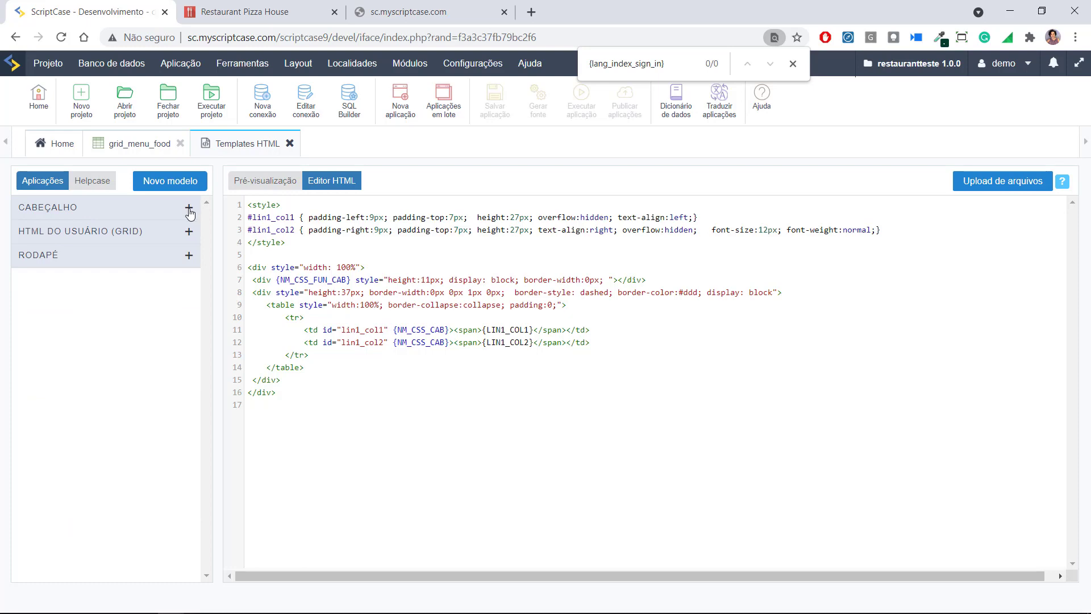
{"action": "left_click", "coordinate": [90, 233]}
{"action": "scroll", "coordinate": [133, 364], "scroll_direction": "down", "scroll_amount": 6}
{"action": "scroll", "coordinate": [126, 375], "scroll_direction": "down", "scroll_amount": 3}
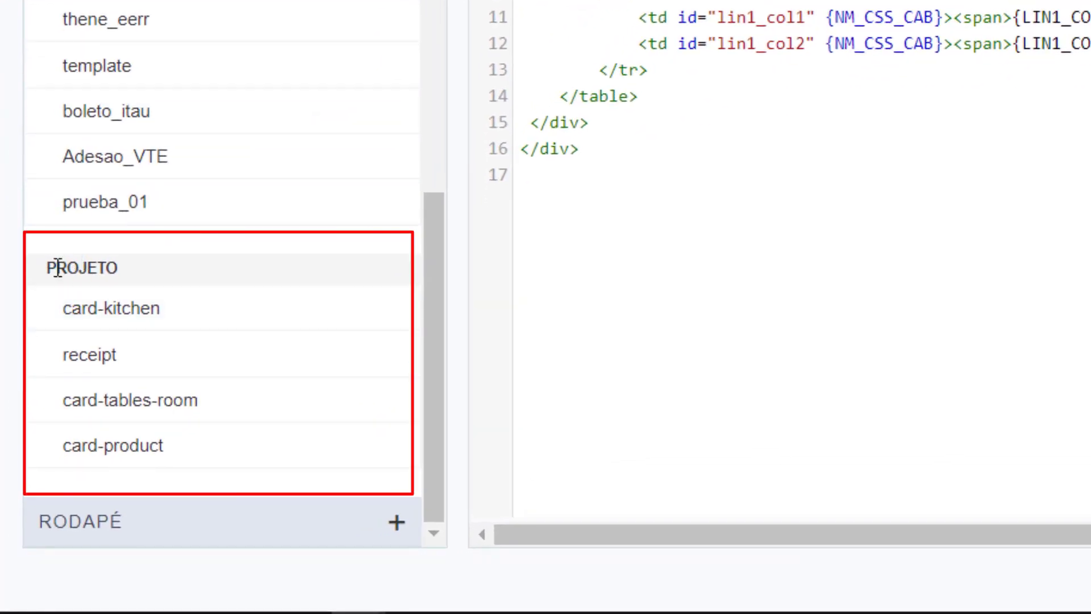
{"action": "left_click_drag", "start_coordinate": [46, 267], "coordinate": [107, 267]}
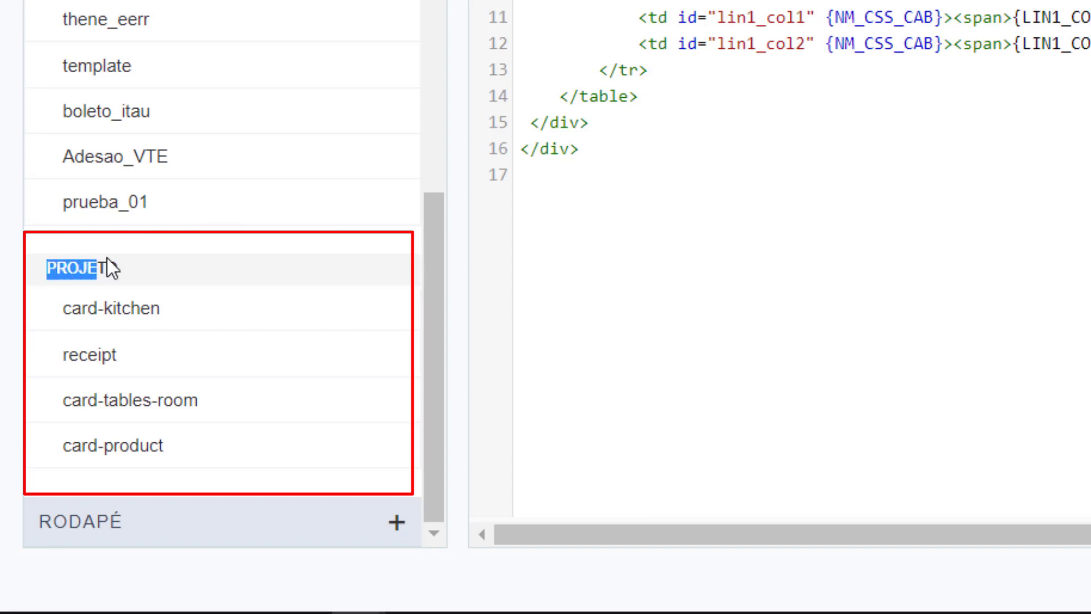
{"action": "left_click", "coordinate": [93, 451]}
Review the card-product {IMAGE}, {TITLE}, {CONTENT}, {PRICE} markup, then return to grid_menu_food
{"action": "scroll", "coordinate": [376, 380], "scroll_direction": "down", "scroll_amount": 9}
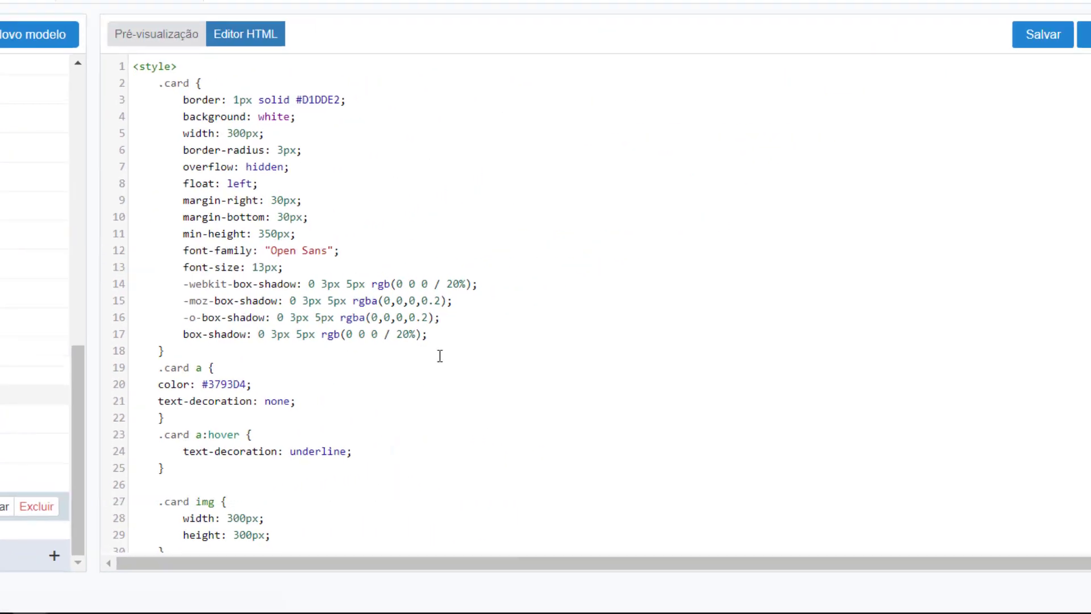
{"action": "scroll", "coordinate": [376, 380], "scroll_direction": "down", "scroll_amount": 7}
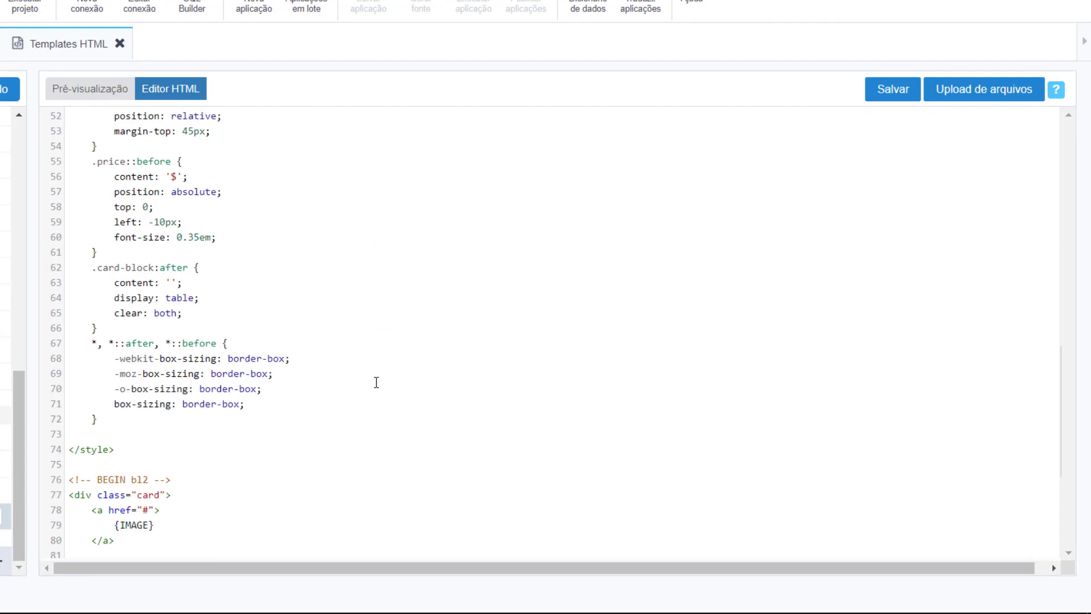
{"action": "scroll", "coordinate": [368, 399], "scroll_direction": "up", "scroll_amount": 8}
{"action": "scroll", "coordinate": [368, 398], "scroll_direction": "down", "scroll_amount": 8}
{"action": "scroll", "coordinate": [368, 399], "scroll_direction": "up", "scroll_amount": 20}
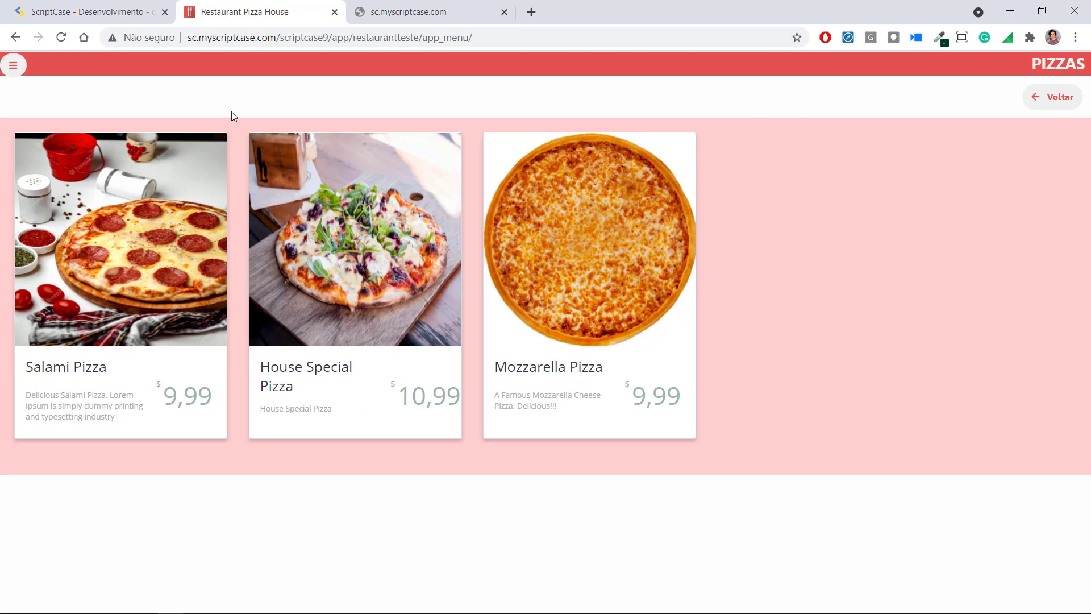
{"action": "left_click", "coordinate": [149, 4]}
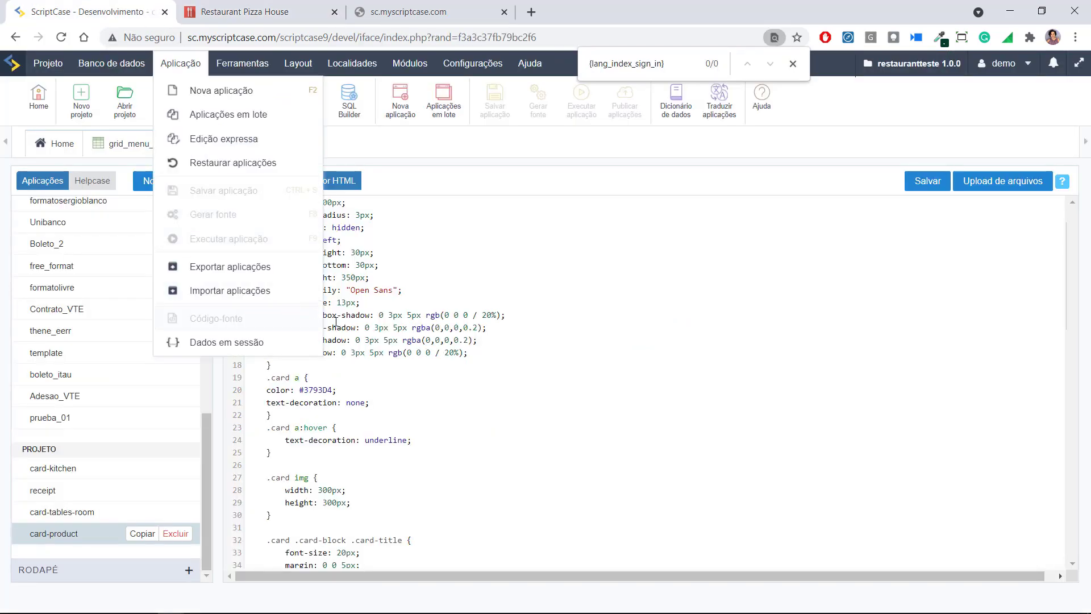
{"action": "scroll", "coordinate": [454, 396], "scroll_direction": "down", "scroll_amount": 6}
{"action": "scroll", "coordinate": [455, 396], "scroll_direction": "down", "scroll_amount": 7}
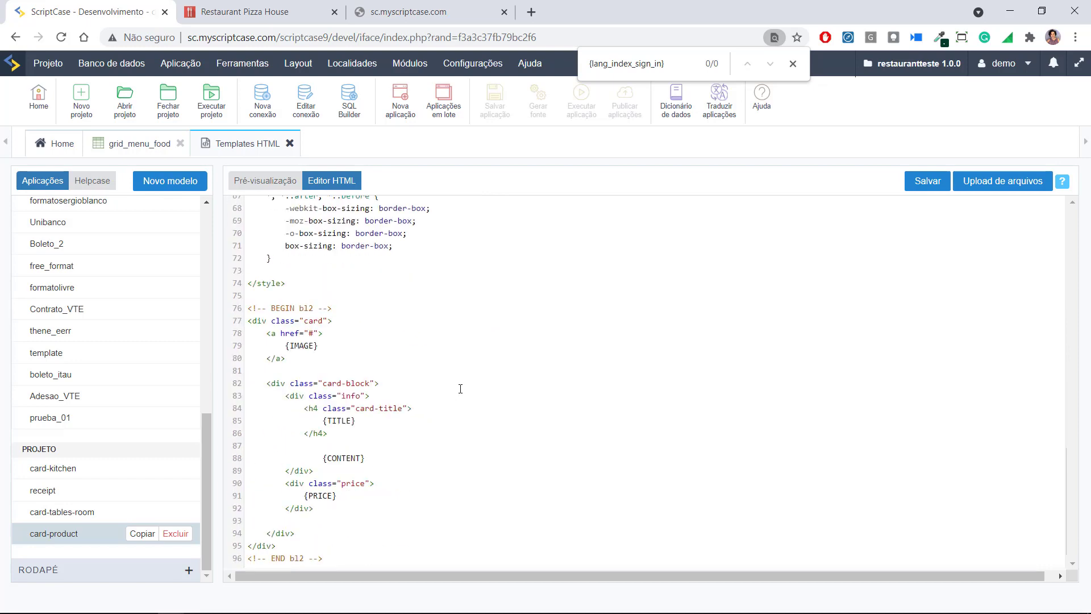
{"action": "scroll", "coordinate": [460, 388], "scroll_direction": "up", "scroll_amount": 1}
{"action": "left_click_drag", "start_coordinate": [284, 417], "coordinate": [330, 416]}
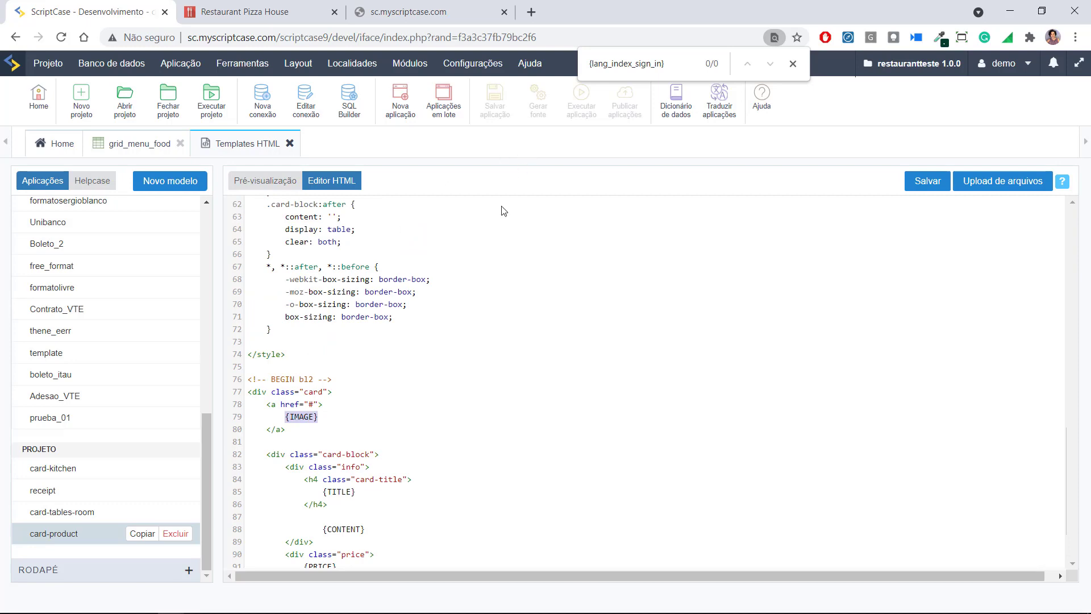
{"action": "scroll", "coordinate": [515, 188], "scroll_direction": "down", "scroll_amount": 1}
{"action": "left_click", "coordinate": [124, 147]}
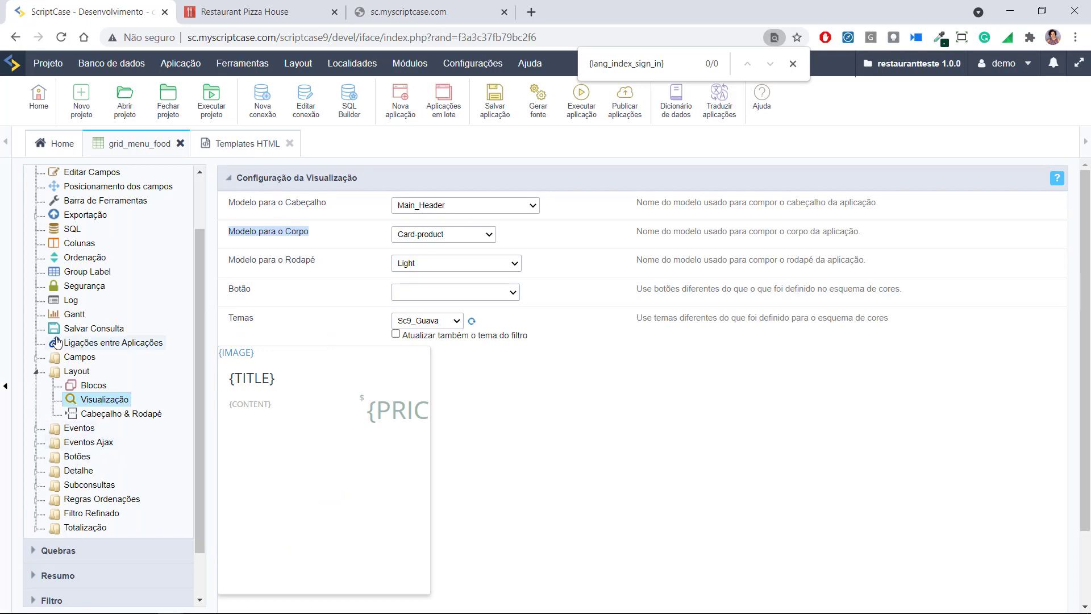
Set the image_bin field's Tipo do Dado to Documento (Nome de Arquivo)
{"action": "left_click", "coordinate": [35, 371]}
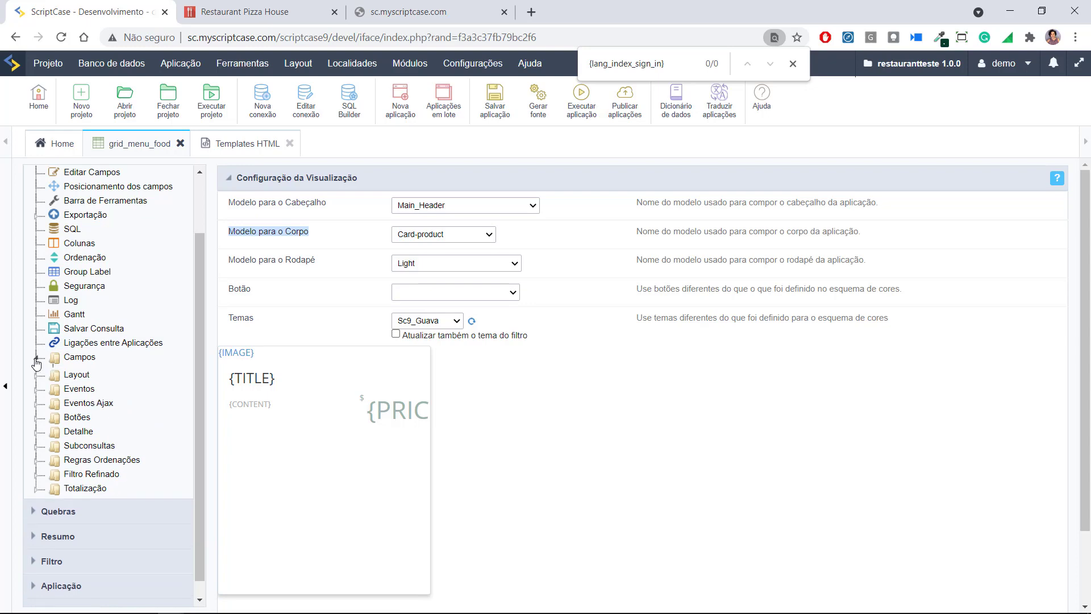
{"action": "left_click", "coordinate": [35, 357]}
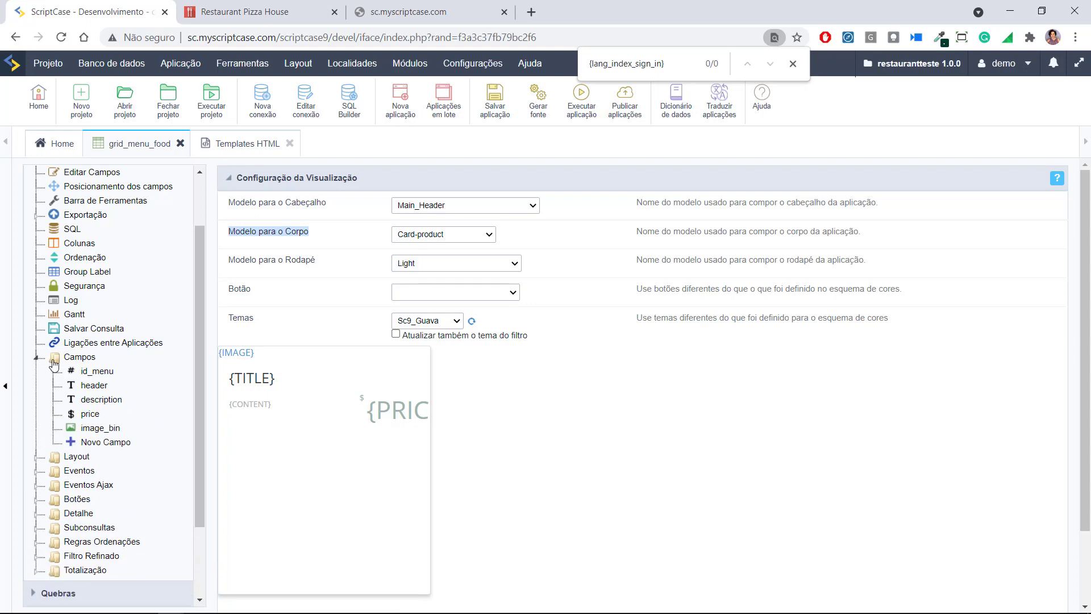
{"action": "left_click", "coordinate": [85, 429]}
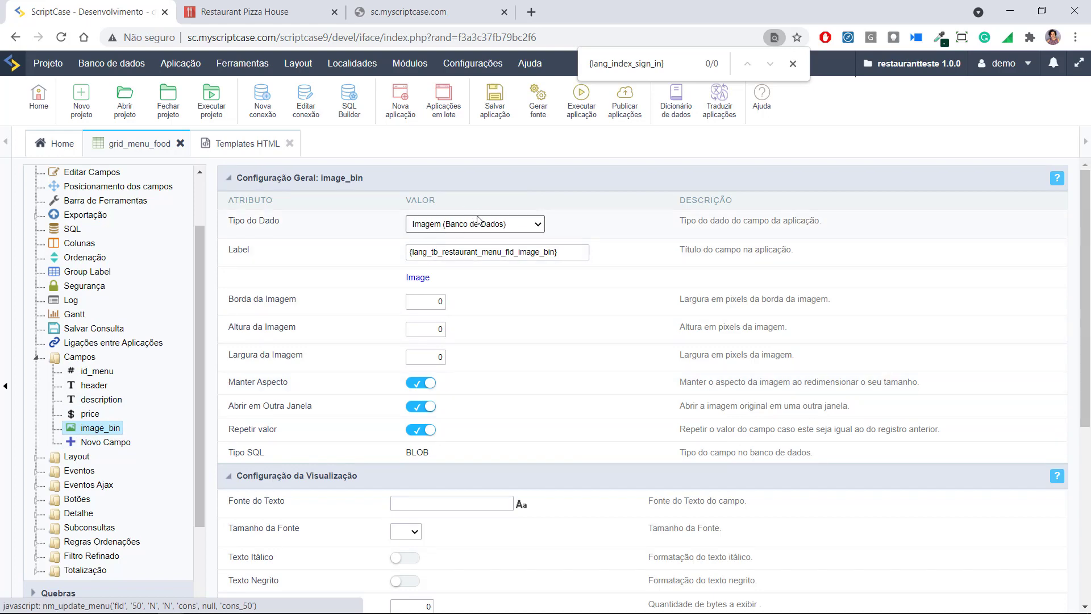
{"action": "scroll", "coordinate": [409, 334], "scroll_direction": "down", "scroll_amount": 1}
{"action": "scroll", "coordinate": [409, 334], "scroll_direction": "down", "scroll_amount": 2}
{"action": "scroll", "coordinate": [412, 328], "scroll_direction": "up", "scroll_amount": 3}
{"action": "left_click", "coordinate": [485, 228]}
{"action": "scroll", "coordinate": [449, 370], "scroll_direction": "down", "scroll_amount": 2}
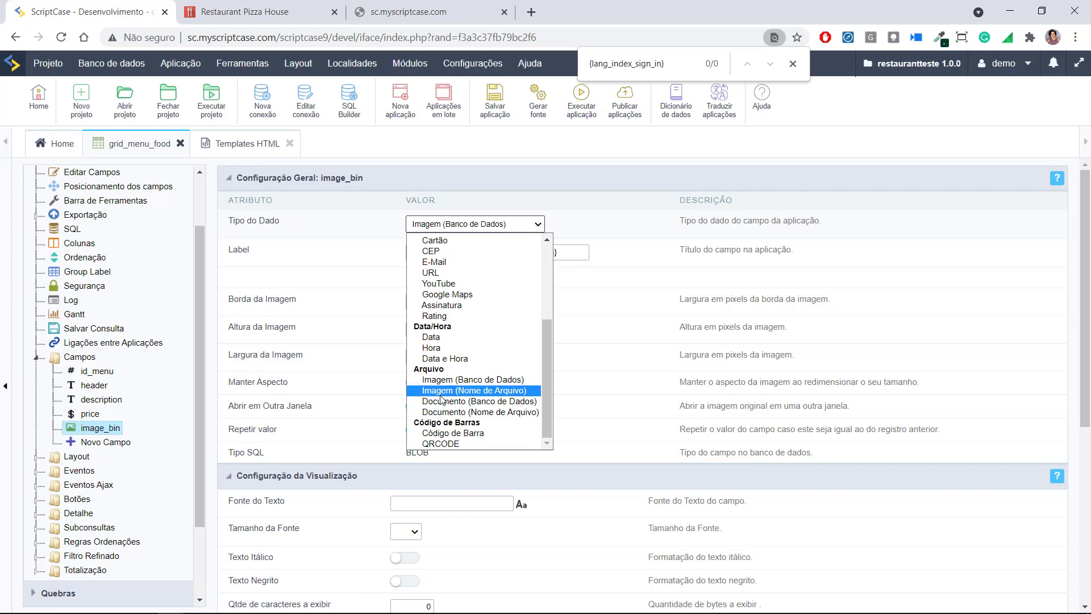
{"action": "left_click", "coordinate": [448, 412]}
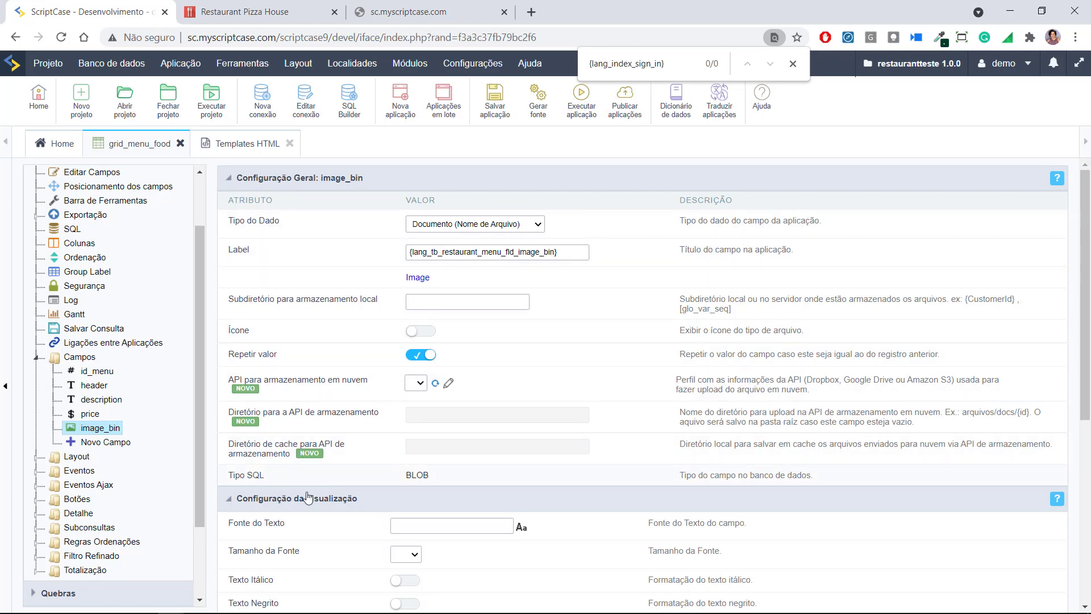
Check image_bin's label setting, then view the running Restaurant Pizza House Pizzas page
{"action": "left_click", "coordinate": [553, 250]}
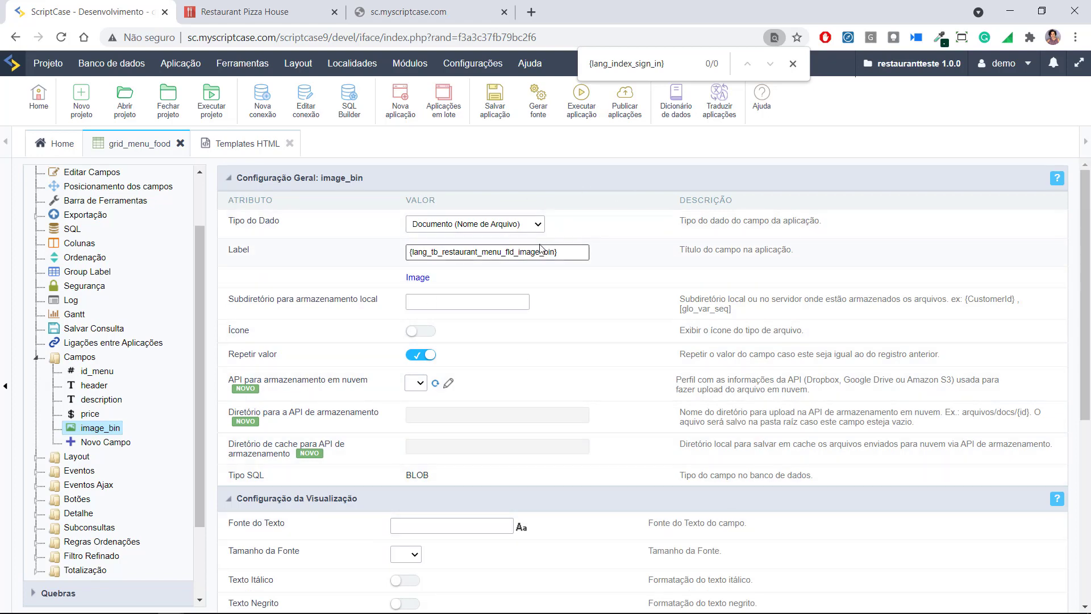
{"action": "scroll", "coordinate": [545, 253], "scroll_direction": "down", "scroll_amount": 6}
{"action": "scroll", "coordinate": [539, 255], "scroll_direction": "up", "scroll_amount": 6}
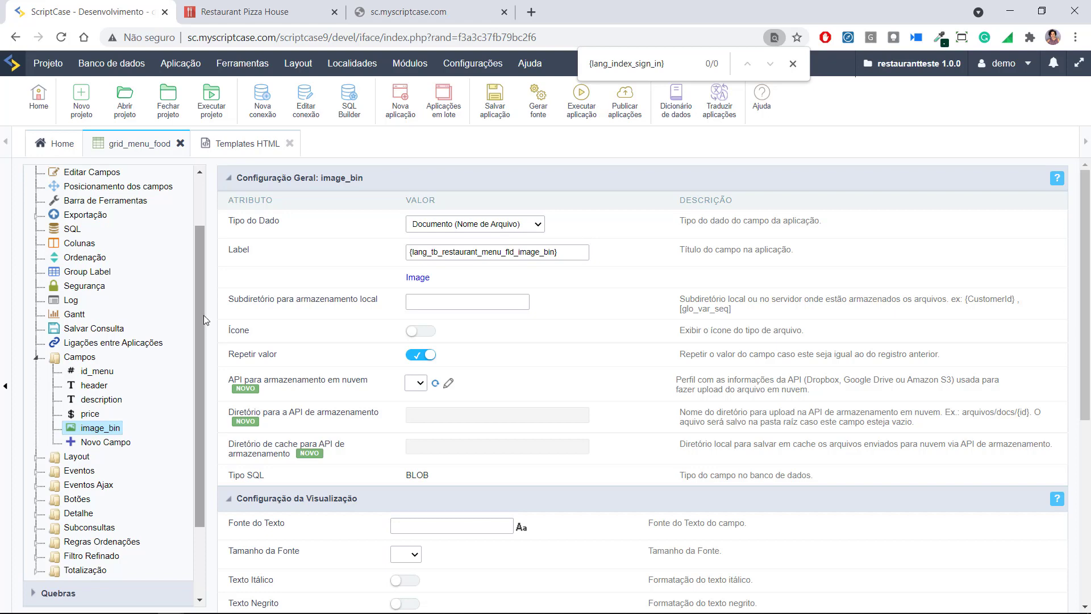
{"action": "left_click", "coordinate": [258, 14]}
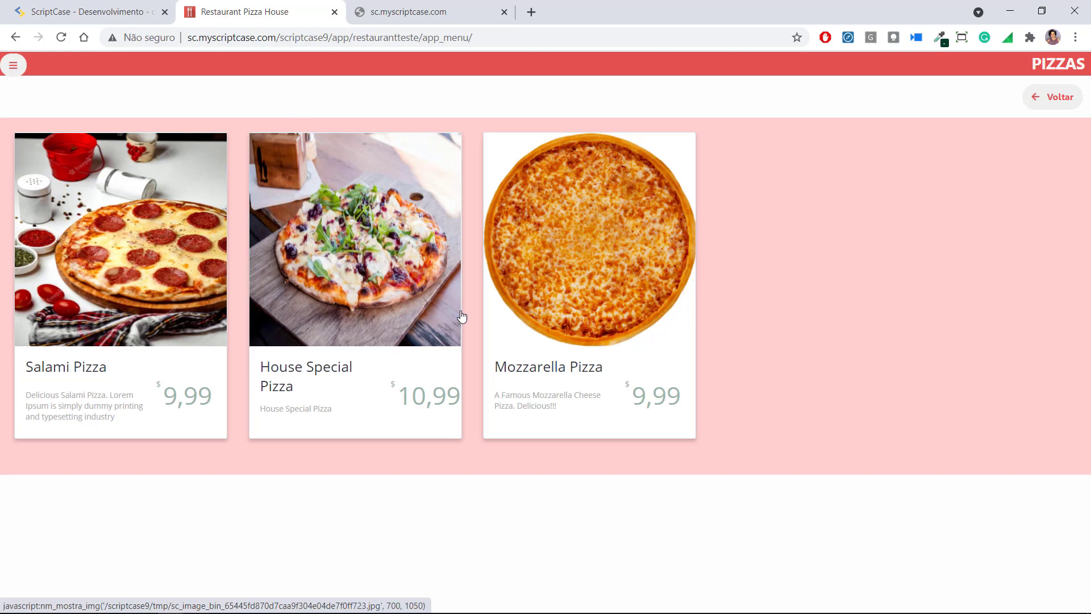
Reopen the card-product Templates HTML tab and scroll through its bl2 card block with {IMAGE}
{"action": "left_click", "coordinate": [107, 7]}
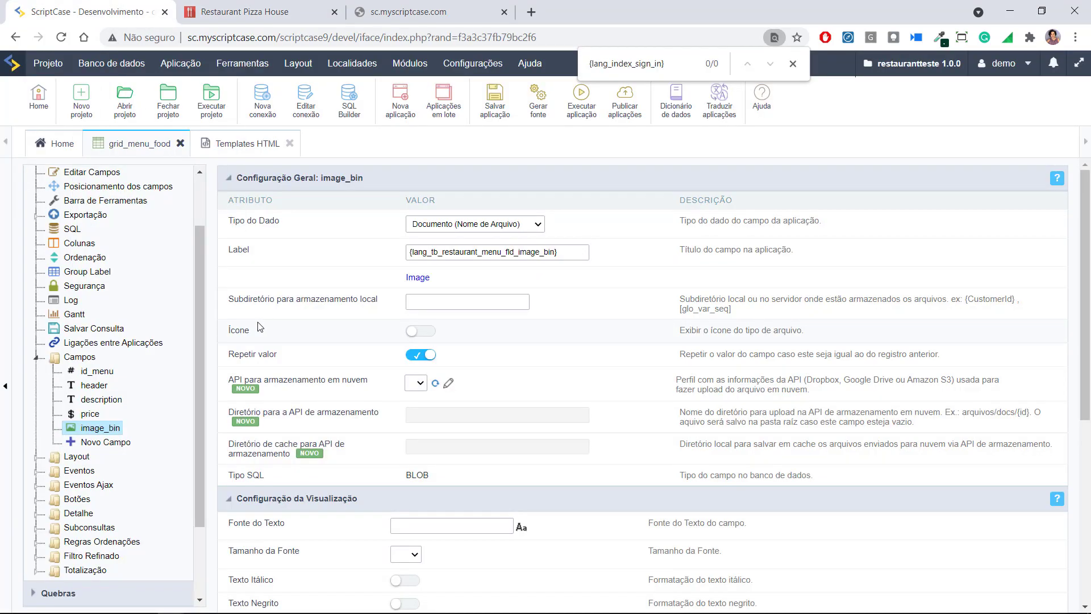
{"action": "left_click", "coordinate": [259, 149]}
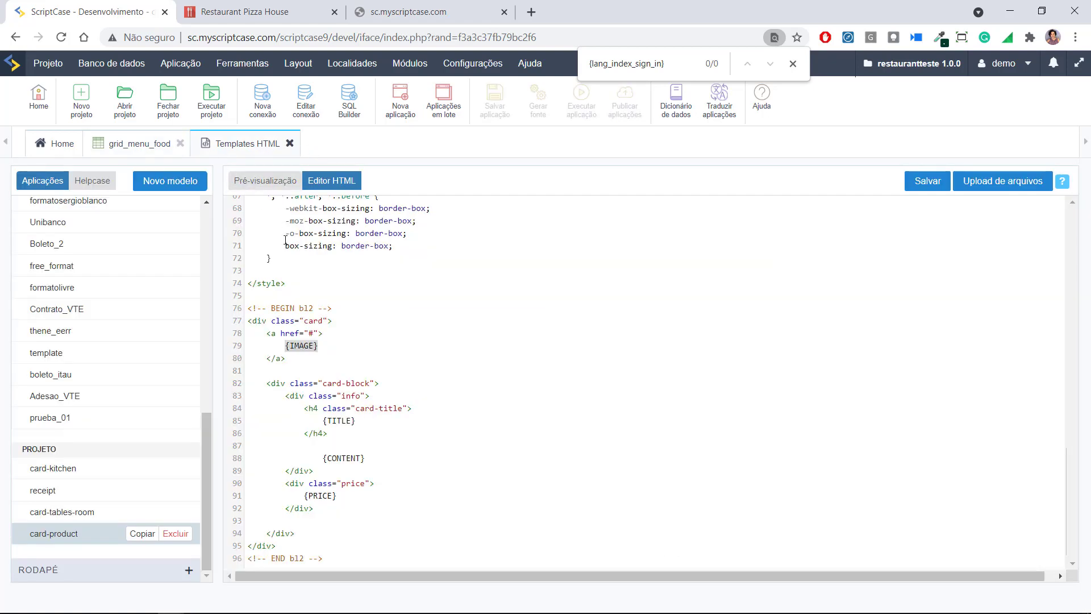
{"action": "scroll", "coordinate": [314, 406], "scroll_direction": "up", "scroll_amount": 5}
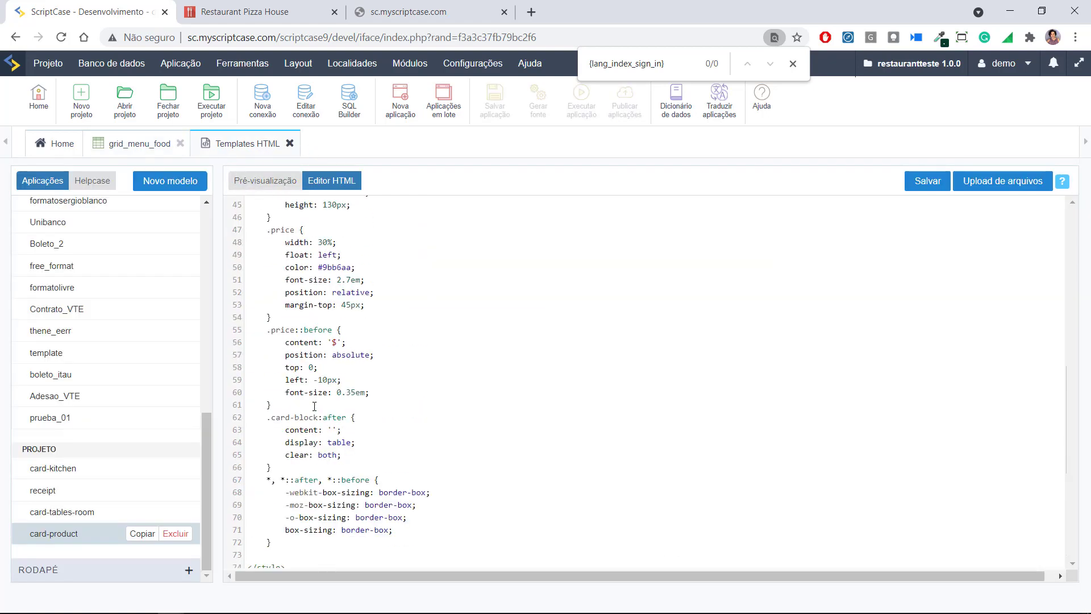
{"action": "scroll", "coordinate": [314, 405], "scroll_direction": "down", "scroll_amount": 5}
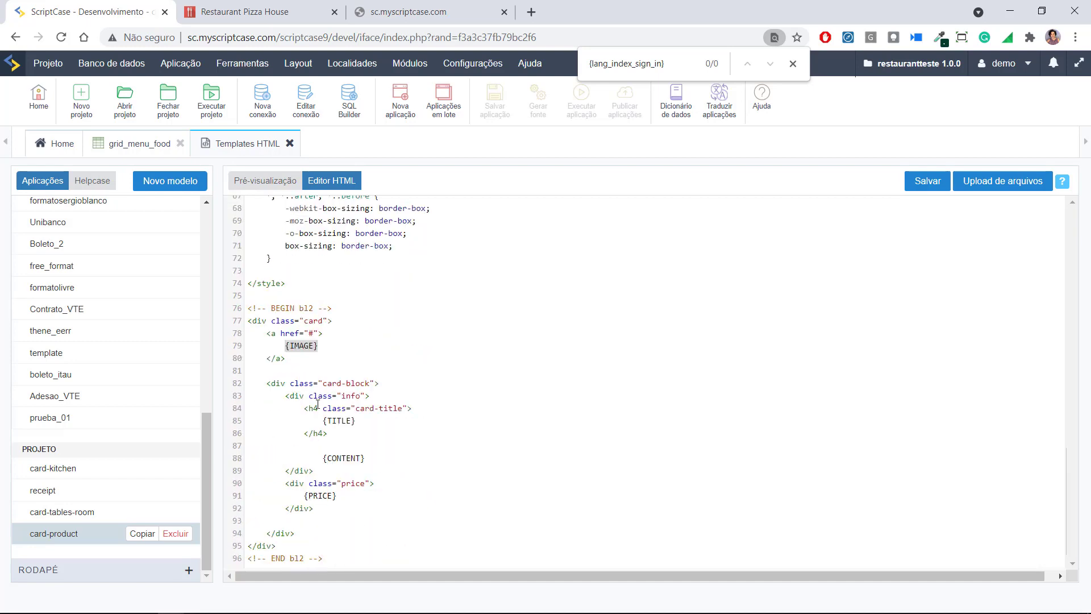